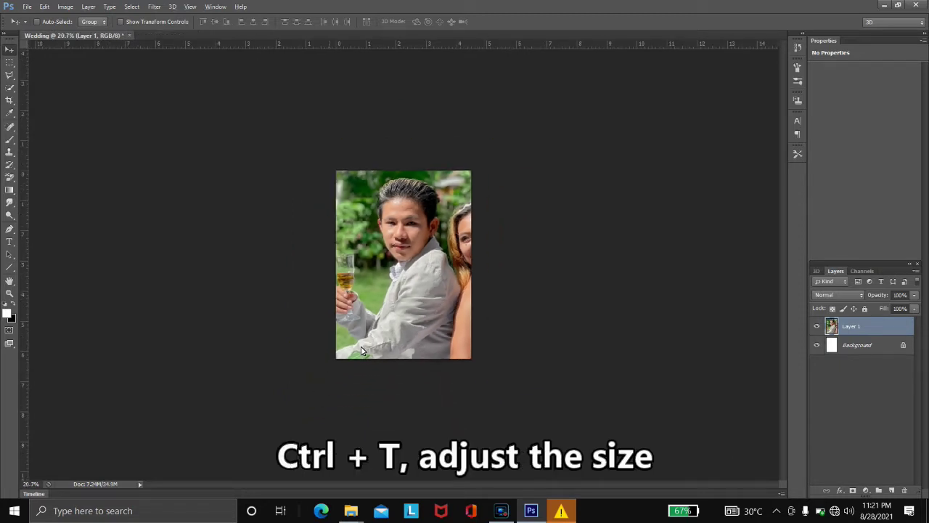
# - Scale the couple photo down to fit the Wedding canvas
pyautogui.hotkey('ctrl', 't')
pyautogui.moveTo(606, 66); pyautogui.dragTo(476, 171)
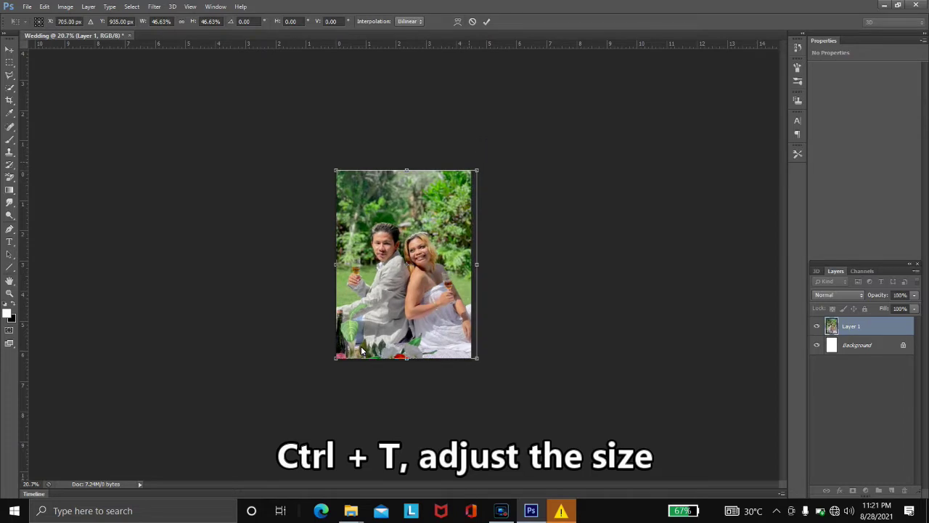
pyautogui.press('Return')
pyautogui.hotkey('ctrl', '0')
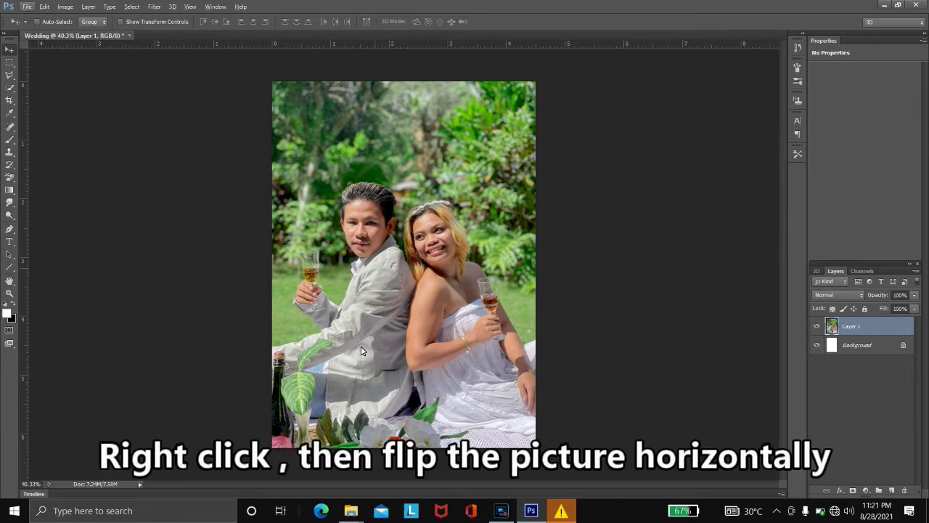
# - Flip the couple photo horizontally and name its layer Couple
pyautogui.hotkey('ctrl', 't')
pyautogui.rightClick(361, 351)
pyautogui.click(413, 422)
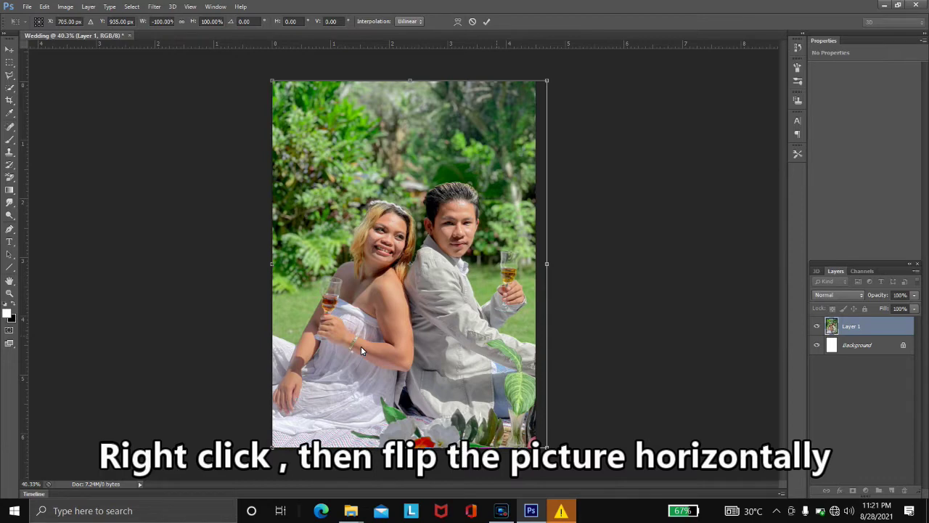
pyautogui.moveTo(547, 264); pyautogui.dragTo(544, 263)
pyautogui.press('Return')
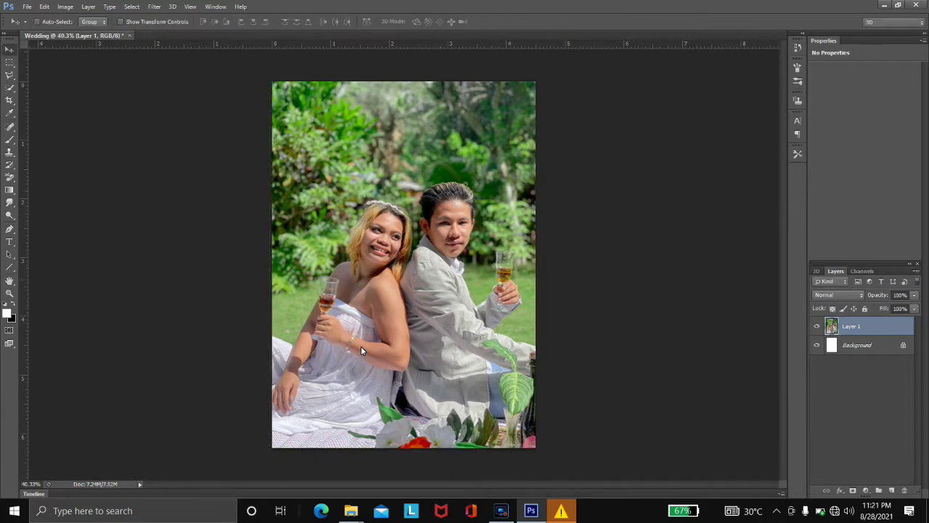
pyautogui.write('Couple')
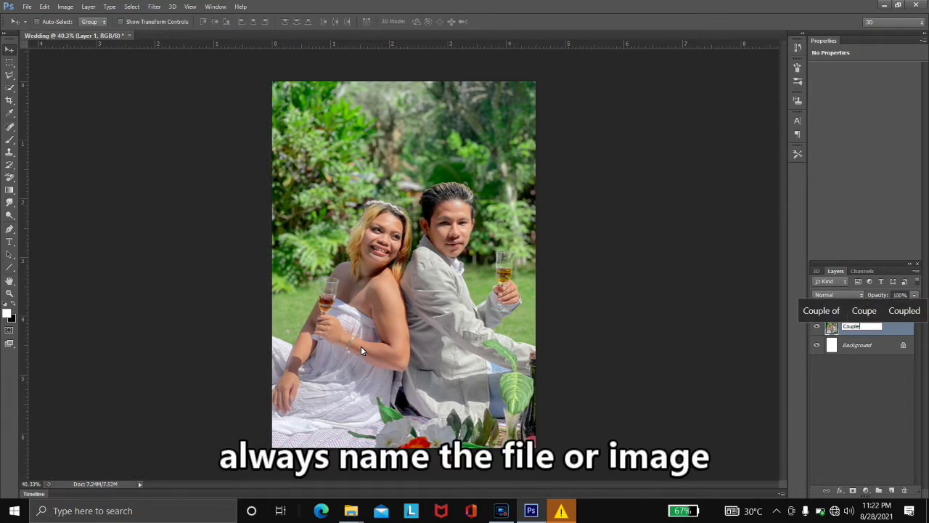
pyautogui.press('Return')
# - Open the pink flower border image from the flowers folder
pyautogui.hotkey('ctrl', 'o')
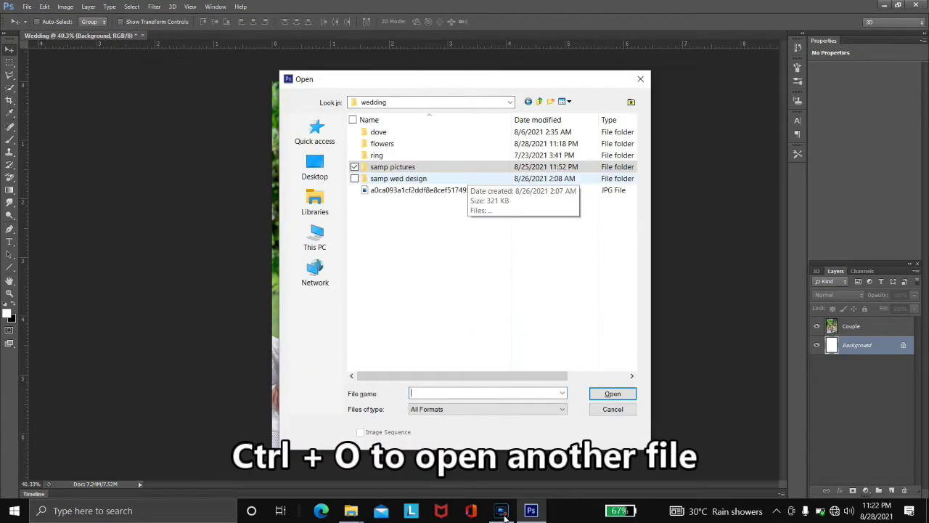
pyautogui.press('Down')
pyautogui.press('Up')
pyautogui.press('Up')
pyautogui.press('Up')
pyautogui.press('Return')
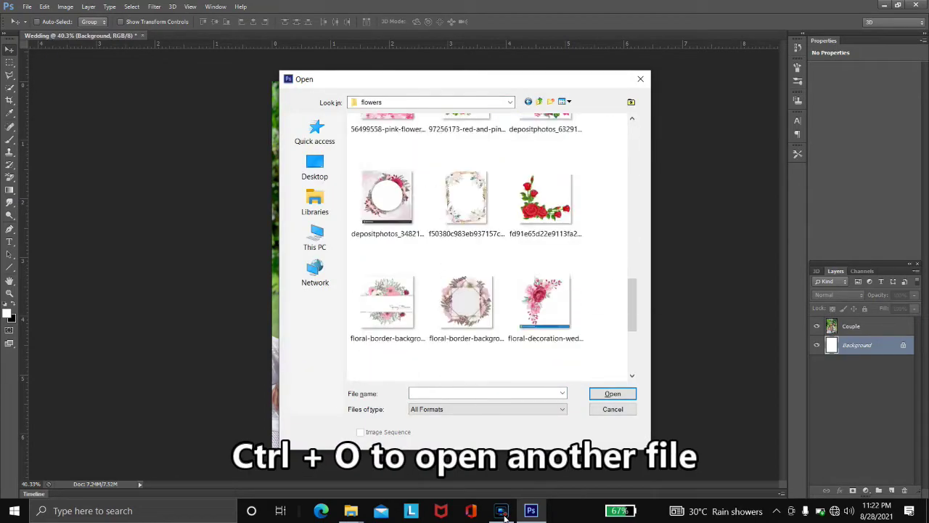
pyautogui.press('Down')
pyautogui.press('Return')
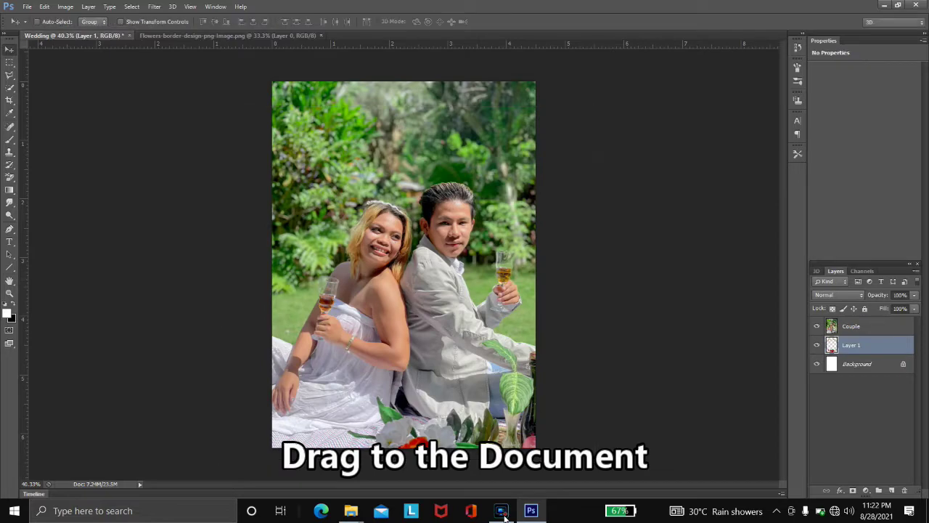
# - Place the border above Couple as layer Circle Design and enlarge it
pyautogui.hotkey('ctrl', ']')
pyautogui.write('Circle Design')
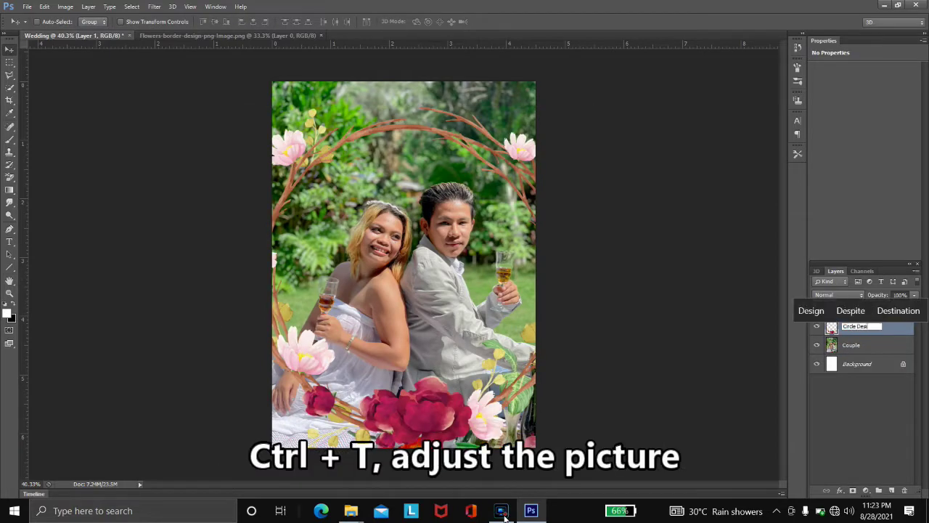
pyautogui.press('Return')
pyautogui.hotkey('alt', '[')
pyautogui.hotkey('ctrl', 't')
pyautogui.press('Return')
pyautogui.hotkey('alt', ']')
pyautogui.hotkey('ctrl', 't')
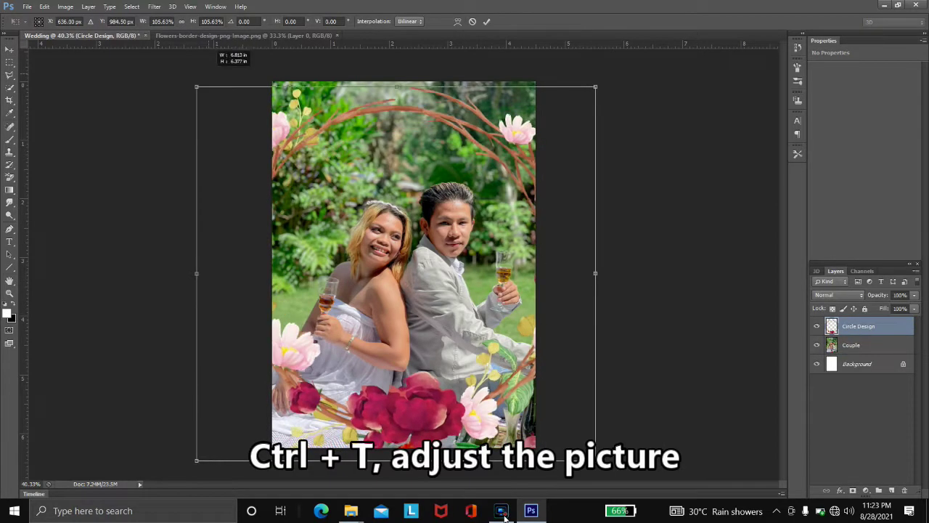
pyautogui.press('Return')
pyautogui.hotkey('ctrl', 'o')
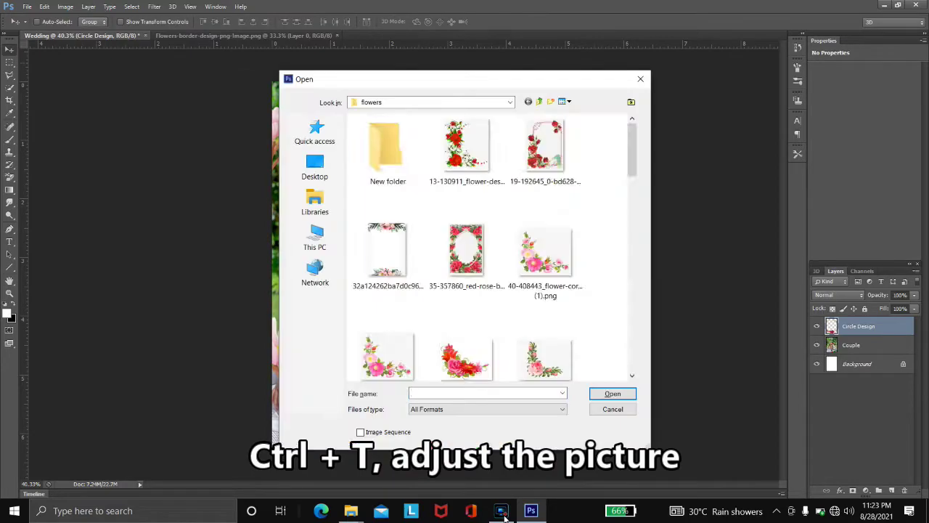
# - Open the gold floral border image and name its layer Flower square
pyautogui.press('Return')
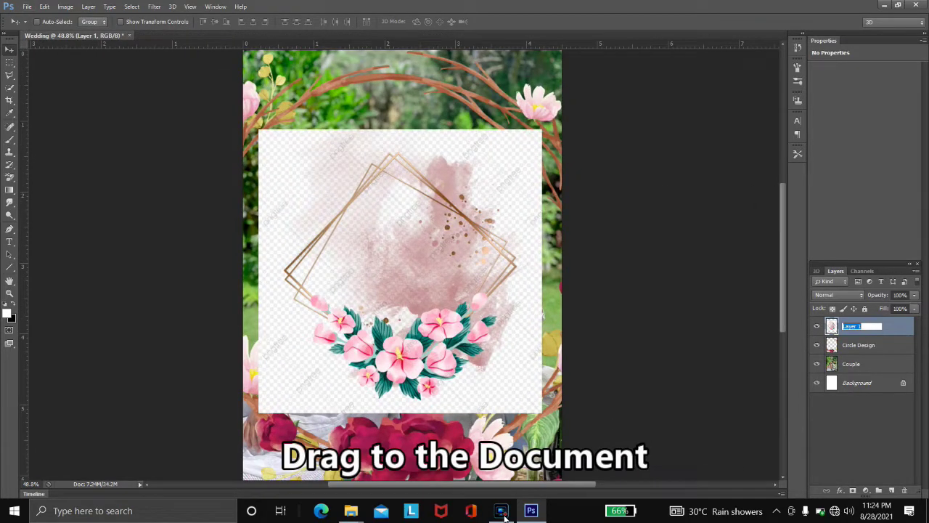
pyautogui.write('Flower square')
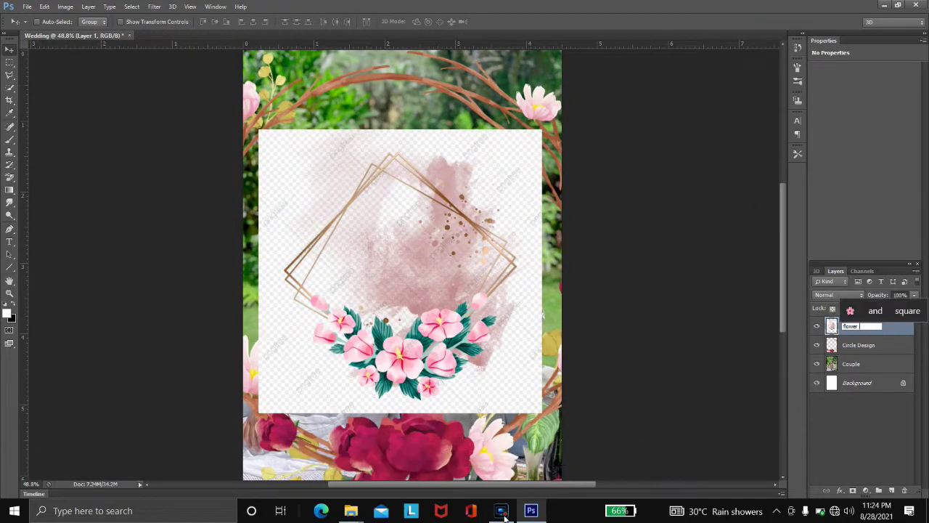
pyautogui.press('Return')
pyautogui.scroll(1, 401, 264)
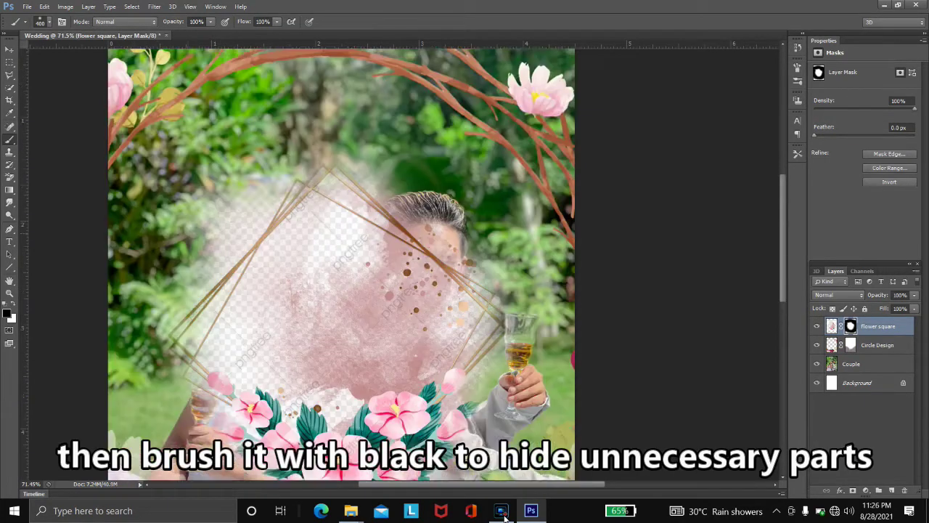
# - Enlarge and stretch the Flower square layer over the couple
pyautogui.hotkey('ctrl', 't')
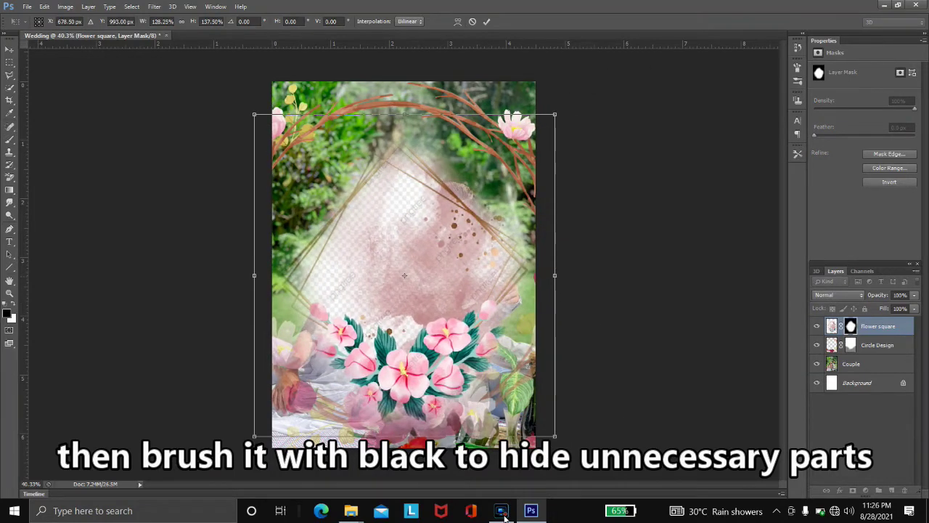
pyautogui.press('Return')
pyautogui.press('b')
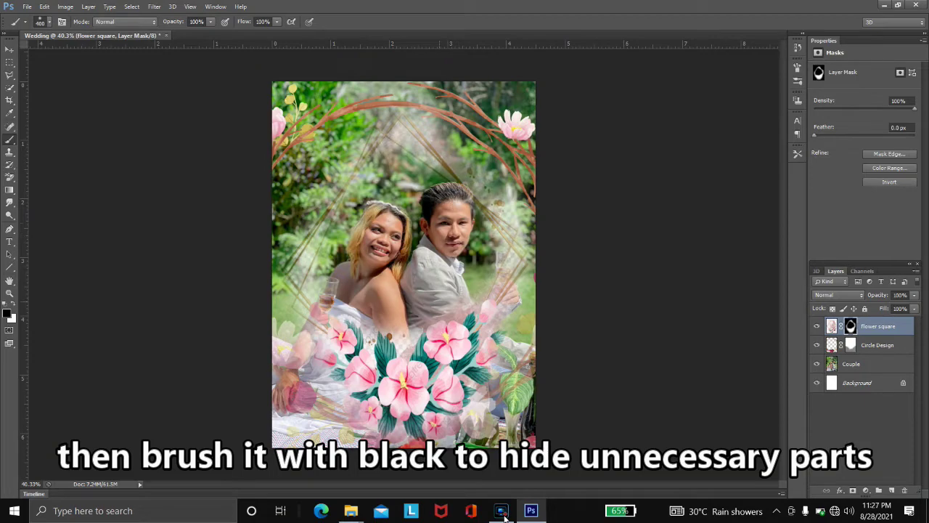
pyautogui.hotkey('ctrl', 't')
pyautogui.press('Return')
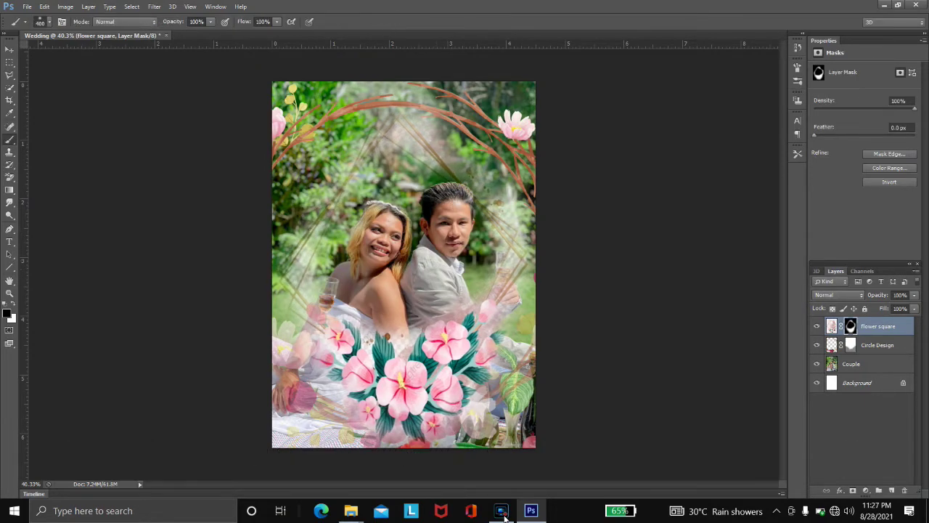
pyautogui.hotkey('ctrl', '+')
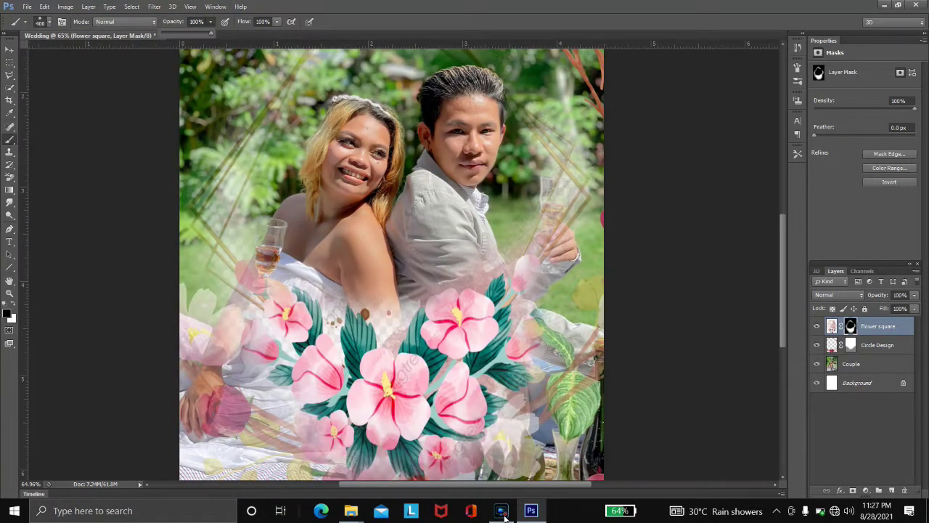
pyautogui.hotkey('ctrl', '+')
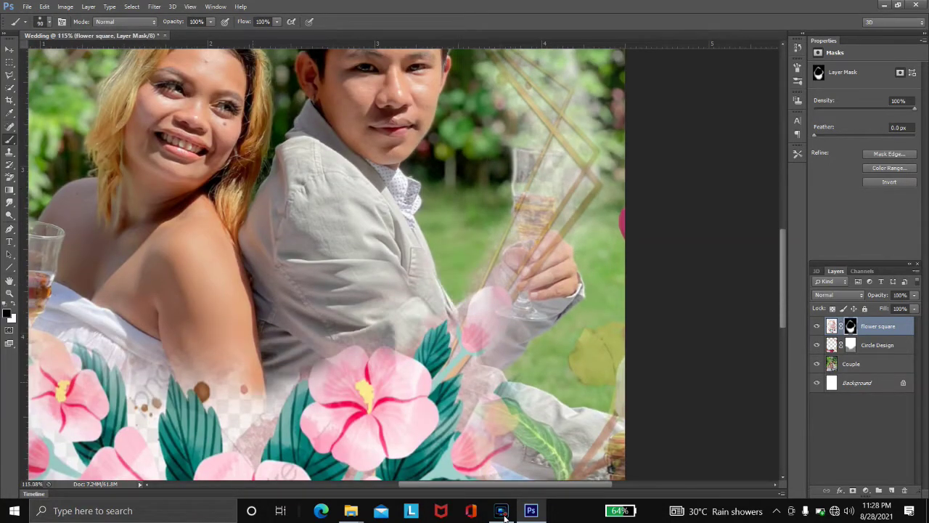
# - Paint the mask to restore bottom flowers and reveal the champagne glass and hand
pyautogui.press('x')
pyautogui.moveTo(163, 399); pyautogui.dragTo(193, 378)
pyautogui.scroll(3, 327, 261)
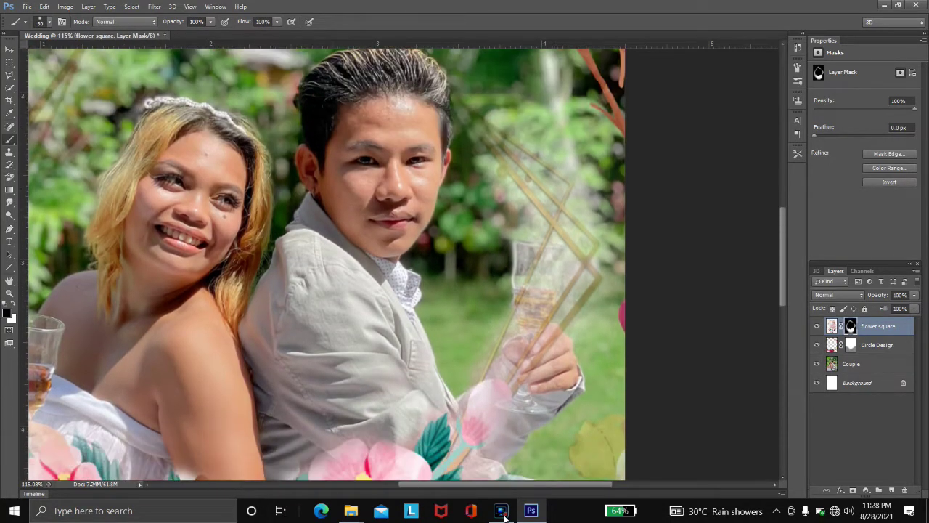
pyautogui.moveTo(537, 254)
pyautogui.mouseDown()
pyautogui.moveTo(526, 319)
pyautogui.moveTo(501, 363)
pyautogui.moveTo(544, 247)
pyautogui.moveTo(526, 363)
pyautogui.mouseUp()
pyautogui.scroll(-5, 493, 276)
# - Refine the Flower square mask around the man's hand and glass with a smaller brush
pyautogui.press('x')
pyautogui.moveTo(508, 247); pyautogui.dragTo(436, 290)
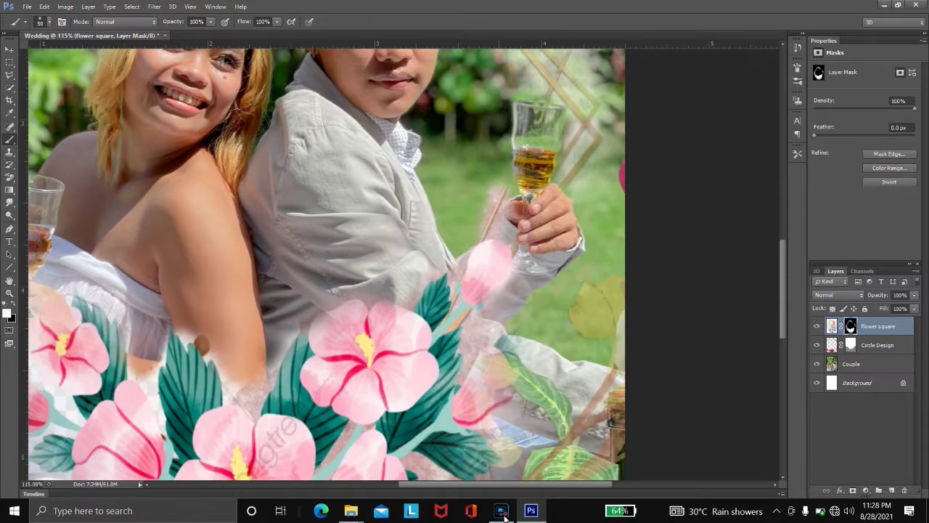
pyautogui.moveTo(471, 247); pyautogui.dragTo(508, 167)
pyautogui.scroll(5, 494, 276)
pyautogui.scroll(3, 436, 276)
pyautogui.press('[')
pyautogui.press('[')
pyautogui.press('x')
pyautogui.scroll(1, 494, 276)
pyautogui.press('x')
pyautogui.scroll(3, 585, 294)
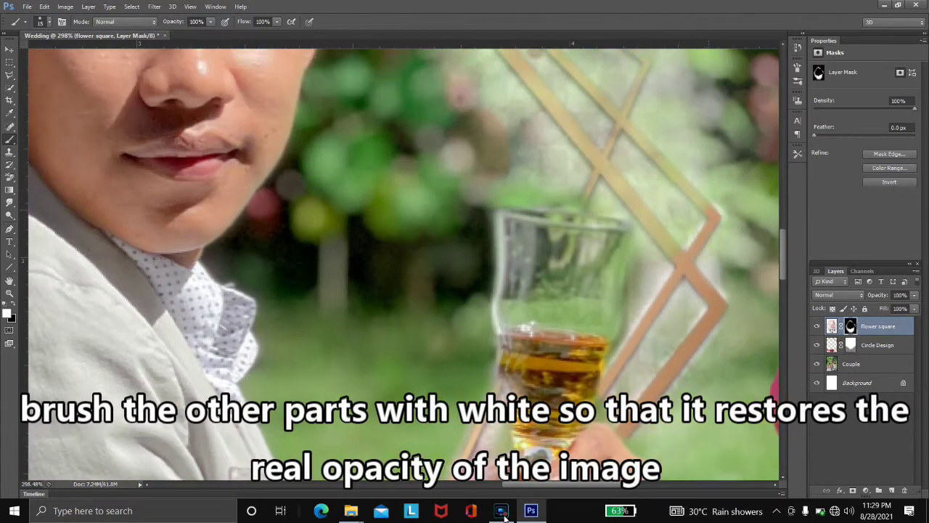
# - Paint white on the Flower square mask to restore the gold frame lines
pyautogui.scroll(1, 404, 264)
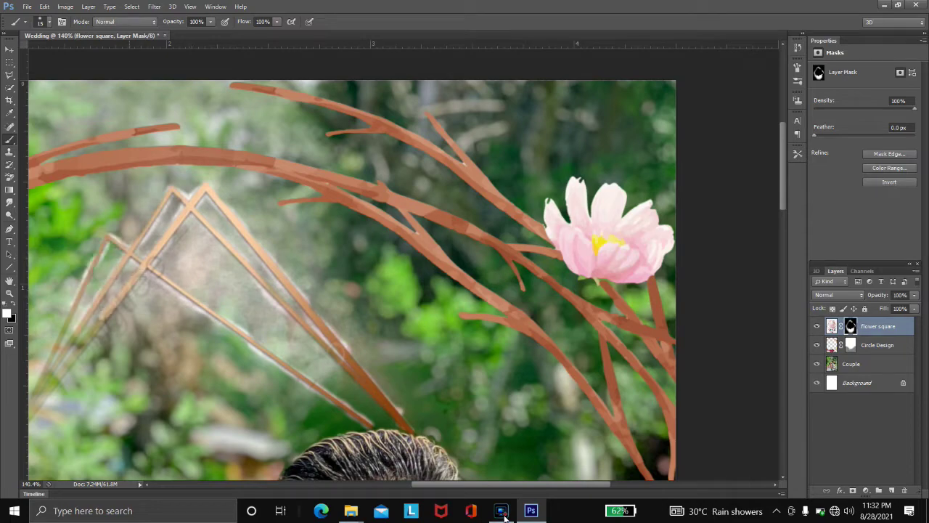
pyautogui.press('x')
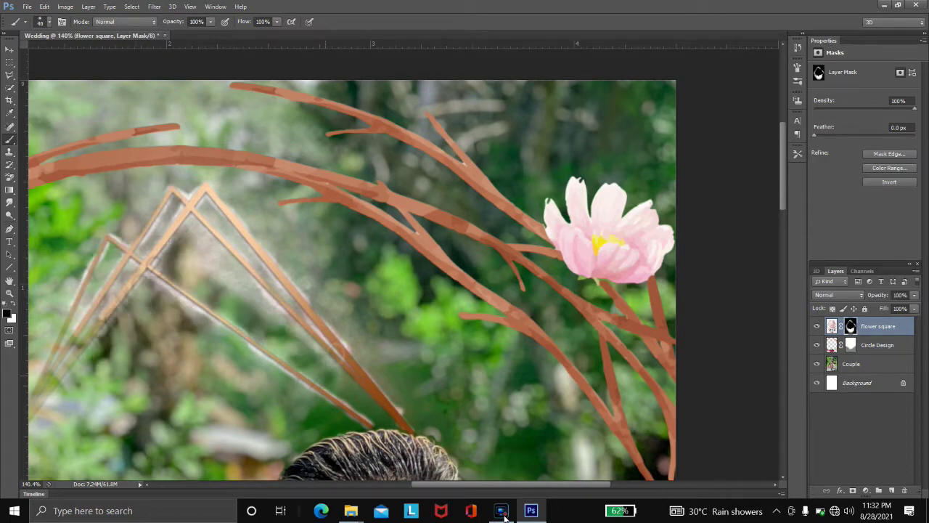
pyautogui.press('x')
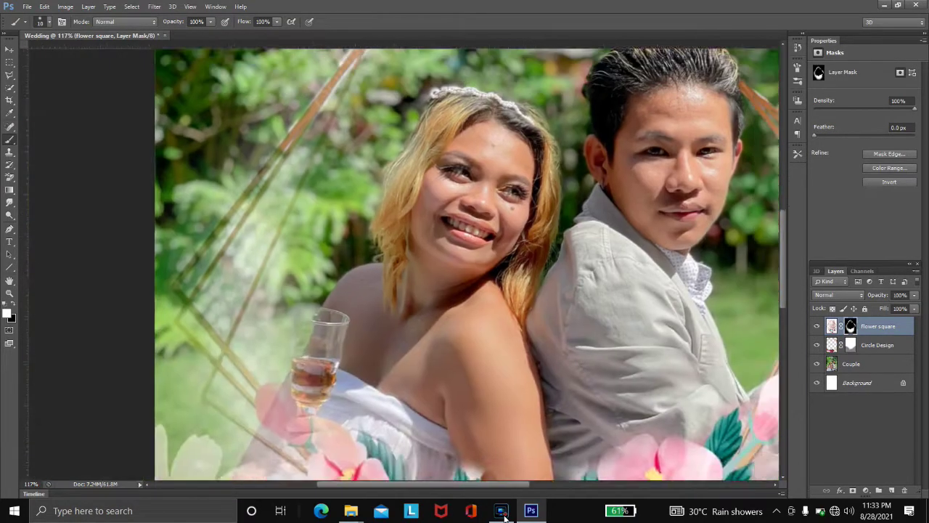
pyautogui.press(']')
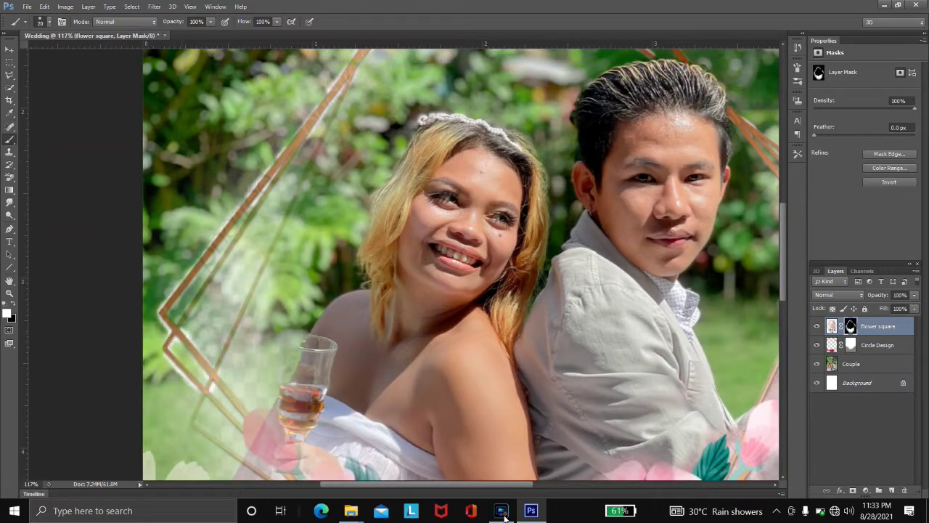
pyautogui.moveTo(182, 319); pyautogui.dragTo(290, 159)
pyautogui.moveTo(192, 422); pyautogui.dragTo(262, 477)
pyautogui.moveTo(334, 123); pyautogui.dragTo(218, 363)
pyautogui.scroll(-5, 465, 262)
pyautogui.scroll(10, 465, 261)
pyautogui.press(']')
pyautogui.moveTo(541, 347)
pyautogui.mouseDown()
pyautogui.moveTo(450, 257)
pyautogui.moveTo(541, 341)
pyautogui.mouseUp()
pyautogui.hotkey('ctrl', '0')
# - Add a mask to Couple and fade its background edges with a 500 px, 50% brush
pyautogui.click(869, 363)
pyautogui.click(866, 491)
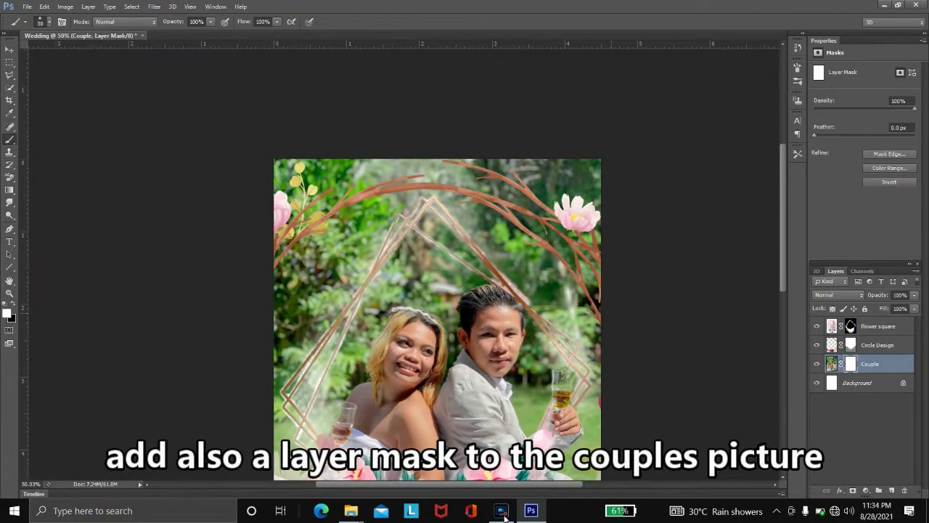
pyautogui.press(']')
pyautogui.press(']')
pyautogui.press(']')
pyautogui.press(']')
pyautogui.press(']')
pyautogui.press(']')
pyautogui.press(']')
pyautogui.press(']')
pyautogui.press(']')
pyautogui.press(']')
pyautogui.moveTo(523, 218); pyautogui.dragTo(574, 377)
pyautogui.write('0')
pyautogui.press('Return')
pyautogui.moveTo(552, 217)
pyautogui.mouseDown()
pyautogui.moveTo(501, 261)
pyautogui.moveTo(341, 305)
pyautogui.mouseUp()
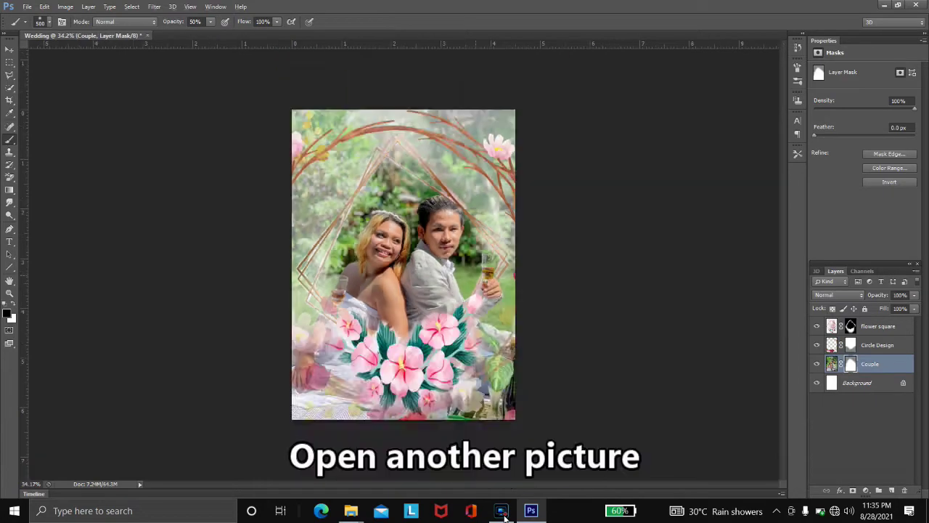
# - Open the red rose corner image and bring it into the Wedding composite
pyautogui.hotkey('ctrl', 'o')
pyautogui.press('Return')
pyautogui.hotkey('shift', 'w')
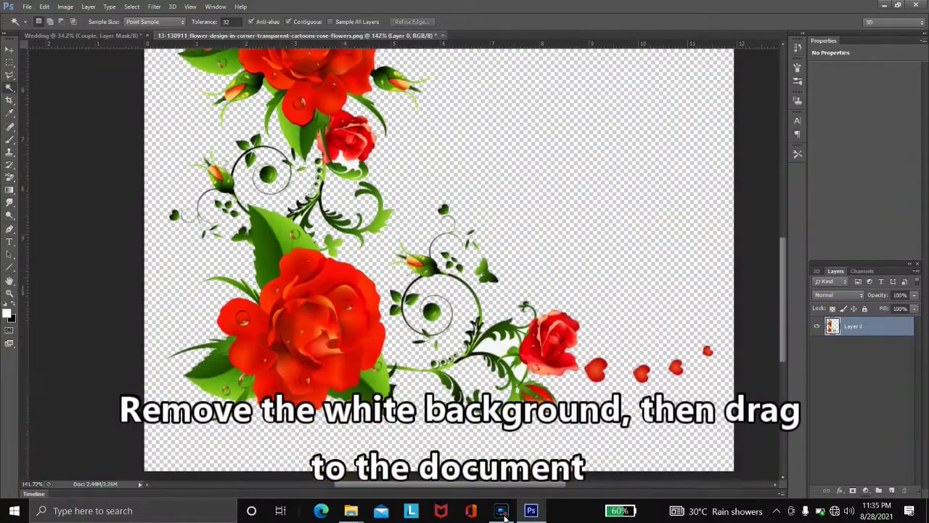
pyautogui.scroll(10, 439, 261)
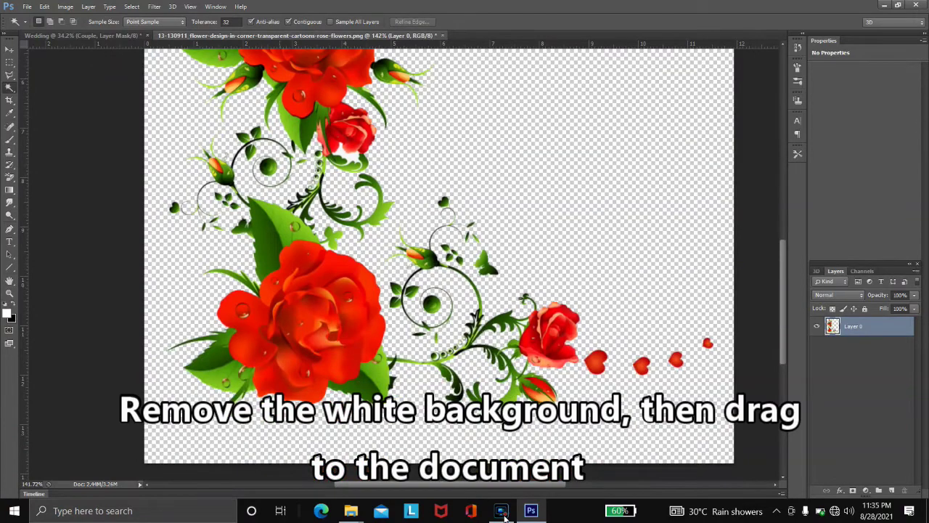
pyautogui.hotkey('ctrl', '0')
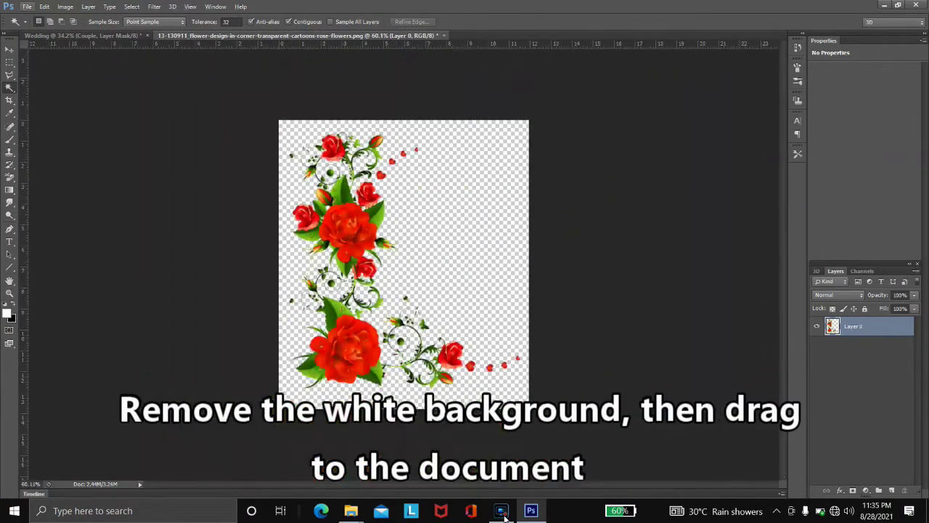
pyautogui.press('v')
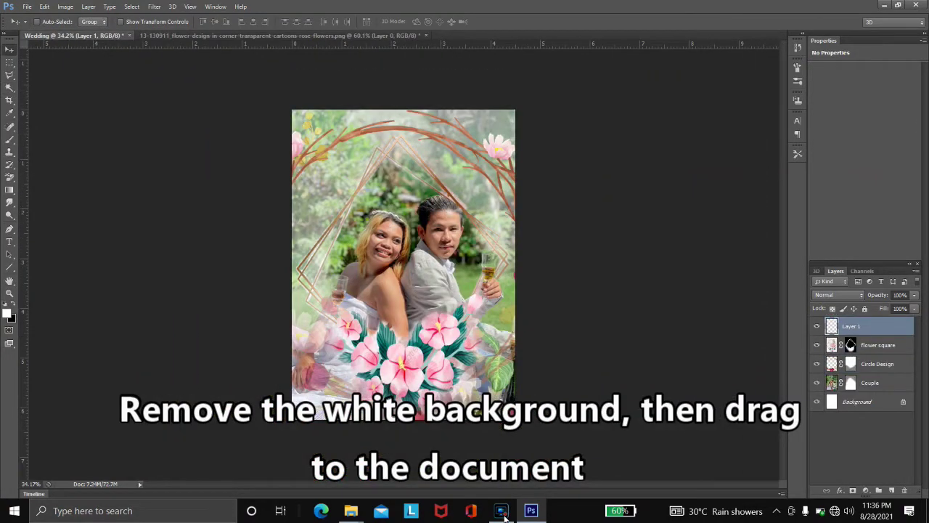
pyautogui.hotkey('ctrl', 'Tab')
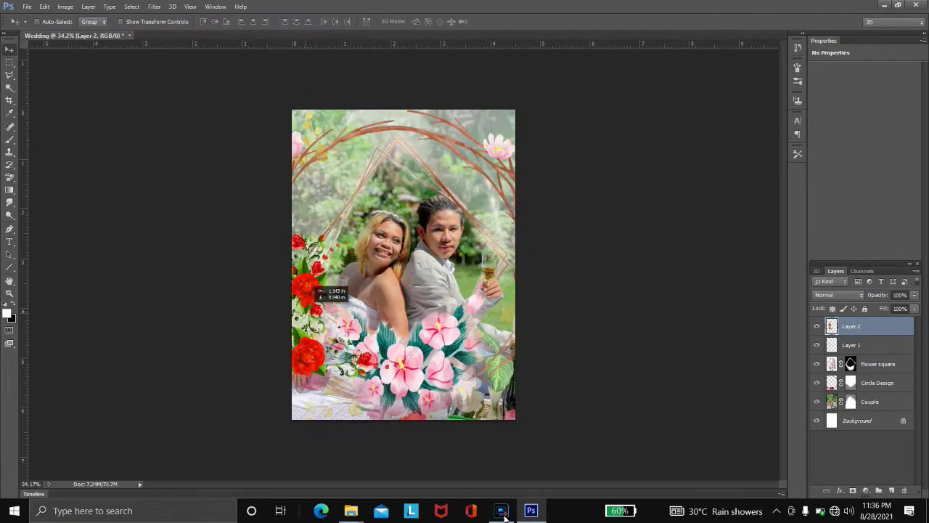
# - Rotate the roses 180° for the top-right corner, stretch them taller, and duplicate the layer
pyautogui.hotkey('ctrl', 't')
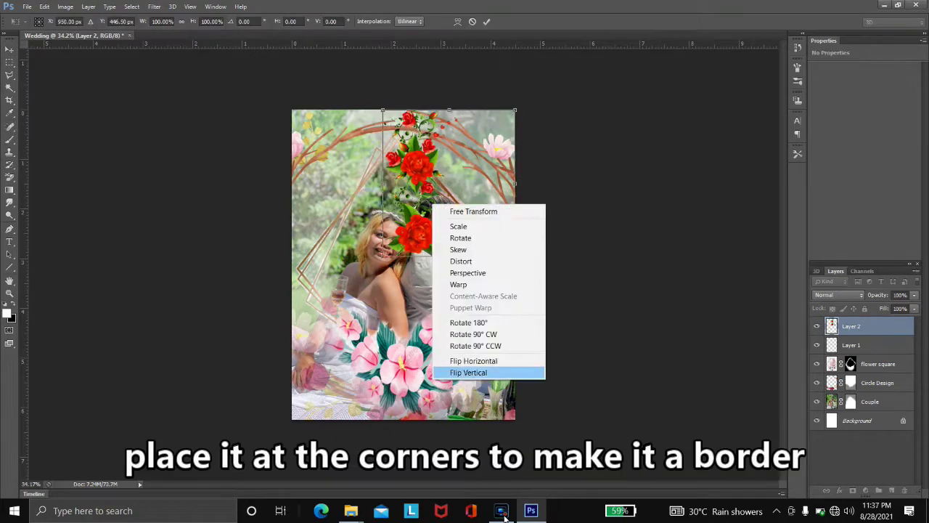
pyautogui.press('Return')
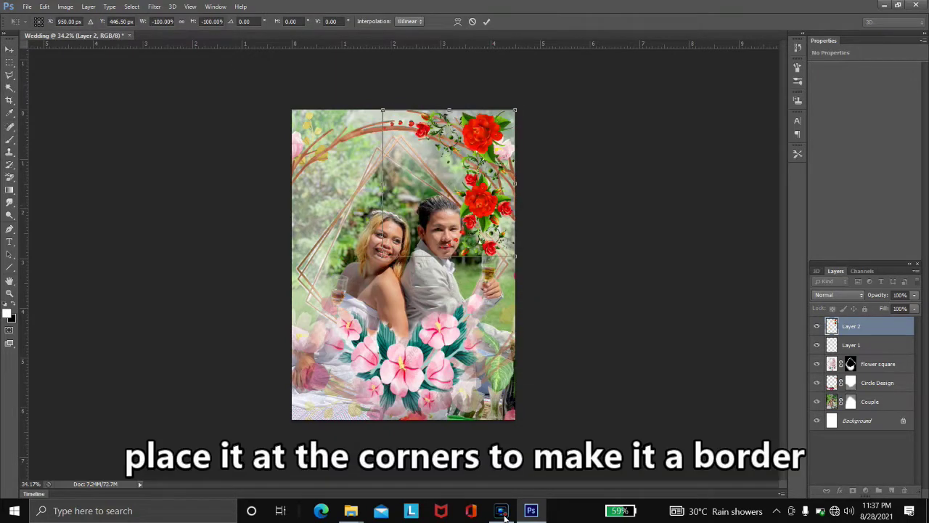
pyautogui.moveTo(448, 258); pyautogui.dragTo(448, 270)
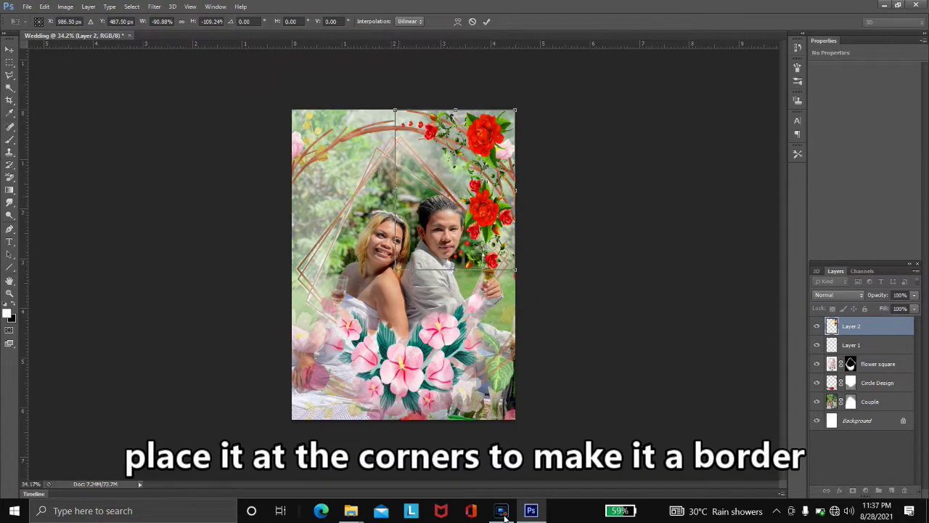
pyautogui.press('Return')
pyautogui.hotkey('ctrl', 'j')
pyautogui.hotkey('alt', '[')
pyautogui.hotkey('alt', '[')
pyautogui.hotkey('ctrl', 't')
pyautogui.press('Return')
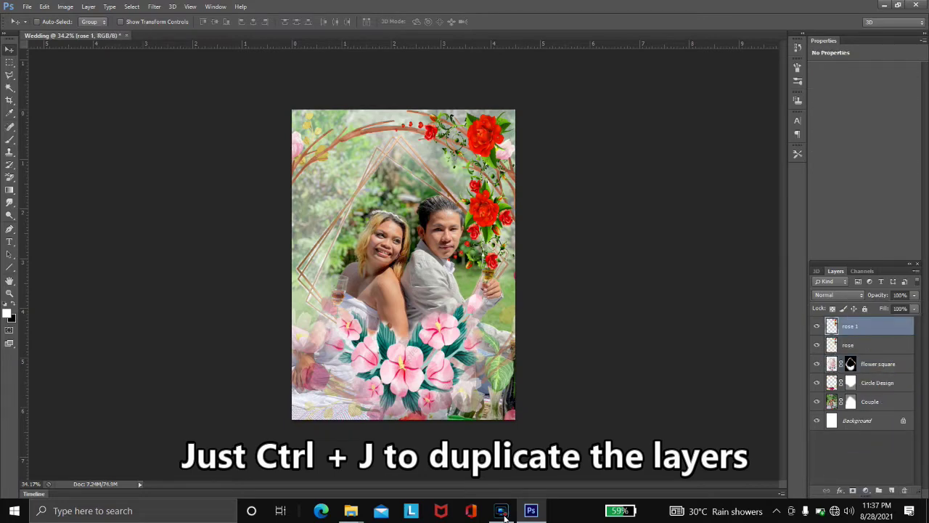
# - Move the rose 1 layer to the left edge and flip it horizontally
pyautogui.moveTo(465, 189); pyautogui.dragTo(394, 190)
pyautogui.hotkey('ctrl', 't')
pyautogui.rightClick(385, 225)
pyautogui.click(418, 380)
pyautogui.press('Return')
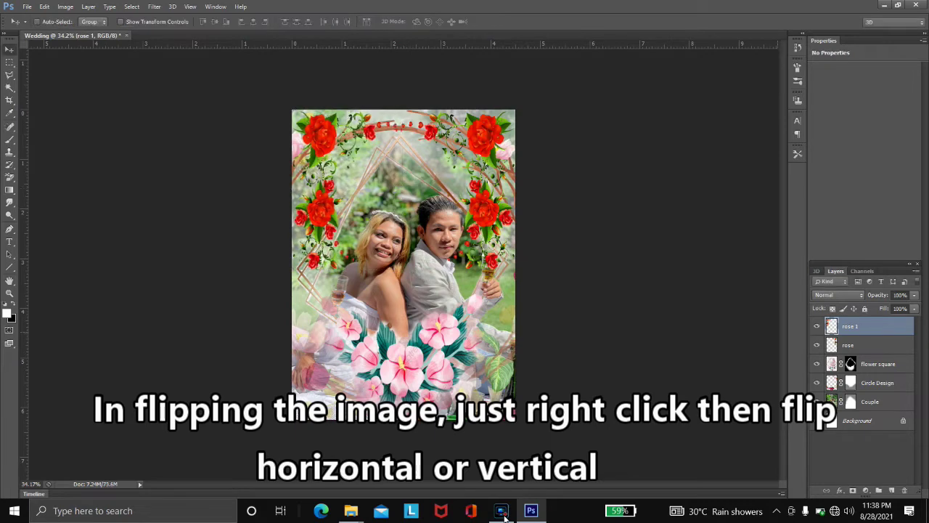
# - Duplicate both rose layers and flip the copies vertically to frame the bottom
pyautogui.hotkey('alt', 'shift', '[')
pyautogui.hotkey('ctrl', 'j')
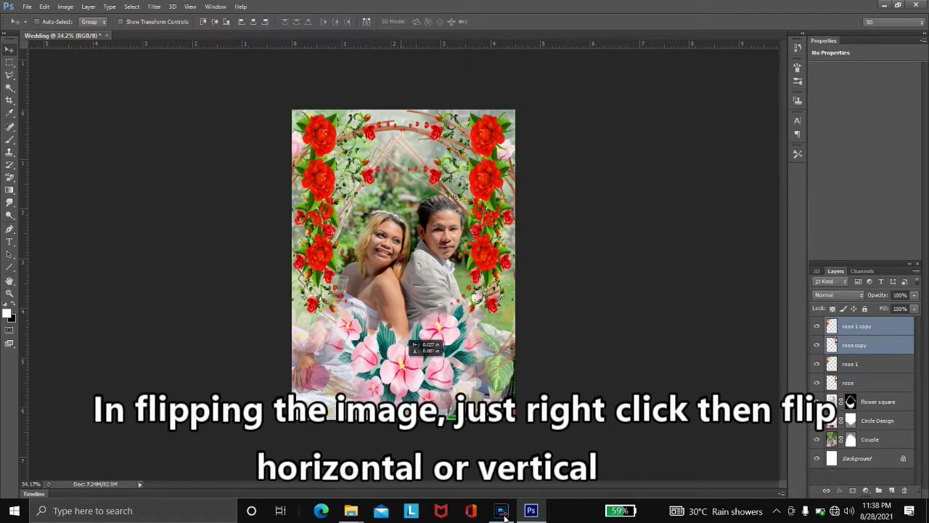
pyautogui.hotkey('ctrl', 't')
pyautogui.rightClick(455, 160)
pyautogui.click(487, 328)
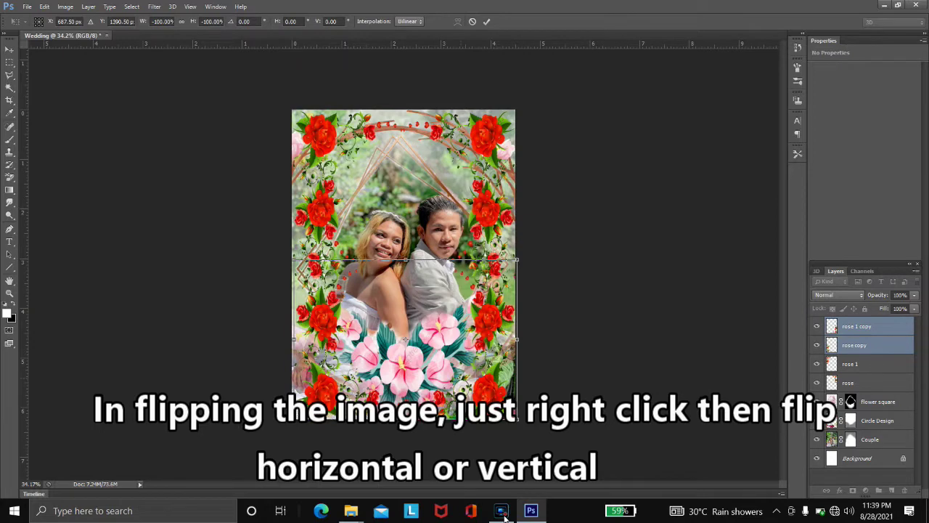
pyautogui.press('Return')
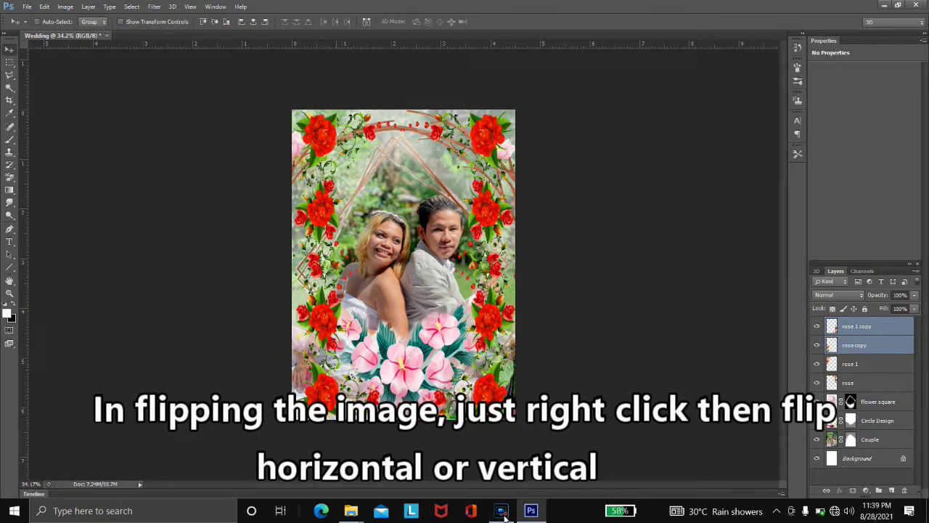
# - Rename the duplicated rose layers rose 2 and rose 3
pyautogui.hotkey('alt', '[')
pyautogui.write('2')
pyautogui.press('Return')
pyautogui.hotkey('alt', ']')
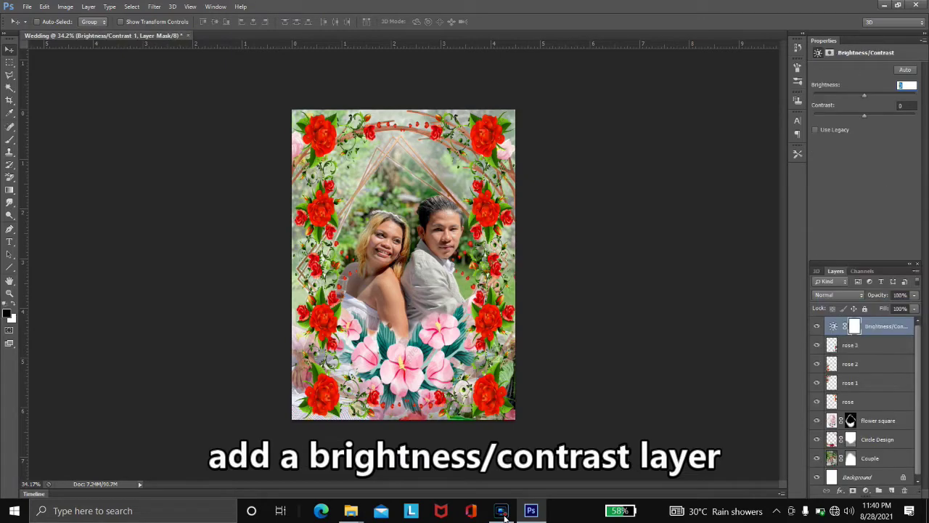
# - Set the Brightness/Contrast adjustment to brightness -14 and contrast 59
pyautogui.write('-14')
pyautogui.press('Tab')
pyautogui.write('59')
pyautogui.press('BackSpace')
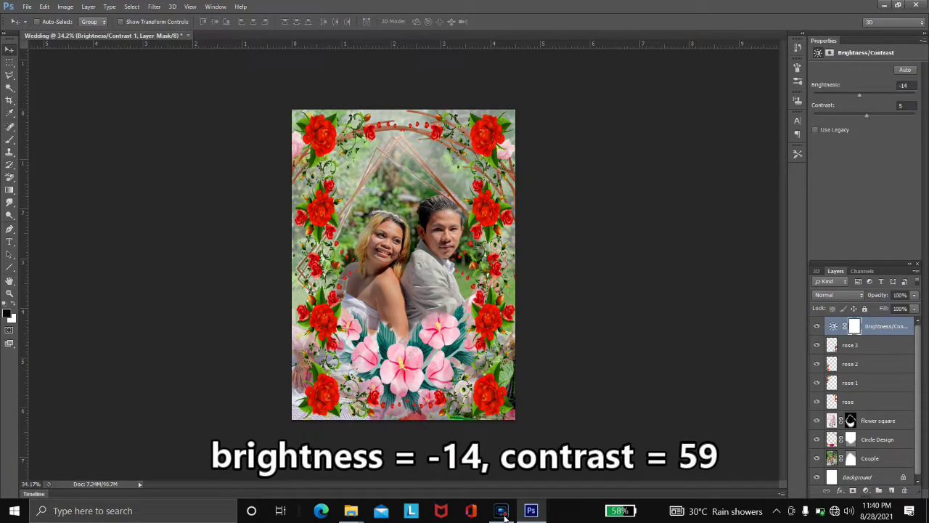
pyautogui.write('9')
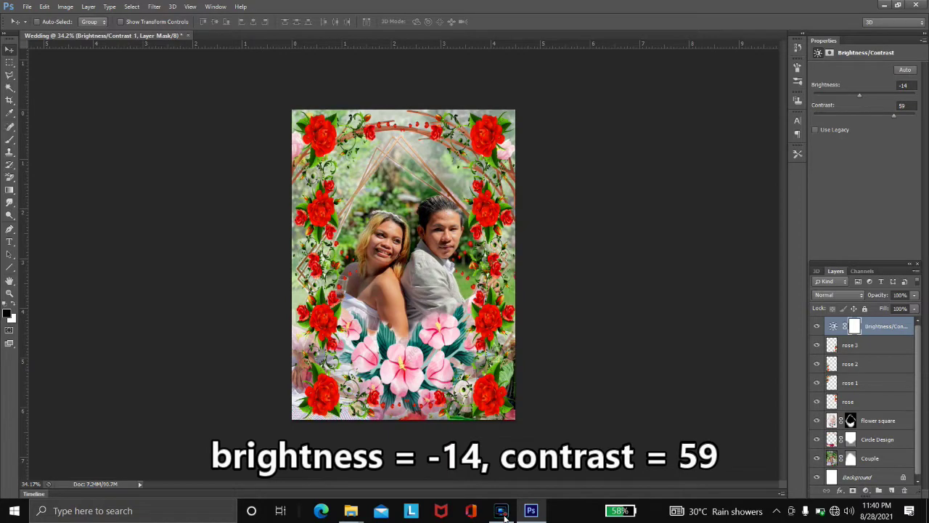
# - Raise flower square under the adjustment and fade rose 2 and rose 3 to 50% opacity
pyautogui.hotkey('alt', '[')
pyautogui.hotkey('alt', '[')
pyautogui.hotkey('alt', '[')
pyautogui.hotkey('alt', '[')
pyautogui.hotkey('alt', '[')
pyautogui.hotkey('ctrl', ']')
pyautogui.hotkey('ctrl', ']')
pyautogui.hotkey('ctrl', ']')
pyautogui.hotkey('ctrl', ']')
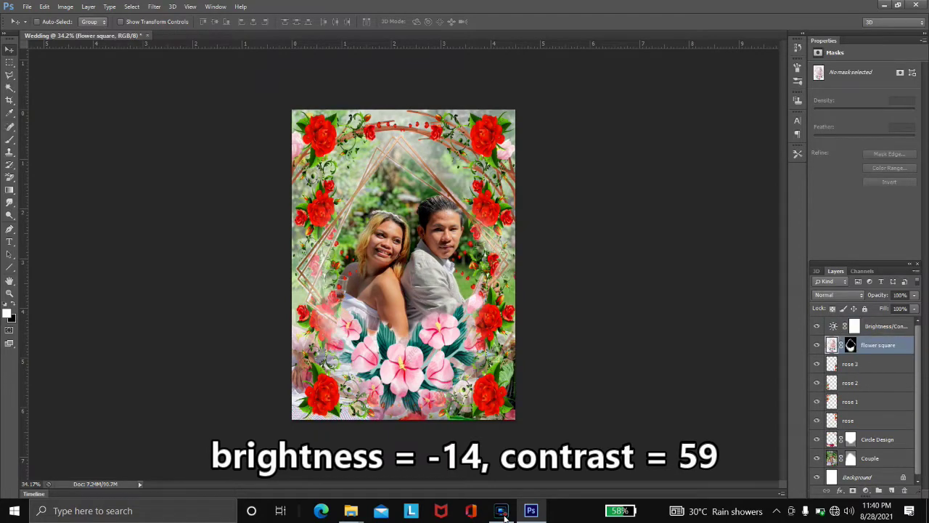
pyautogui.hotkey('alt', '[')
pyautogui.hotkey('alt', '[')
pyautogui.hotkey('alt', 'shift', ']')
pyautogui.press('5')
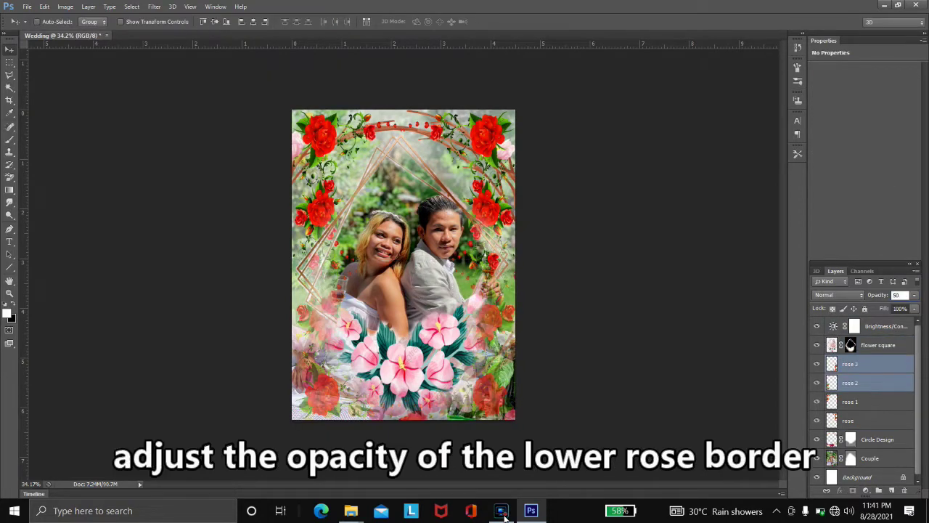
pyautogui.hotkey('alt', '[')
pyautogui.hotkey('alt', '[')
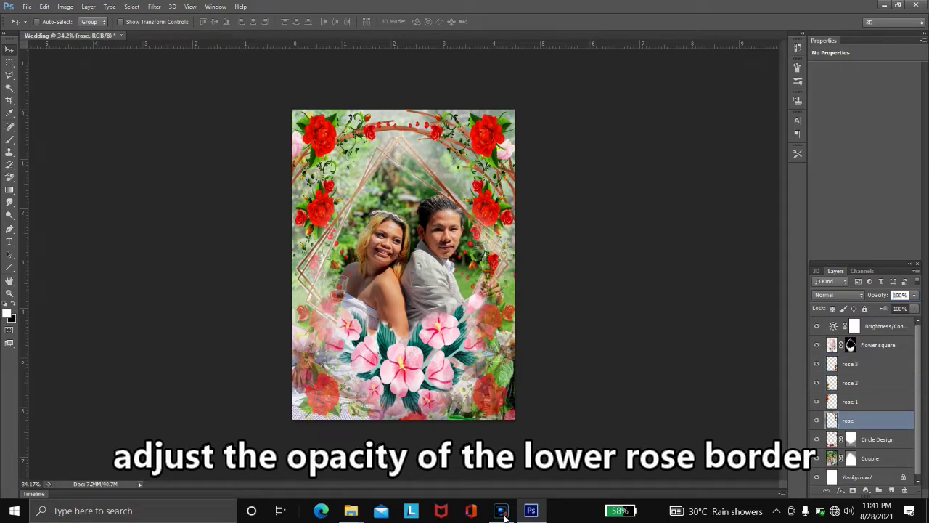
# - Select the Couple layer mask with the Brush ready for painting
pyautogui.hotkey('alt', '[')
pyautogui.hotkey('alt', '[')
pyautogui.hotkey('ctrl', 't')
pyautogui.press('Escape')
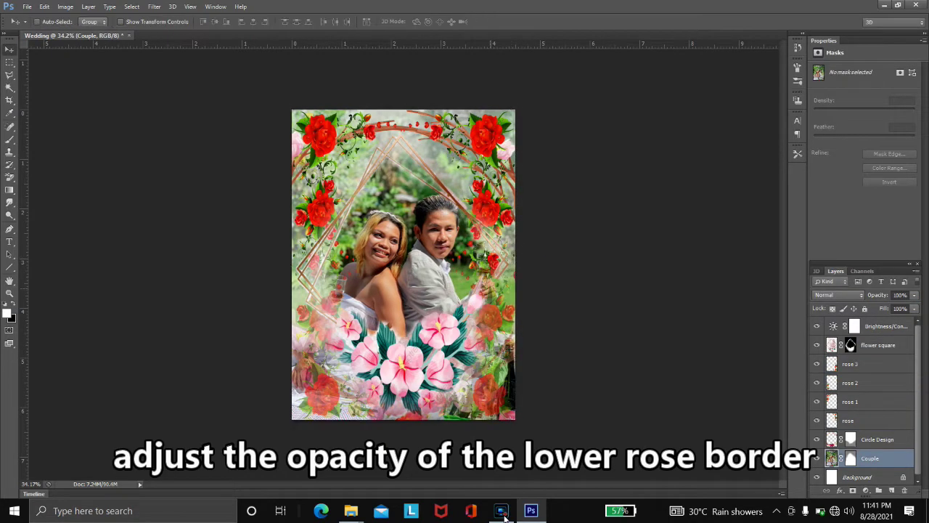
pyautogui.hotkey('ctrl', '0')
pyautogui.press('b')
pyautogui.hotkey('ctrl', '\\')
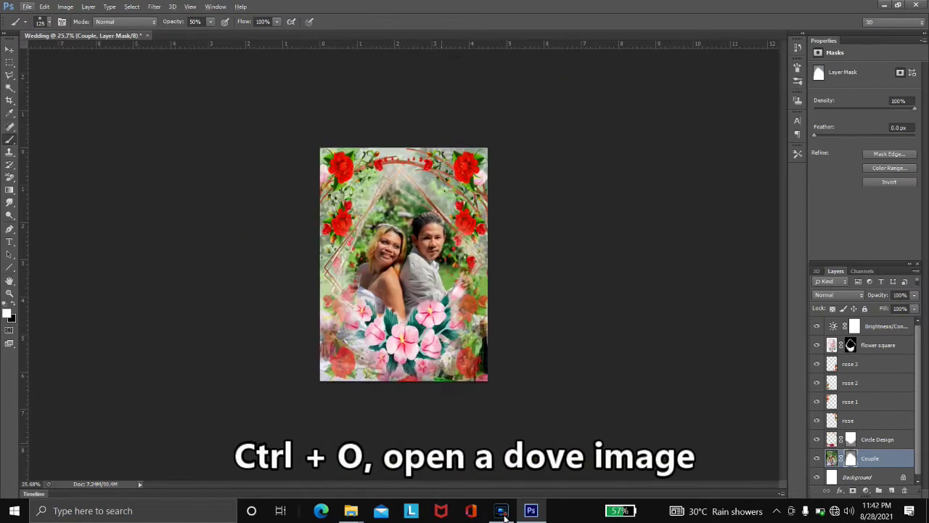
# - Open the dove image and refine its selection with 0.2 feather and added smoothing
pyautogui.hotkey('ctrl', 'o')
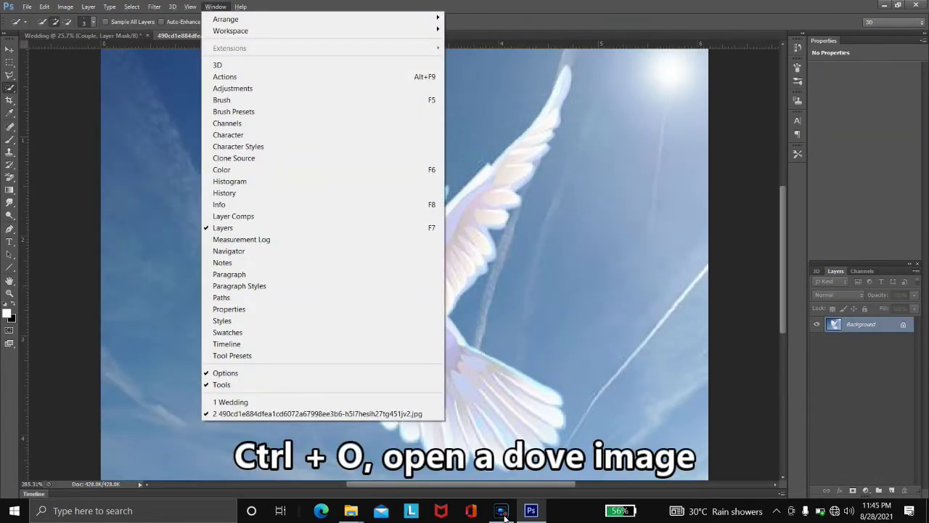
pyautogui.press('Escape')
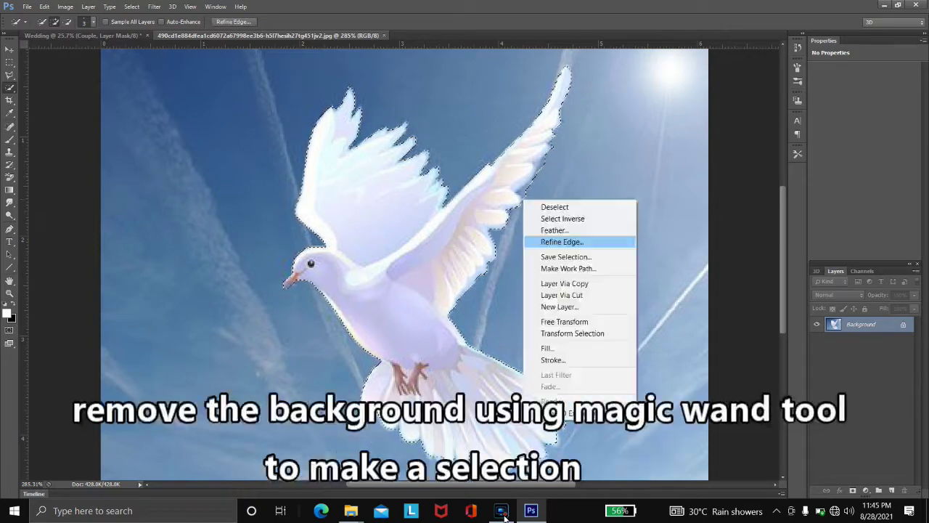
pyautogui.press('Return')
pyautogui.hotkey('shift', 'Tab')
pyautogui.hotkey('shift', 'Tab')
pyautogui.write('0.2')
pyautogui.hotkey('shift', 'Tab')
pyautogui.press('Up')
pyautogui.press('Up')
pyautogui.press('Up')
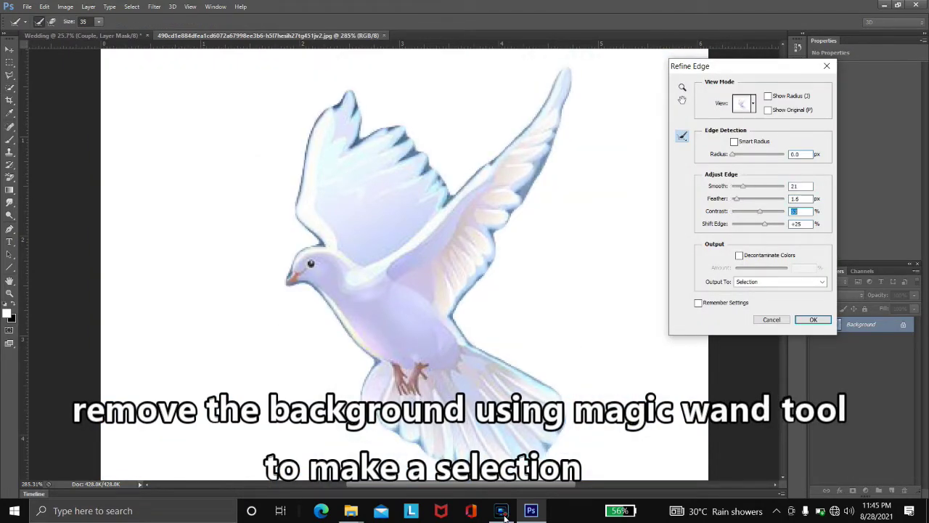
pyautogui.press('Return')
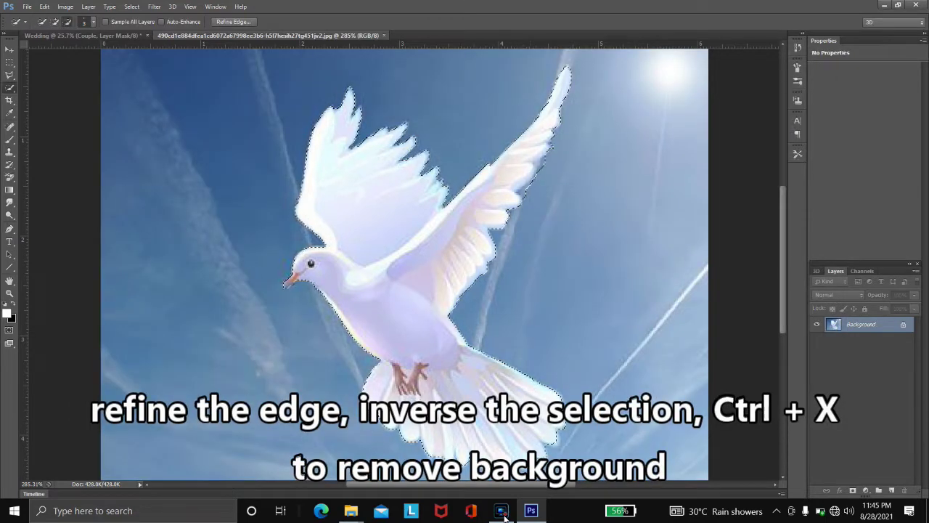
# - Refine the dove selection's edge a second time
pyautogui.rightClick(489, 208)
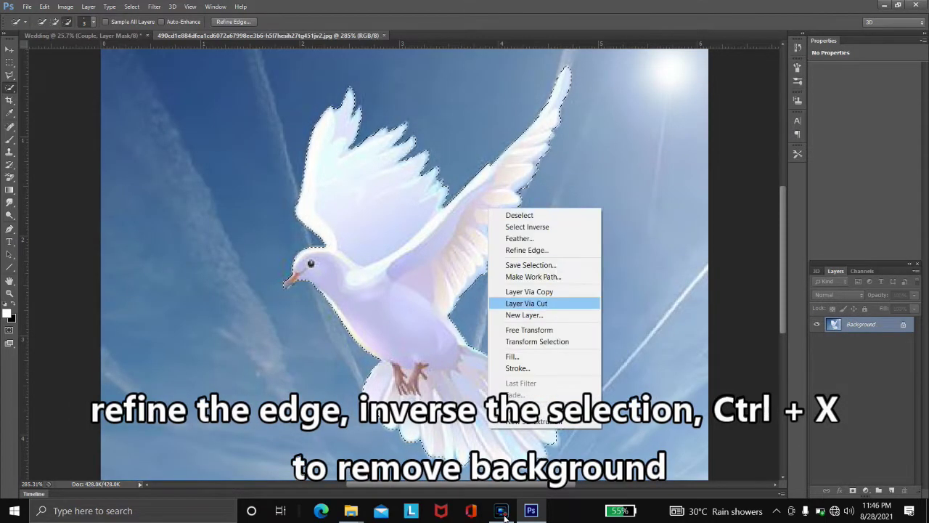
pyautogui.hotkey('ctrl', 'alt', 'r')
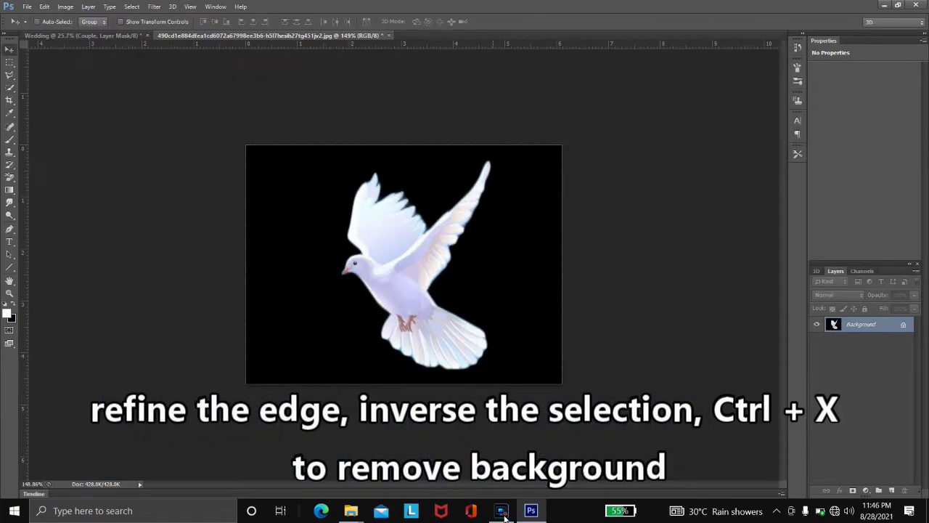
pyautogui.click(502, 511)
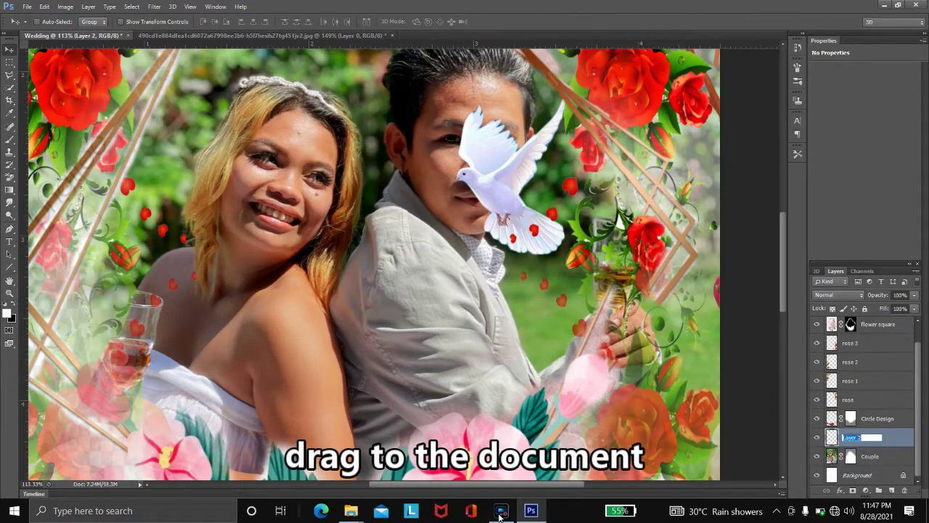
# - Name the layer 'dove' and scale the dove into the top-left corner
pyautogui.write('dove')
pyautogui.press('Return')
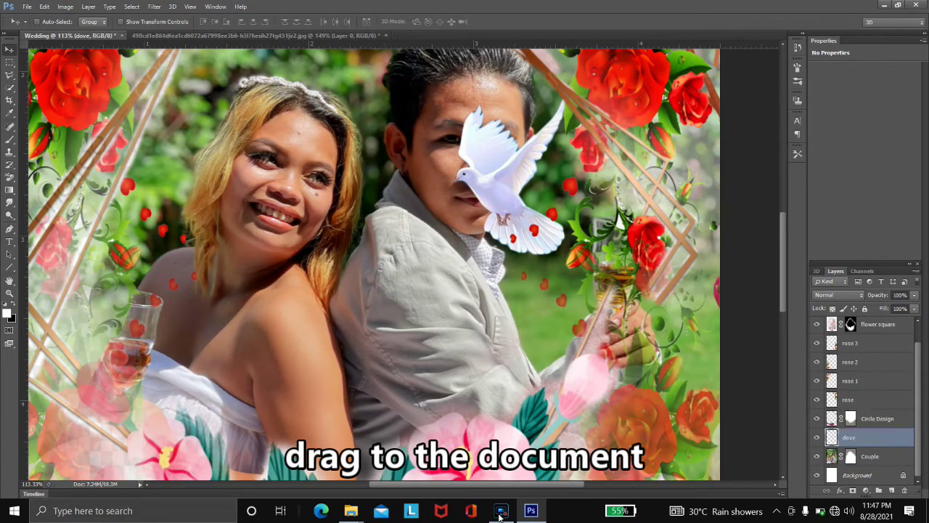
pyautogui.hotkey('ctrl', 'j')
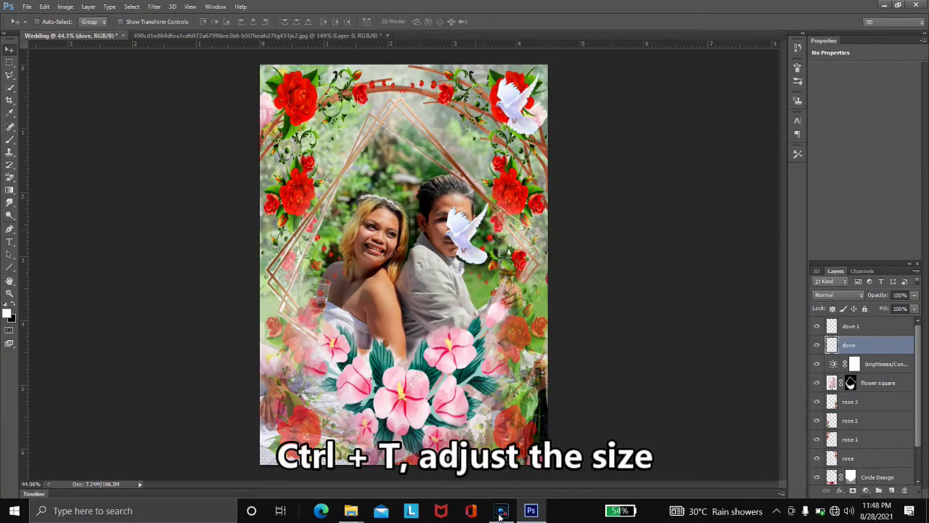
pyautogui.hotkey('ctrl', 't')
pyautogui.moveTo(458, 149); pyautogui.dragTo(291, 19)
pyautogui.moveTo(305, 129); pyautogui.dragTo(338, 177)
pyautogui.press('Return')
# - Delete the extra dove and place a horizontally flipped dove copy in the top-right corner
pyautogui.press('Delete')
pyautogui.hotkey('ctrl', 'j')
pyautogui.moveTo(305, 123); pyautogui.dragTo(509, 117)
pyautogui.hotkey('ctrl', 't')
pyautogui.rightClick(520, 151)
pyautogui.click(562, 307)
pyautogui.press('Return')
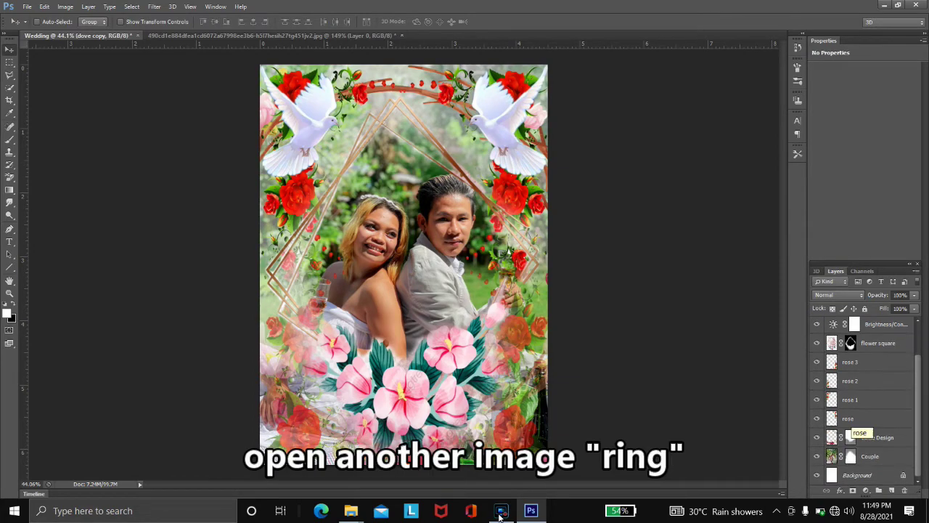
# - Open the ring picture and restore the default brush set
pyautogui.hotkey('ctrl', 'o')
pyautogui.doubleClick(467, 254)
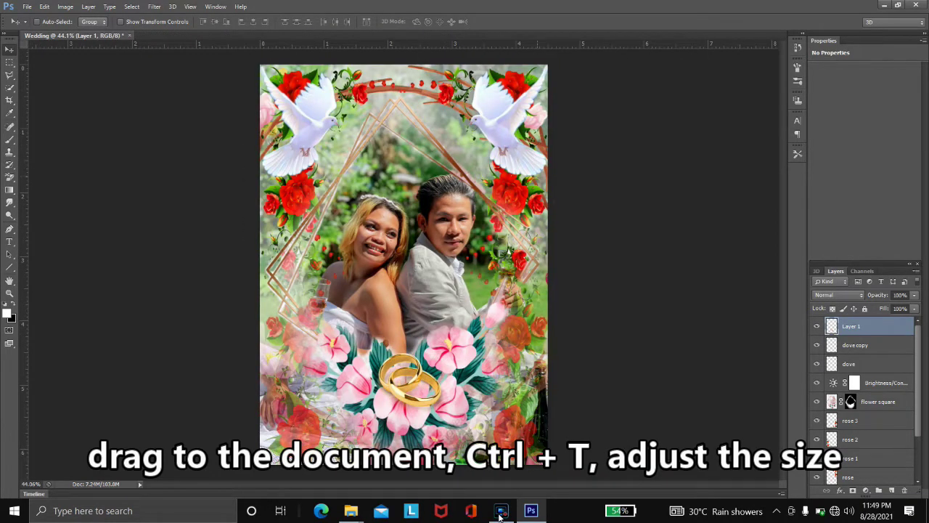
pyautogui.scroll(-2, 850, 394)
pyautogui.click(850, 456)
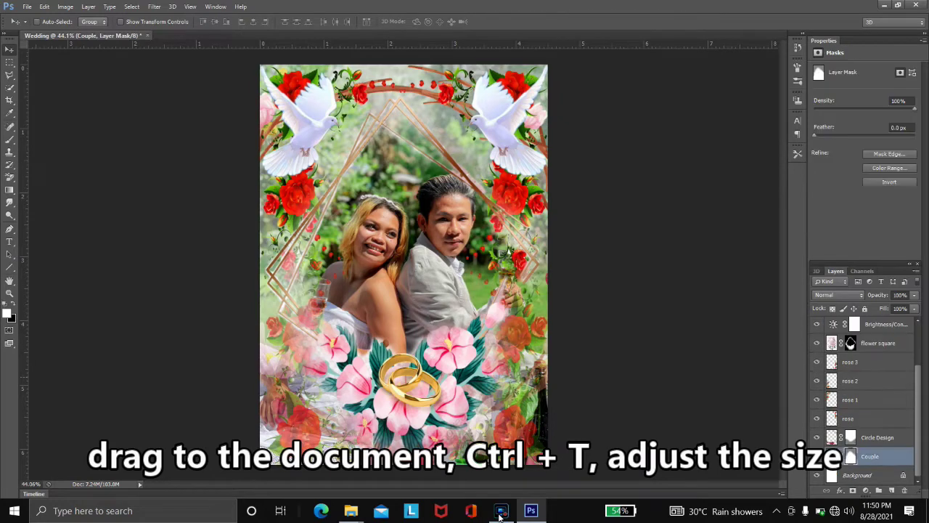
pyautogui.press('b')
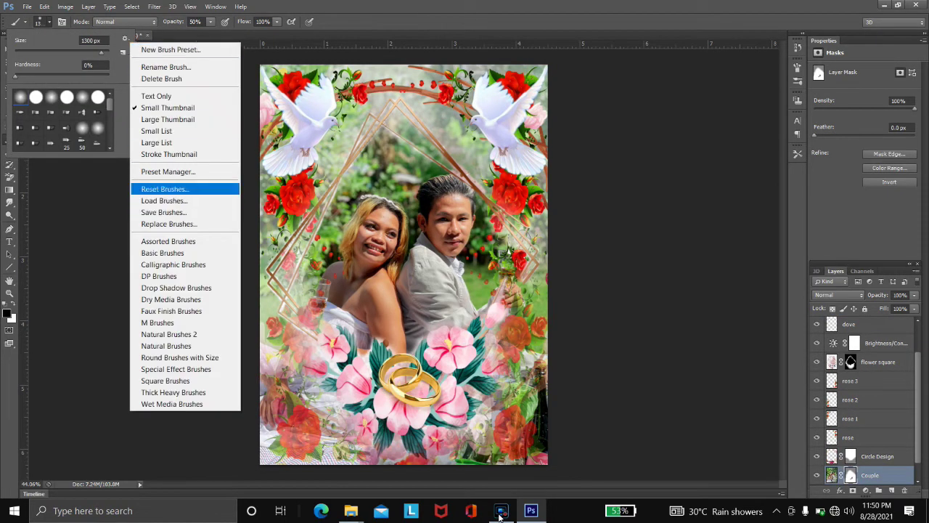
pyautogui.press('Return')
pyautogui.press('Return')
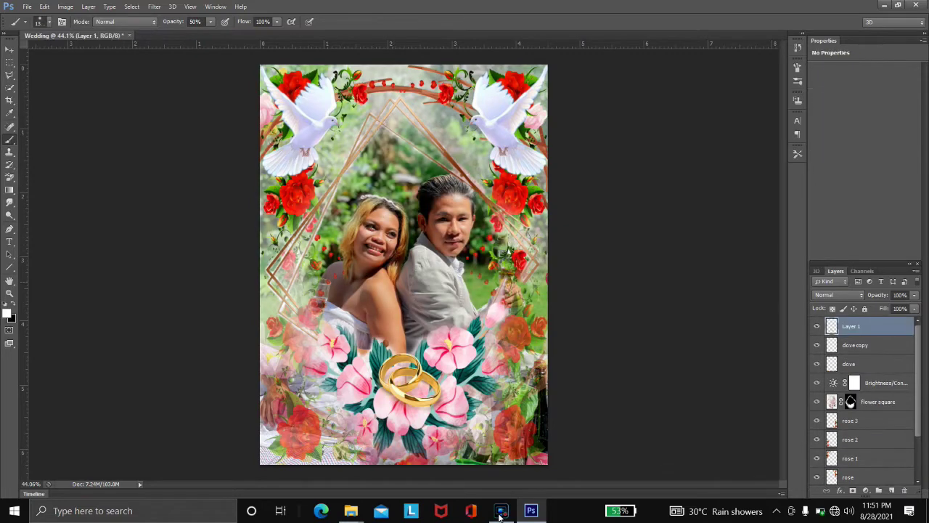
# - Move the rings up, rename Layer 1 to 'ring', and move it beneath the doves
pyautogui.hotkey('ctrl', 't')
pyautogui.press('Return')
pyautogui.press('b')
pyautogui.doubleClick(851, 326)
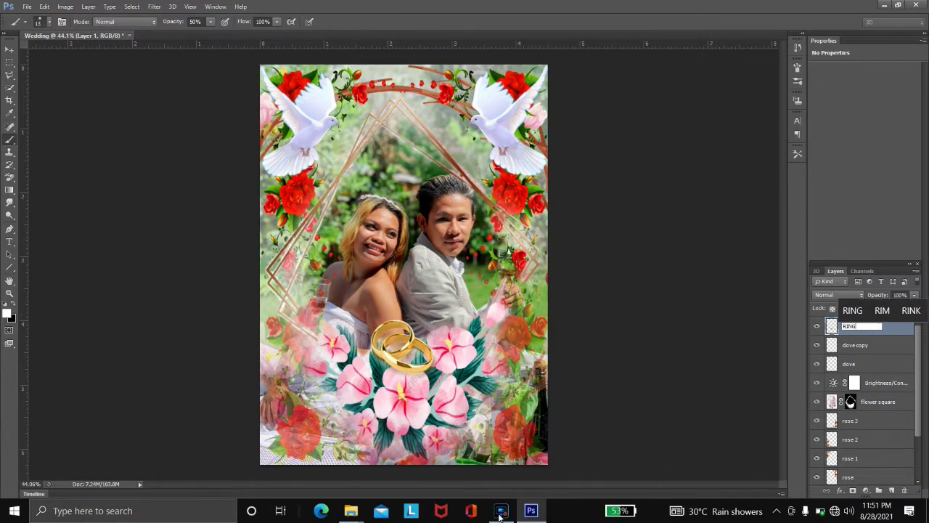
pyautogui.write('ring')
pyautogui.press('Return')
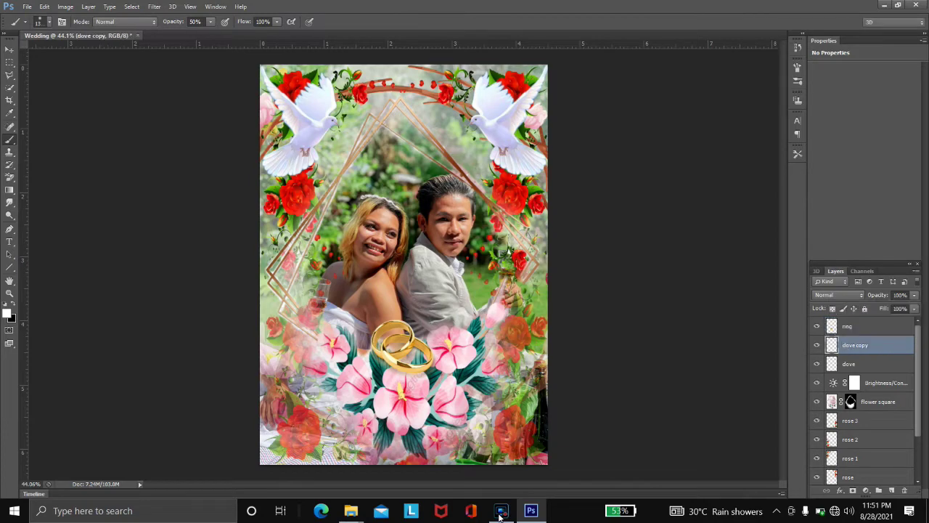
pyautogui.hotkey('ctrl', 'e')
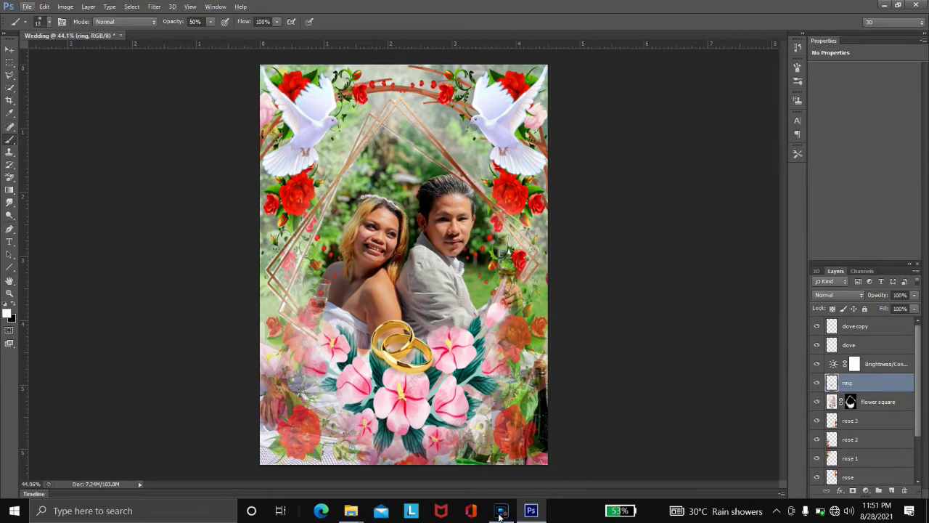
# - Try fading the rose 2 roses along the left edge with a 175 px brush, then undo
pyautogui.click(849, 362)
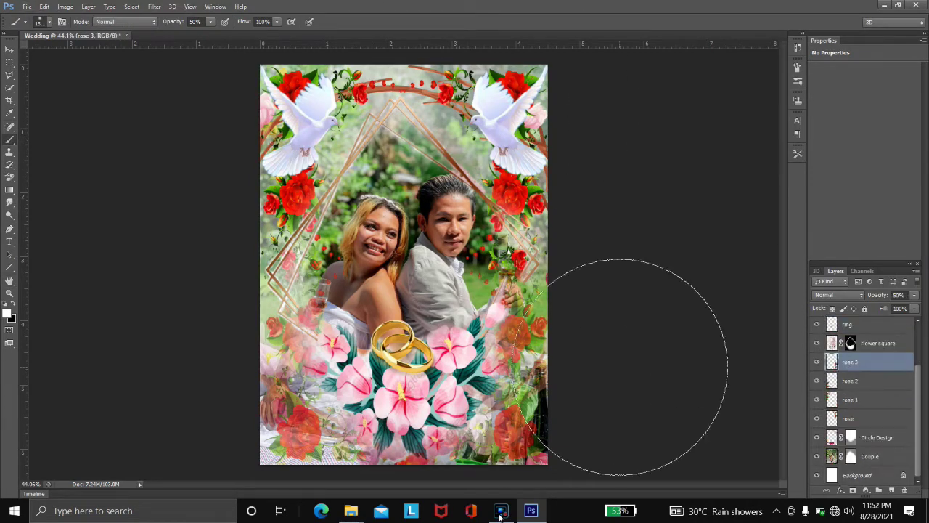
pyautogui.hotkey('alt', '[')
pyautogui.hotkey('alt', '[')
pyautogui.hotkey('alt', '[')
pyautogui.hotkey('alt', ']')
pyautogui.hotkey('alt', ']')
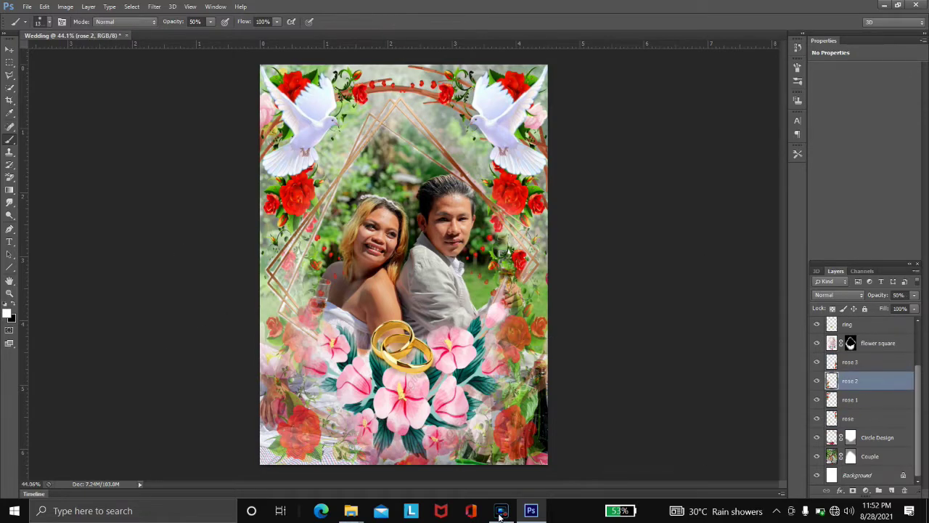
pyautogui.hotkey('alt', ']')
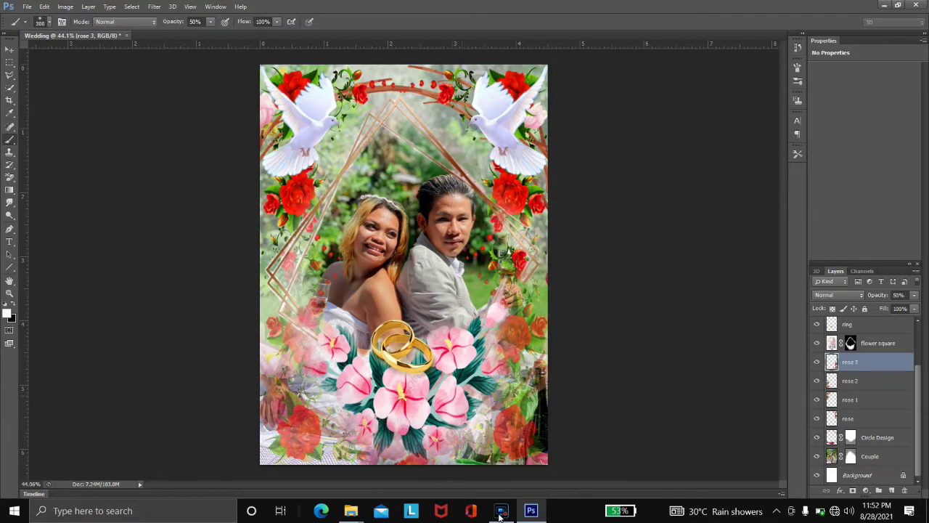
pyautogui.hotkey('alt', '[')
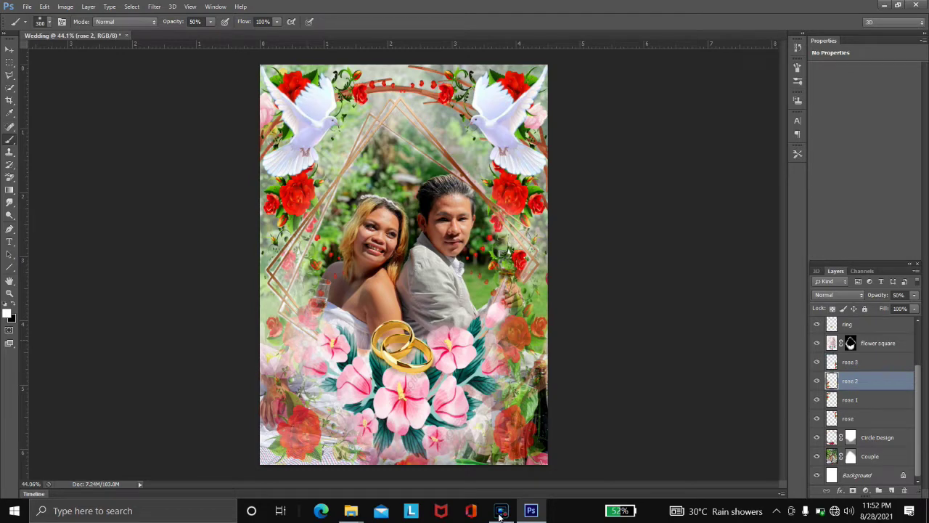
pyautogui.scroll(3, 247, 349)
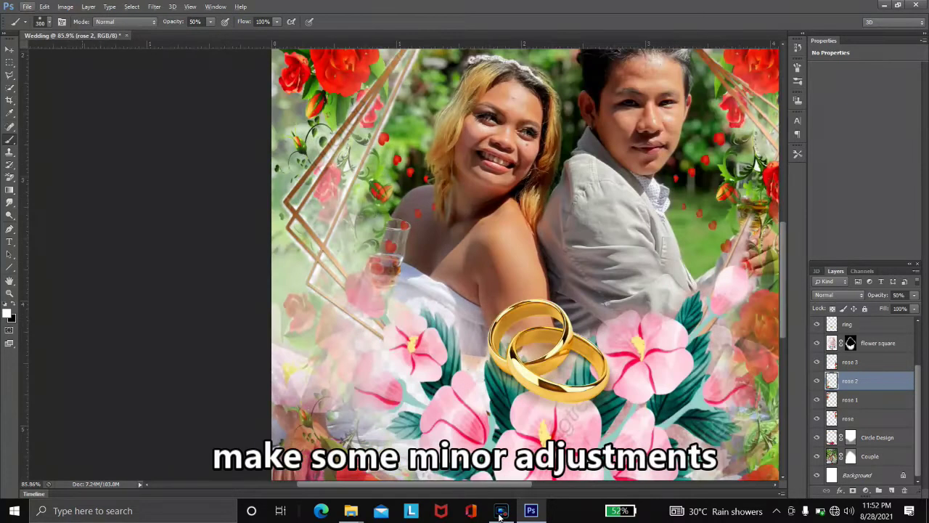
pyautogui.hotkey('alt', ']')
pyautogui.press('[')
pyautogui.scroll(-3, 392, 407)
pyautogui.hotkey('alt', '[')
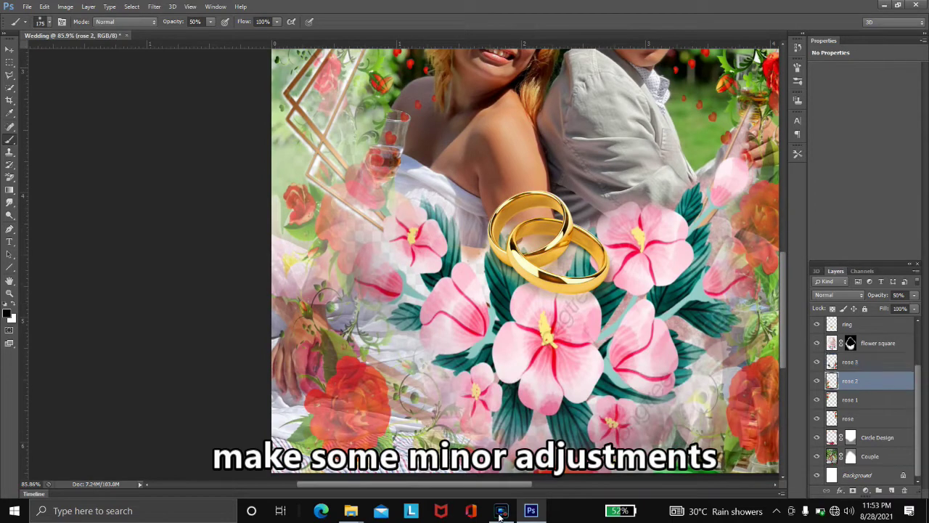
pyautogui.moveTo(347, 284)
pyautogui.mouseDown()
pyautogui.moveTo(311, 250)
pyautogui.moveTo(292, 162)
pyautogui.mouseUp()
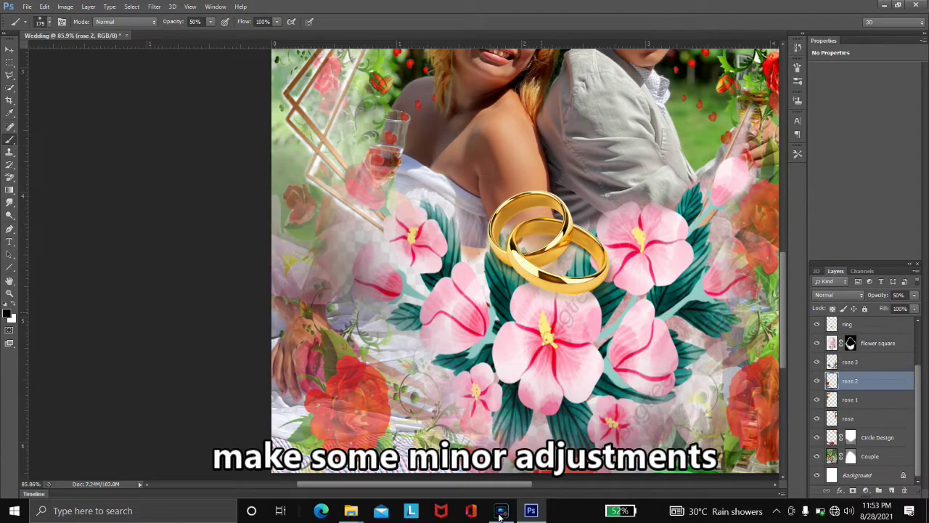
pyautogui.hotkey('ctrl', 'z')
# - Paint on the flower square layer mask to reveal more bouquet below the rings
pyautogui.click(851, 456)
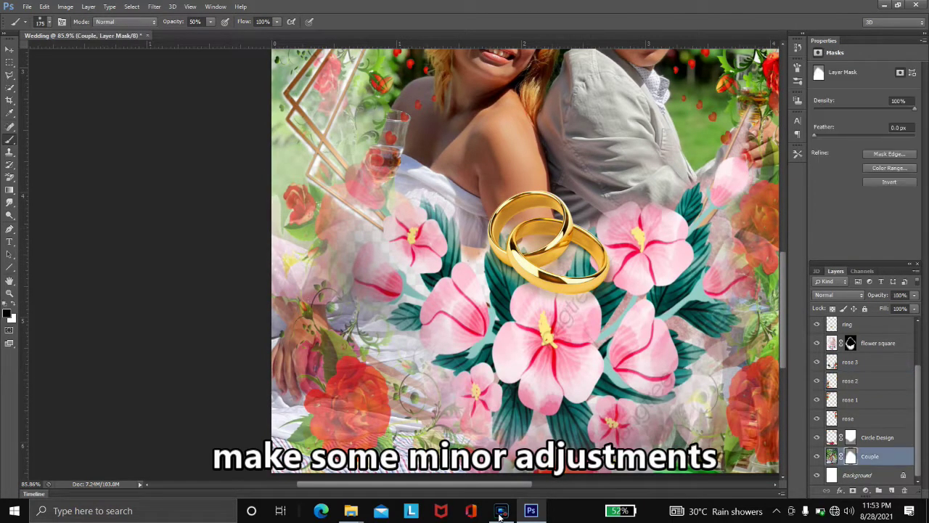
pyautogui.scroll(-2, 525, 261)
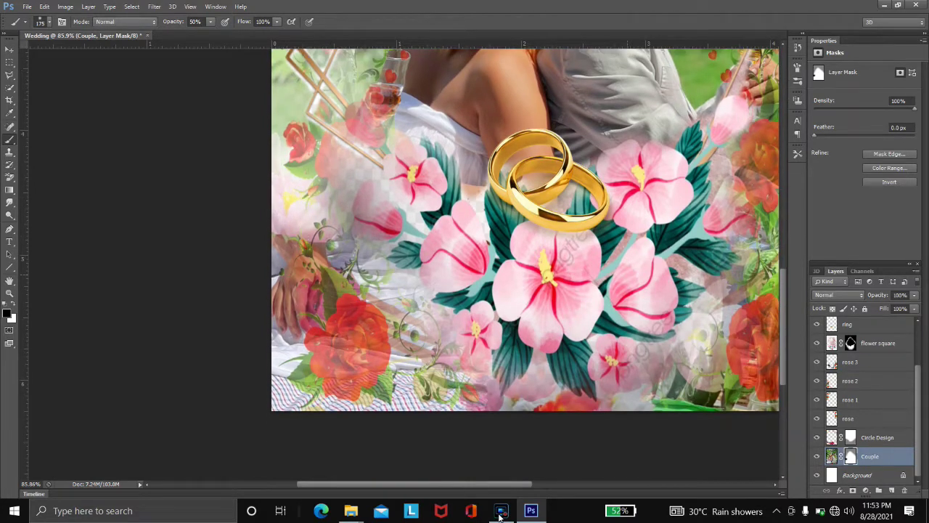
pyautogui.click(850, 343)
pyautogui.scroll(2, 525, 261)
pyautogui.click(376, 301)
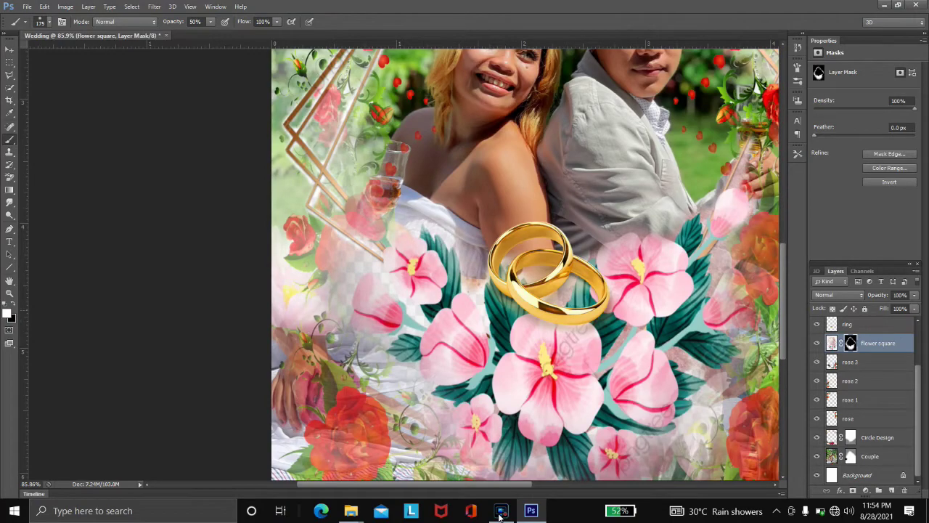
# - Check the rose and Couple layers, swap the colours, and select the flower square layer
pyautogui.hotkey('alt', '[')
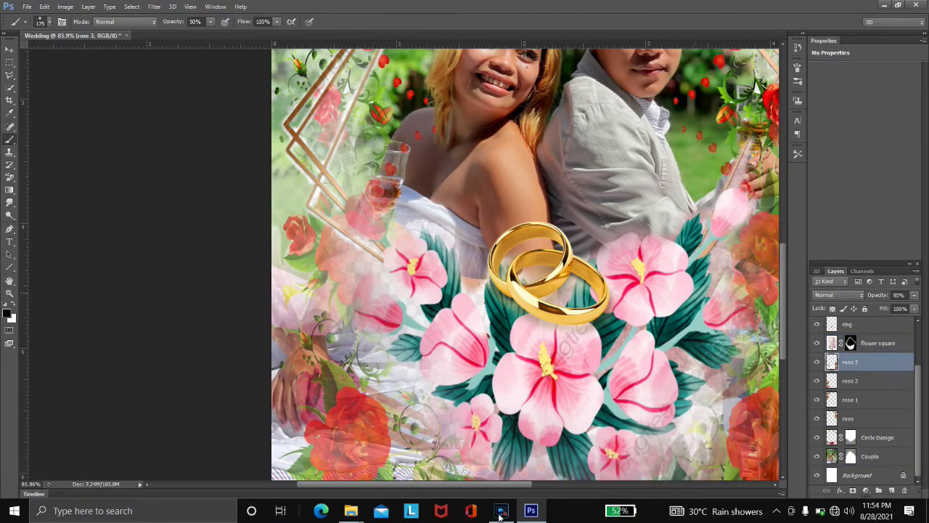
pyautogui.scroll(6, 525, 261)
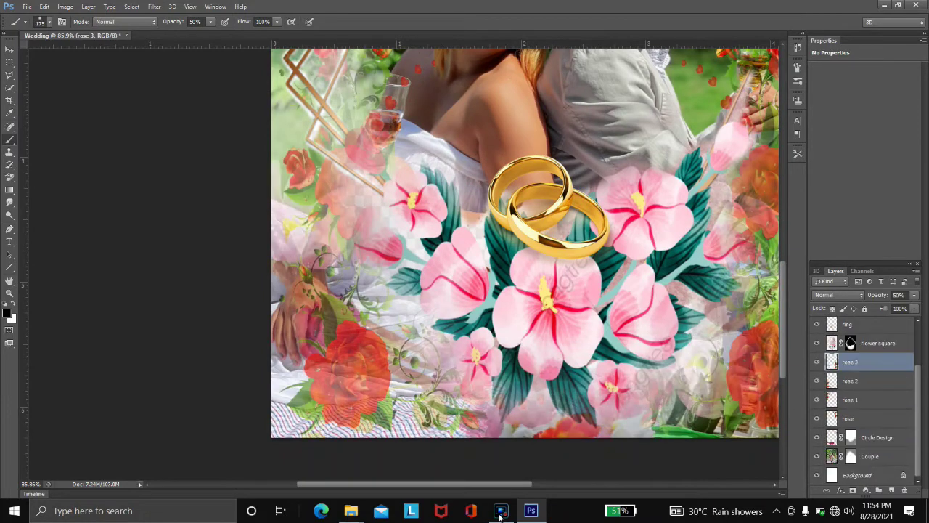
pyautogui.hotkey('alt', '[')
pyautogui.hotkey('alt', '[')
pyautogui.hotkey('alt', '[')
pyautogui.hotkey('alt', '[')
pyautogui.hotkey('alt', '[')
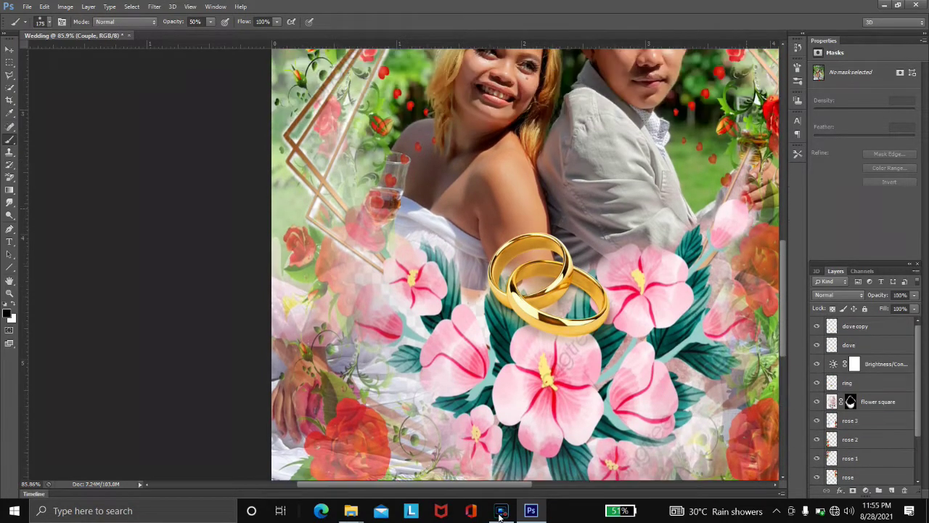
pyautogui.hotkey('alt', ']')
pyautogui.hotkey('alt', ']')
pyautogui.hotkey('alt', ']')
pyautogui.hotkey('alt', ']')
pyautogui.hotkey('ctrl', 't')
pyautogui.press('Return')
pyautogui.press('b')
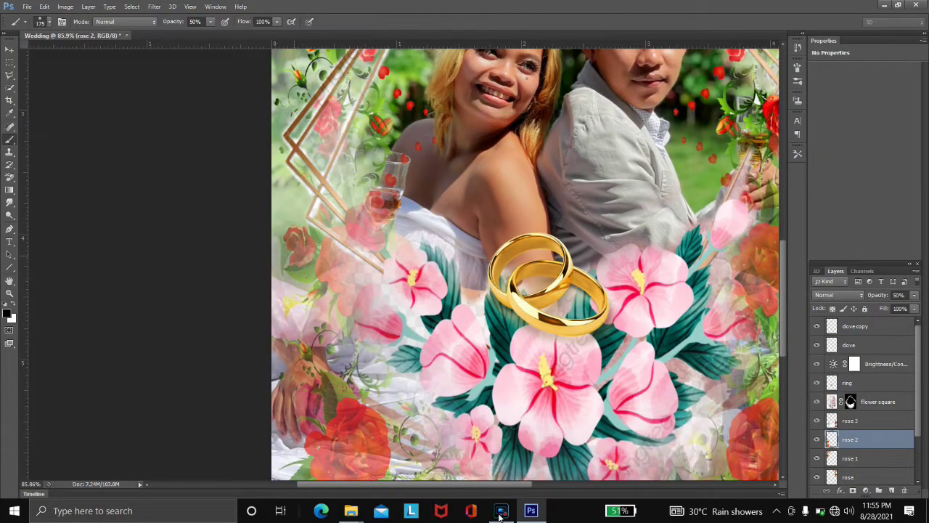
pyautogui.press('x')
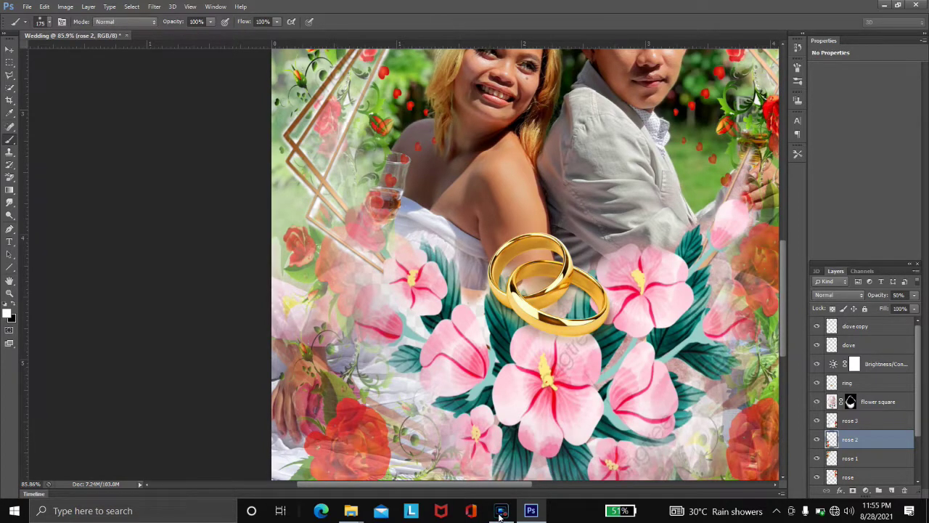
pyautogui.scroll(3, 528, 261)
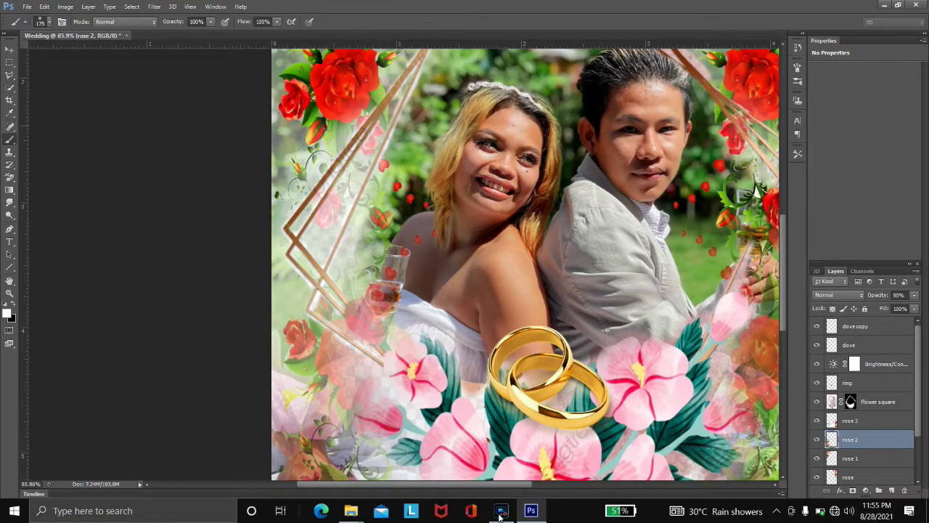
pyautogui.scroll(5, 529, 261)
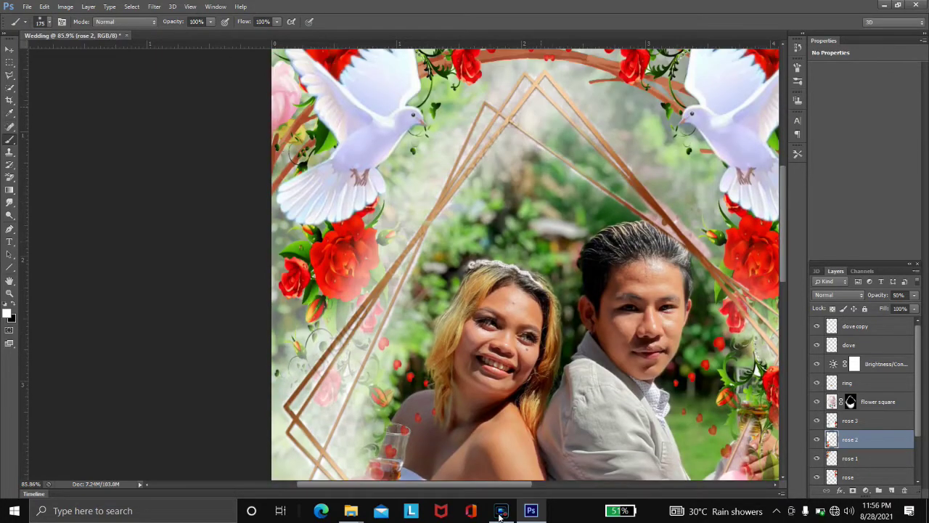
pyautogui.scroll(-3, 528, 262)
pyautogui.click(879, 401)
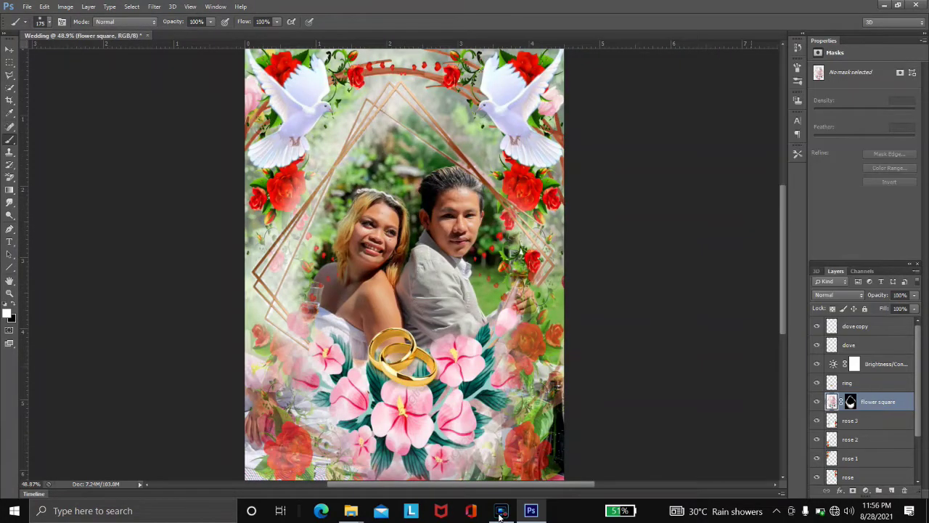
# - Flip the flower square layer horizontally
pyautogui.hotkey('ctrl', 't')
pyautogui.rightClick(427, 261)
pyautogui.click(498, 475)
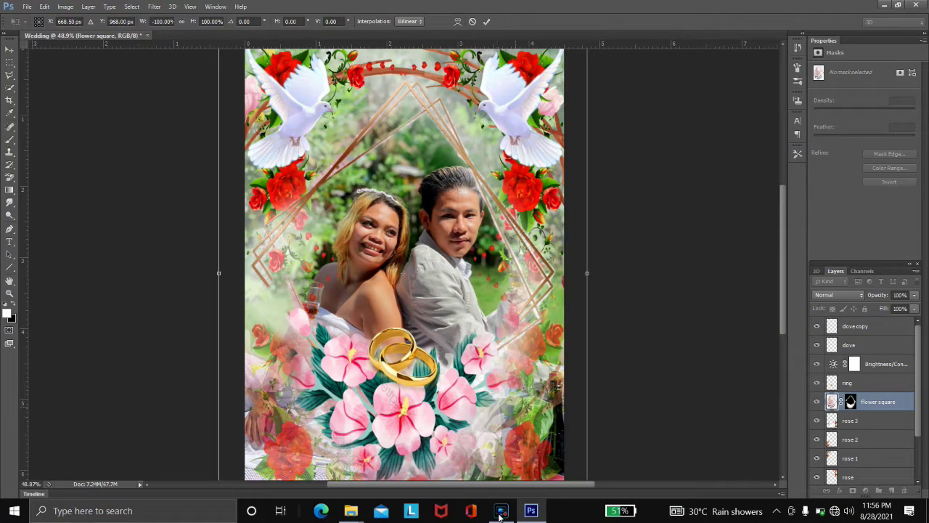
pyautogui.press('Return')
# - Paint the flower square mask at 100% to remove the white haze on the left
pyautogui.press('b')
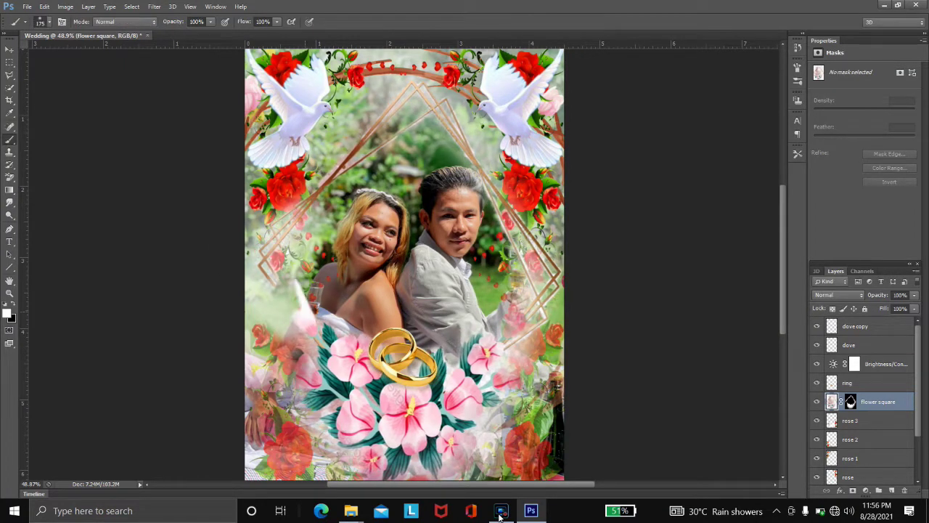
pyautogui.hotkey('ctrl', '\\')
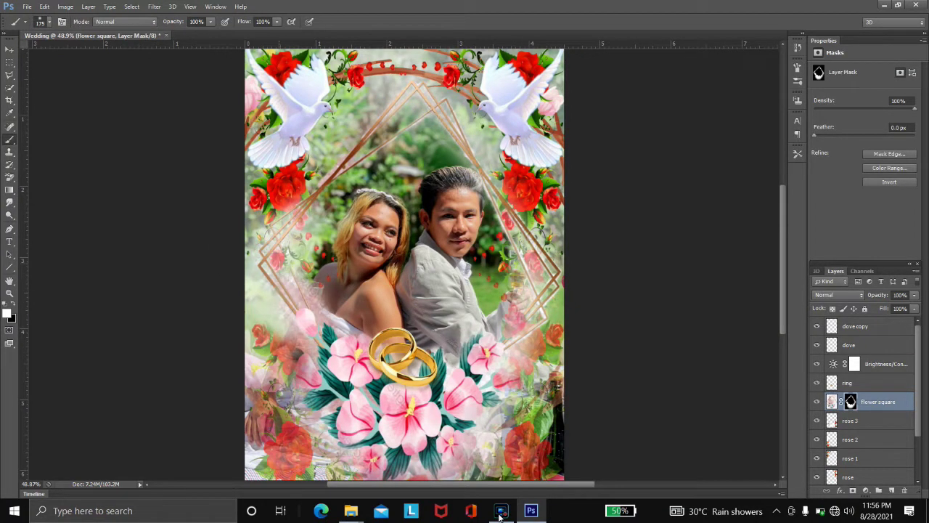
pyautogui.scroll(1, 429, 262)
pyautogui.scroll(1, 247, 252)
pyautogui.hotkey('alt', '[')
pyautogui.hotkey('alt', '[')
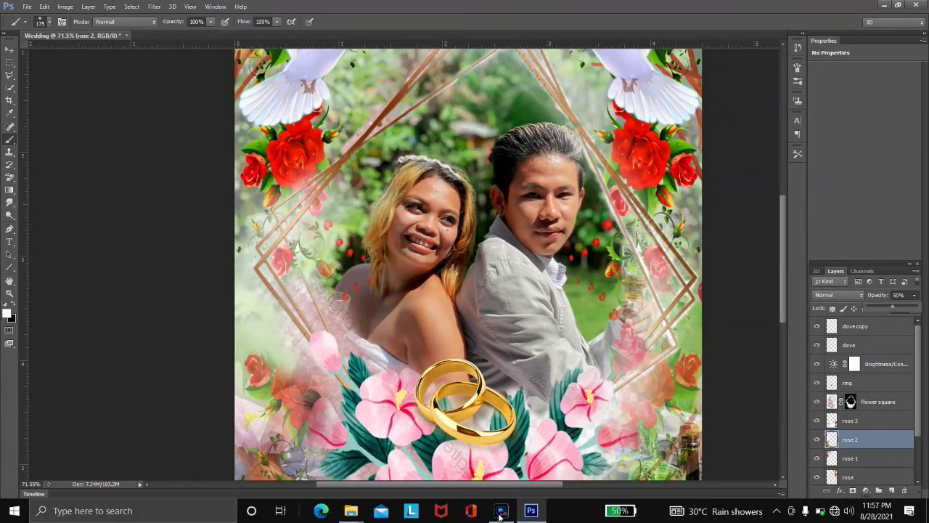
pyautogui.press('0')
pyautogui.hotkey('alt', ']')
pyautogui.hotkey('alt', ']')
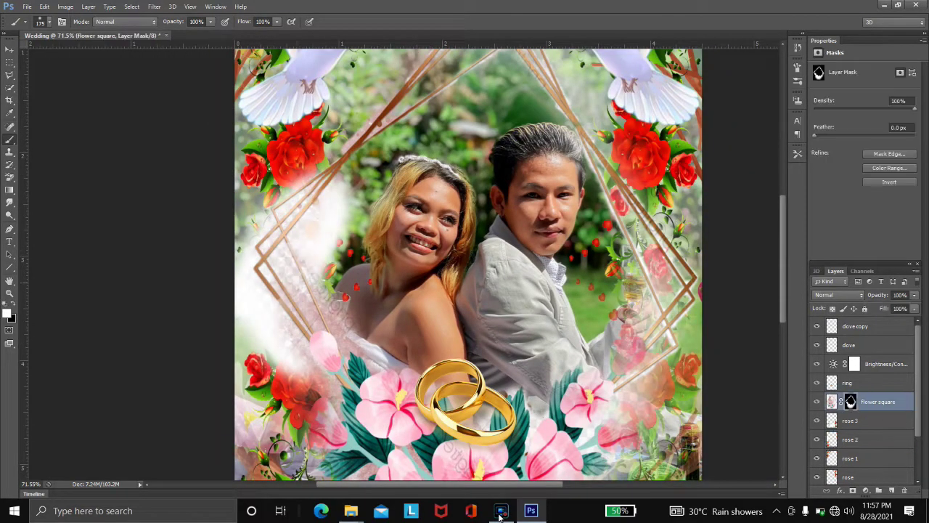
pyautogui.press('x')
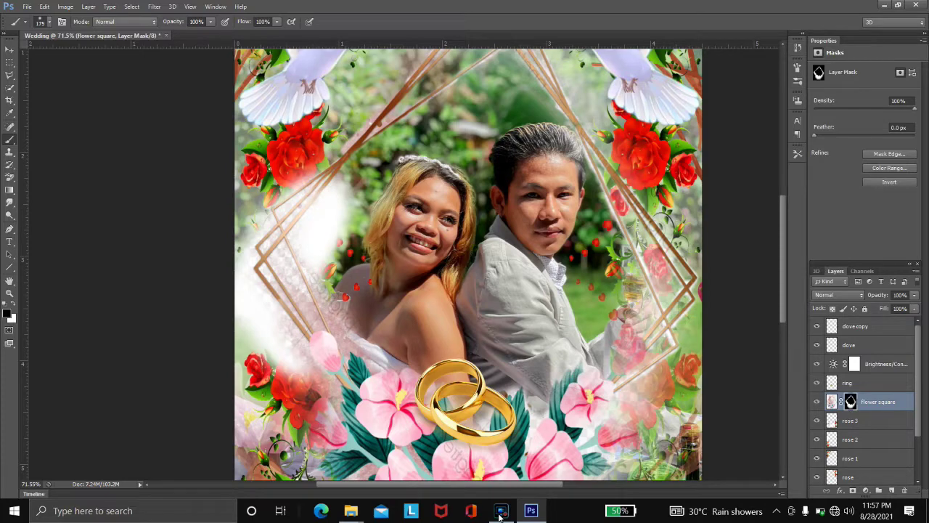
pyautogui.press('x')
pyautogui.hotkey('alt', '[')
pyautogui.hotkey('alt', '[')
pyautogui.hotkey('alt', ']')
pyautogui.hotkey('alt', ']')
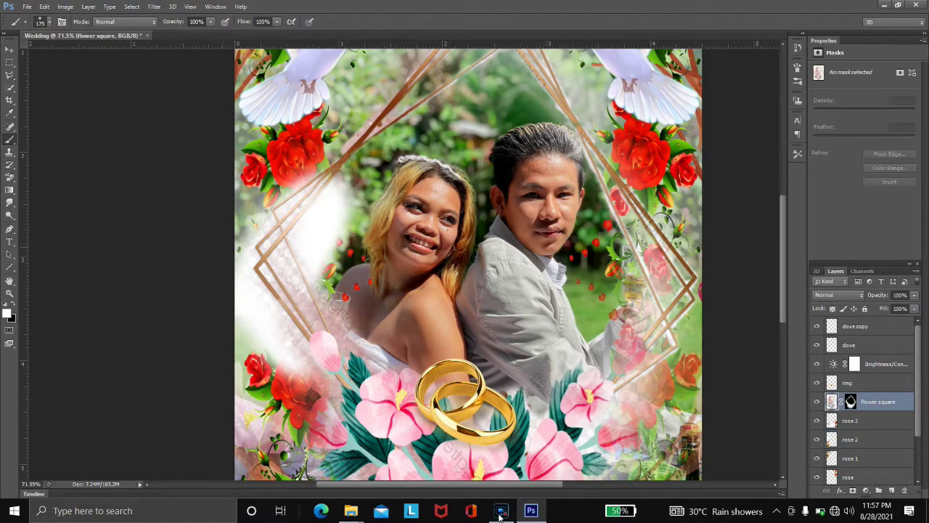
pyautogui.hotkey('alt', '[')
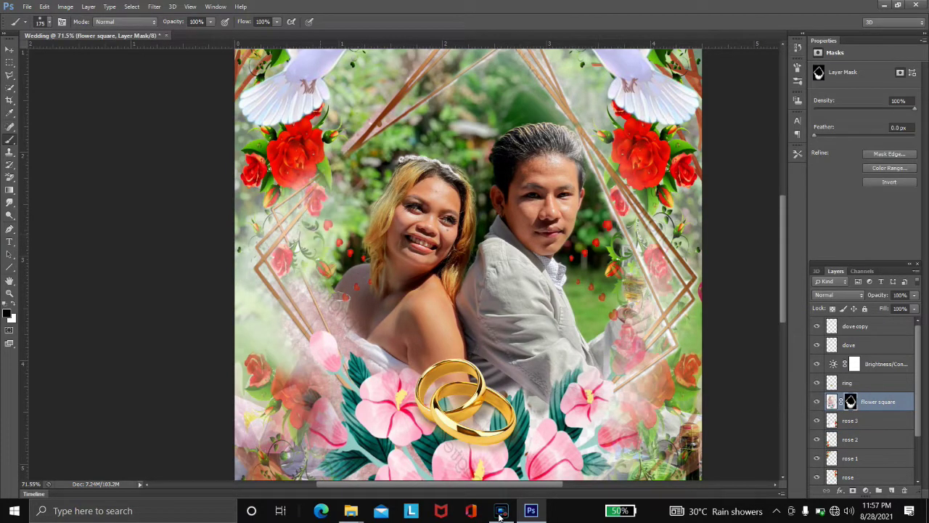
# - Set rose 2's opacity to 0% and bring rose 3 back to 100%
pyautogui.hotkey('alt', '[')
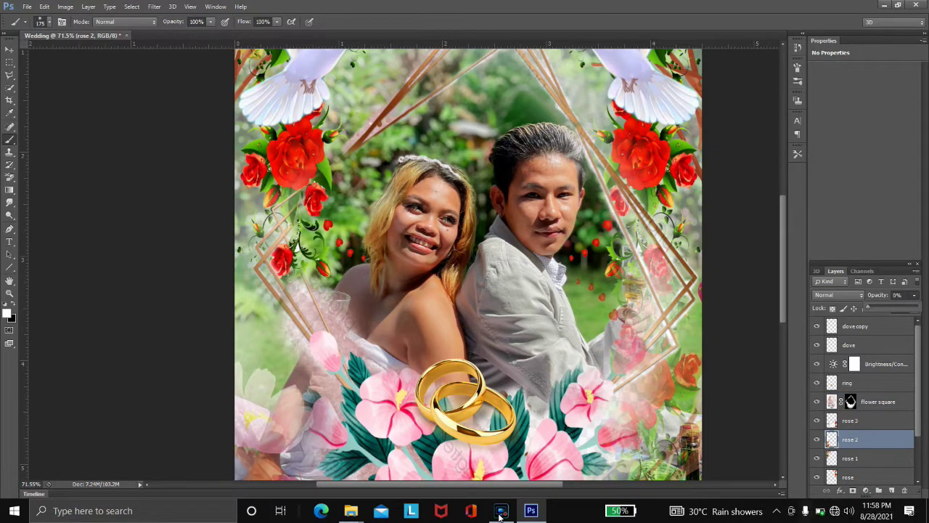
pyautogui.hotkey('alt', ']')
pyautogui.press('0')
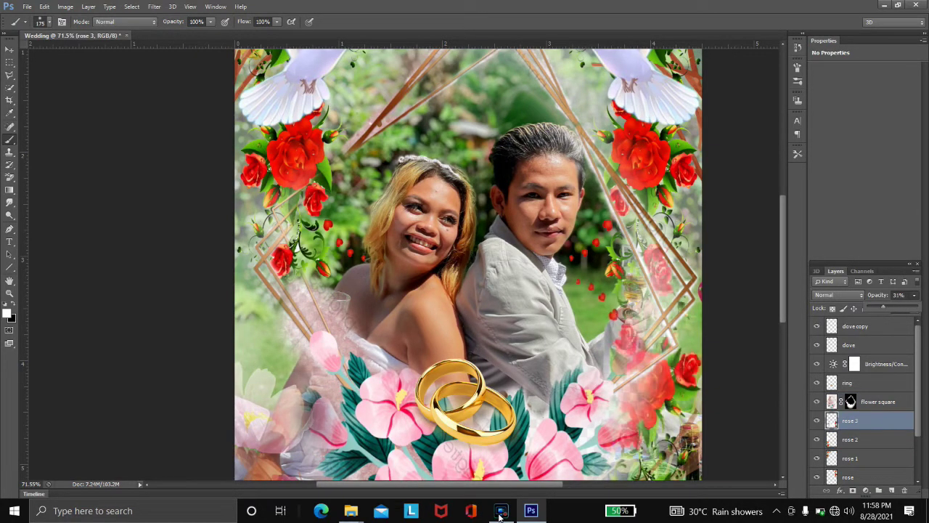
# - Delete the old rose 2 layer
pyautogui.hotkey('alt', '[')
pyautogui.hotkey('alt', '[')
pyautogui.hotkey('alt', ']')
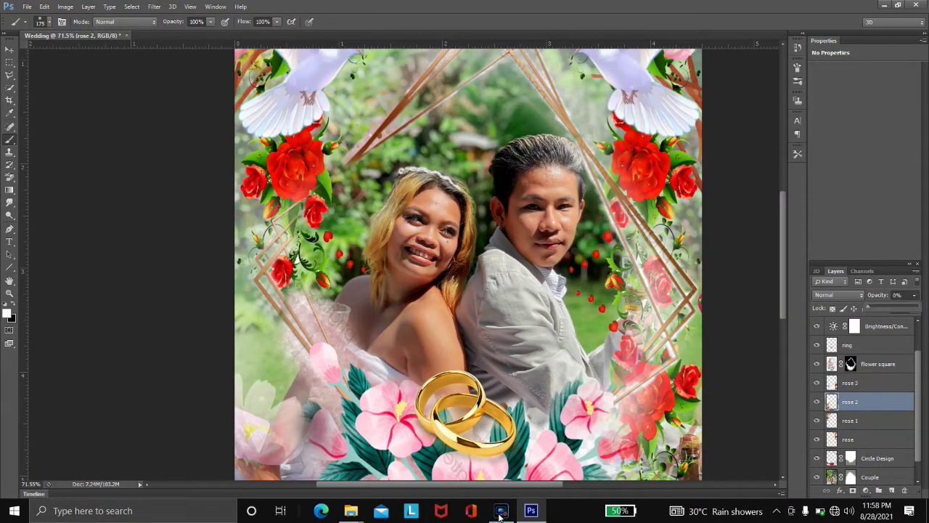
pyautogui.press('0')
pyautogui.press('Delete')
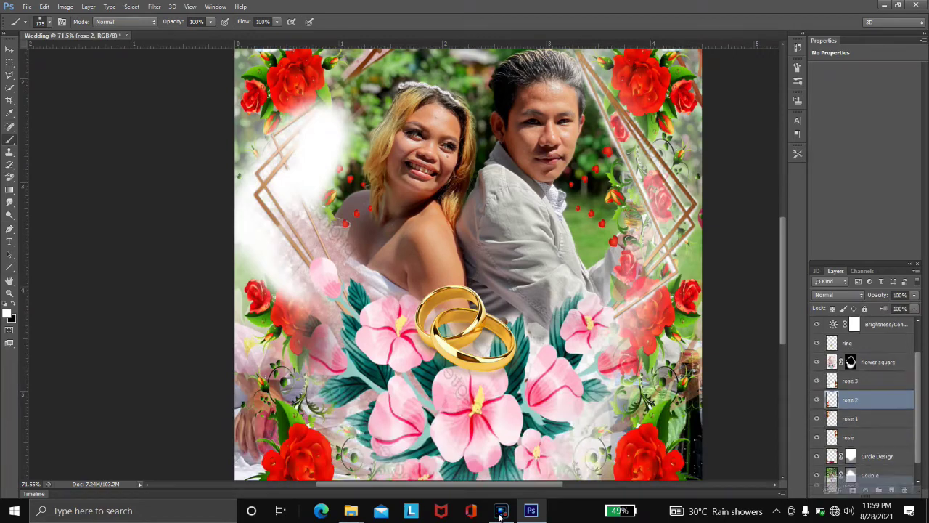
# - Duplicate rose 3, flip the copy horizontally, then reposition and shrink it slightly
pyautogui.hotkey('alt', ']')
pyautogui.press('v')
pyautogui.moveTo(305, 407); pyautogui.dragTo(392, 239)
pyautogui.hotkey('ctrl', 't')
pyautogui.rightClick(404, 297)
pyautogui.click(444, 452)
pyautogui.moveTo(518, 291); pyautogui.dragTo(668, 381)
pyautogui.moveTo(697, 161); pyautogui.dragTo(667, 177)
pyautogui.press('Return')
# - Target the flower square layer and fit the whole invitation in view
pyautogui.scroll(-3, 468, 262)
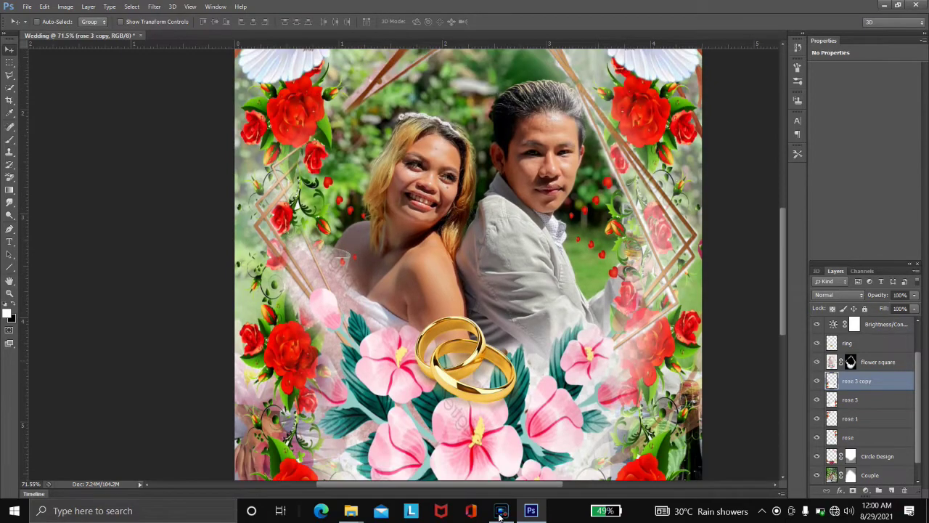
pyautogui.hotkey('alt', ']')
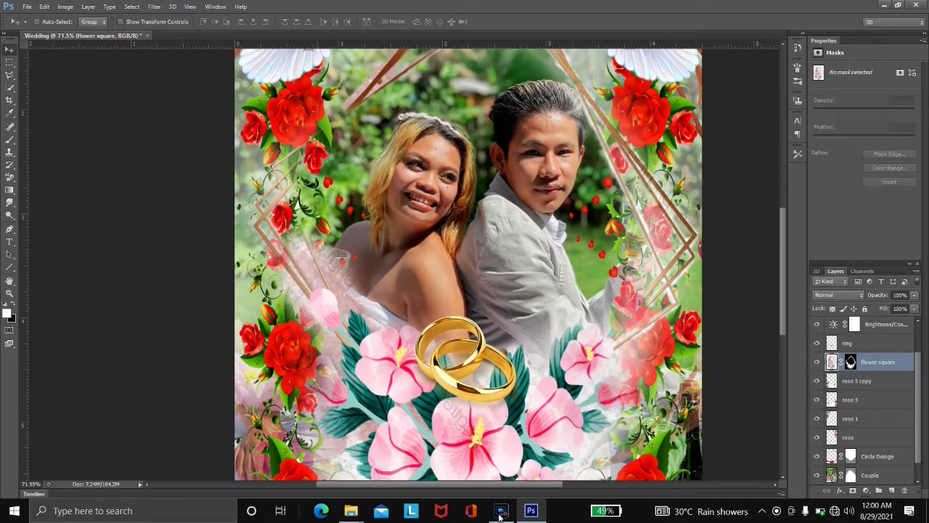
pyautogui.press('b')
pyautogui.hotkey('ctrl', '\\')
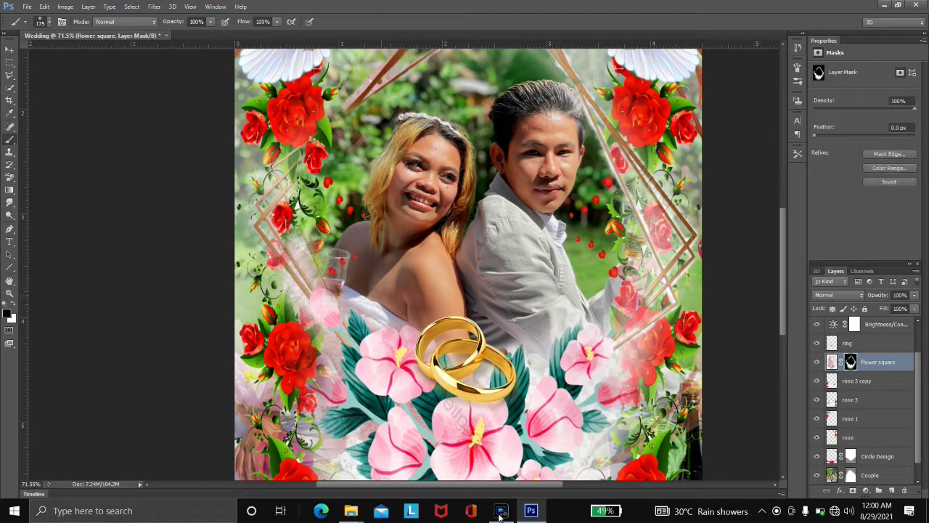
pyautogui.hotkey('ctrl', '0')
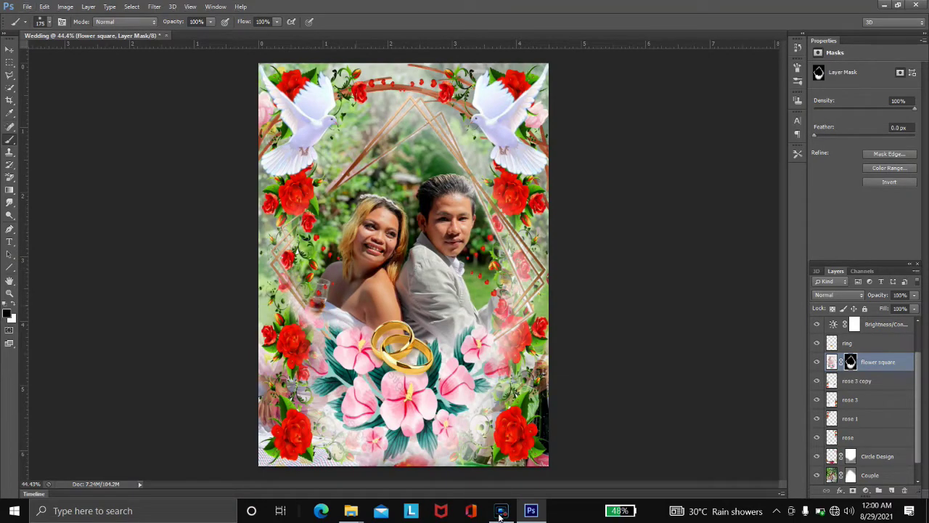
pyautogui.hotkey('ctrl', '2')
pyautogui.press('v')
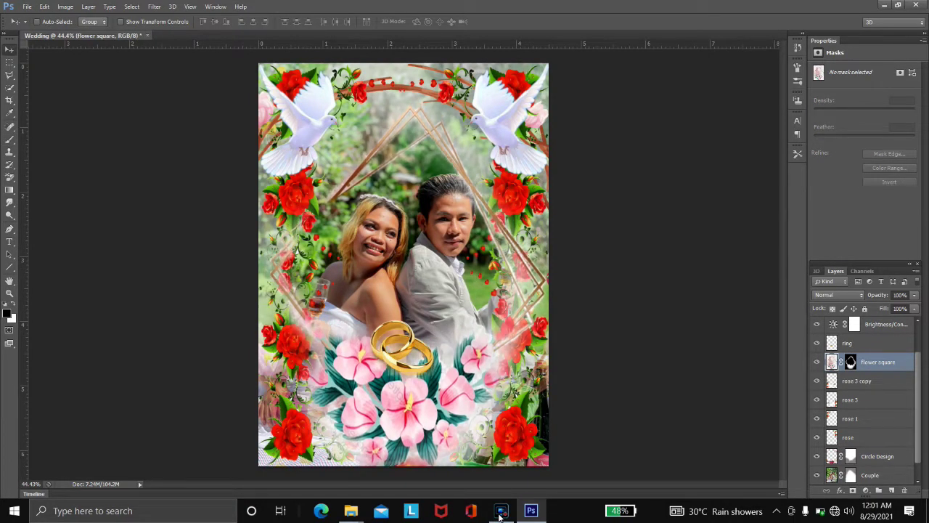
# - Rename the copied rose layer 'rose 2' and select the dove copy layer at the top
pyautogui.doubleClick(857, 380)
pyautogui.write('rose 3')
pyautogui.press('Return')
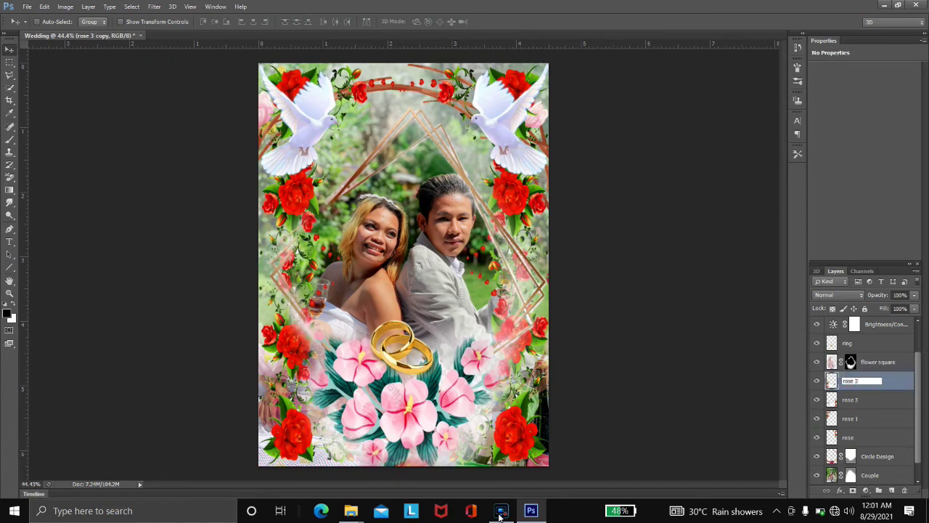
pyautogui.click(850, 399)
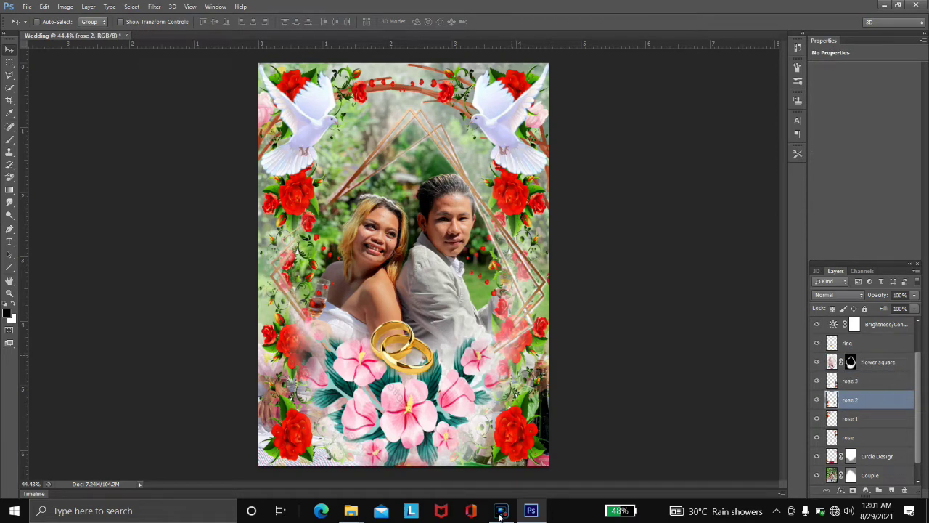
pyautogui.press('b')
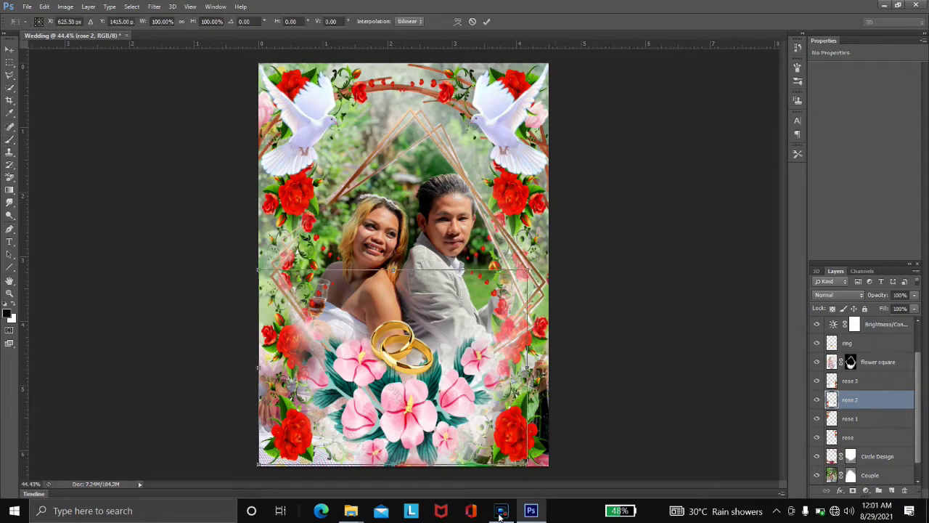
pyautogui.hotkey('alt', '.')
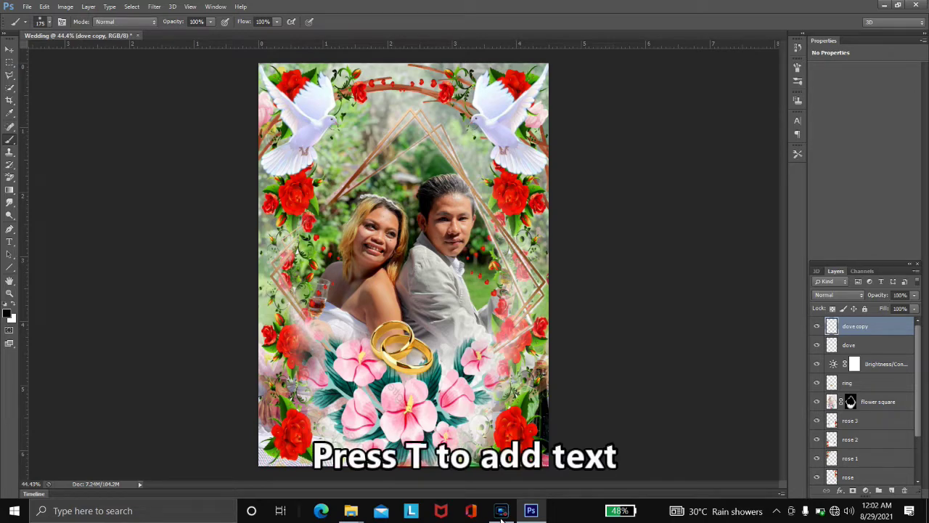
# - Type the bride's family name above the couple in the Lovely Home font
pyautogui.write('t')
pyautogui.write('Ayco')
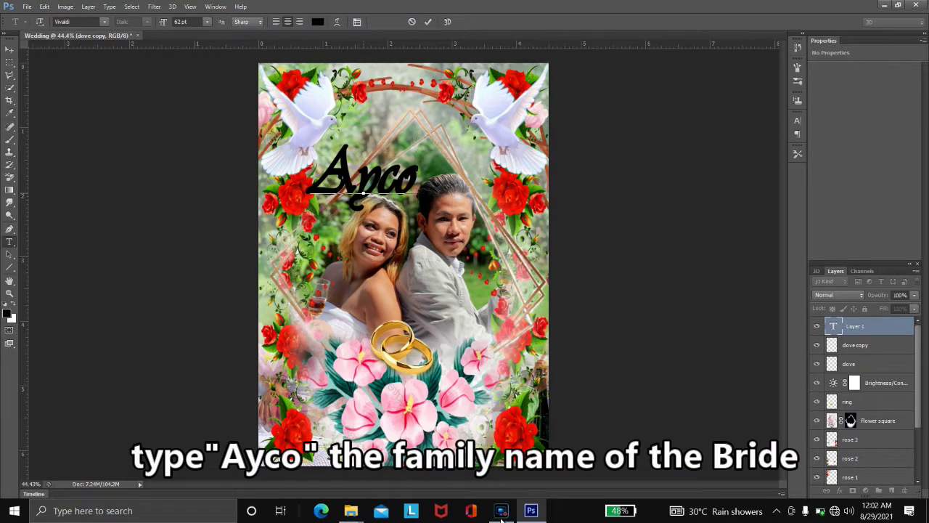
pyautogui.hotkey('ctrl', 'a')
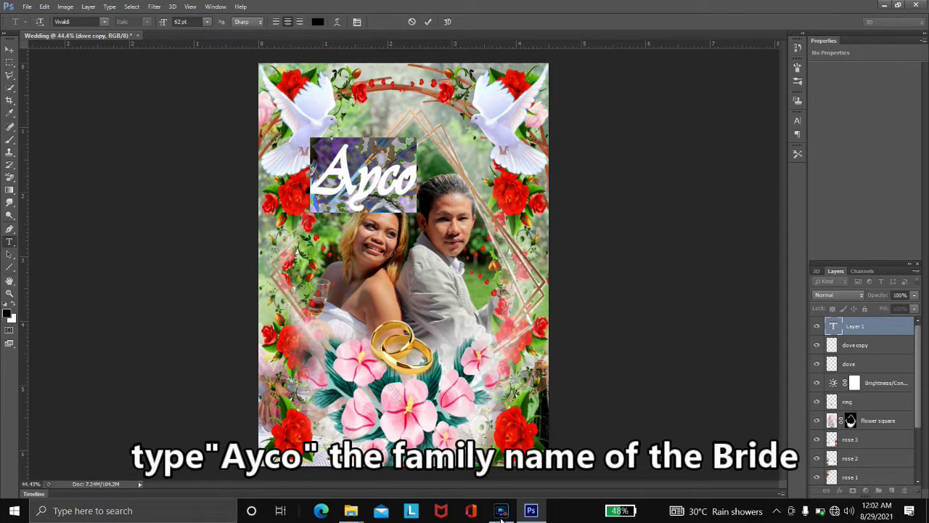
pyautogui.scroll(-5, 138, 211)
pyautogui.press('Up')
pyautogui.press('Up')
pyautogui.press('Up')
pyautogui.press('Up')
pyautogui.press('Up')
pyautogui.press('Up')
pyautogui.press('Up')
pyautogui.press('Up')
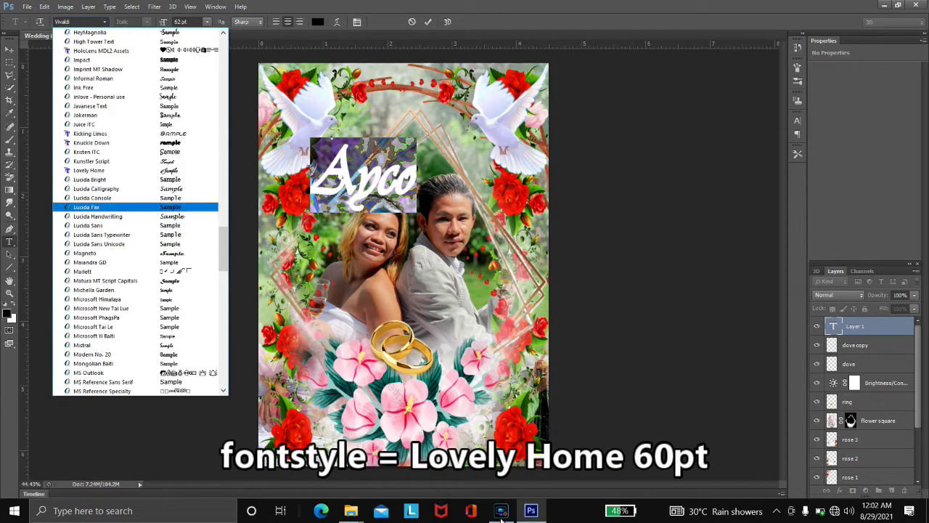
pyautogui.press('Return')
pyautogui.hotkey('ctrl', 'Return')
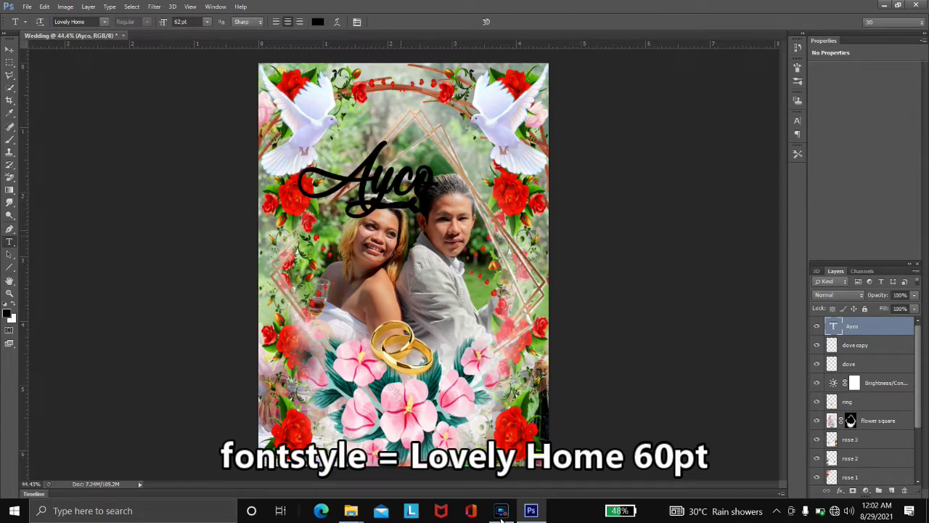
# - Set the name text size to 60 pt
pyautogui.press('Return')
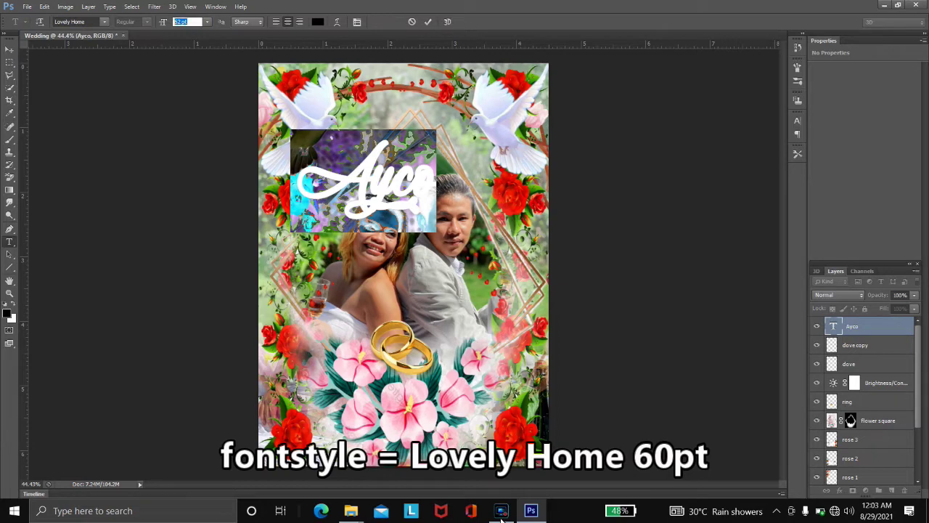
pyautogui.write('60')
pyautogui.click(835, 345)
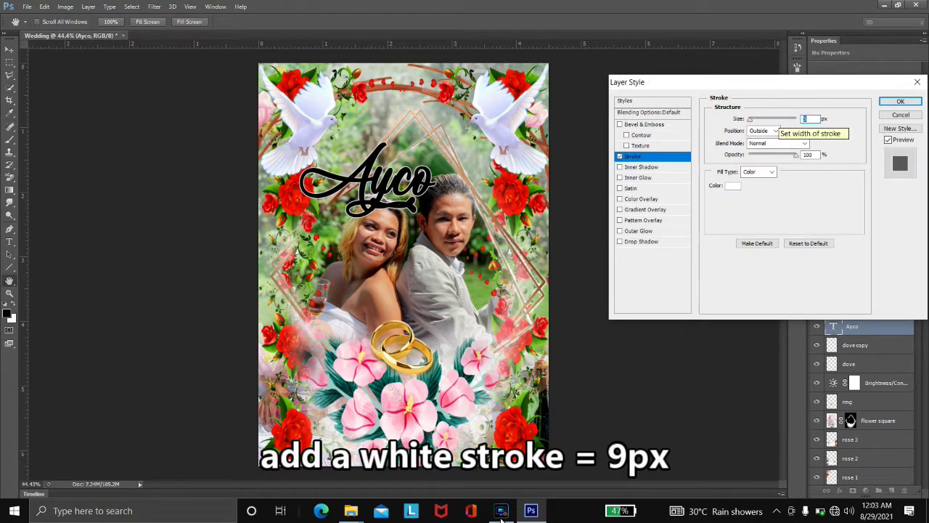
# - Give the name a 9 px stroke and a drop shadow with distance 24, size 43
pyautogui.write('9')
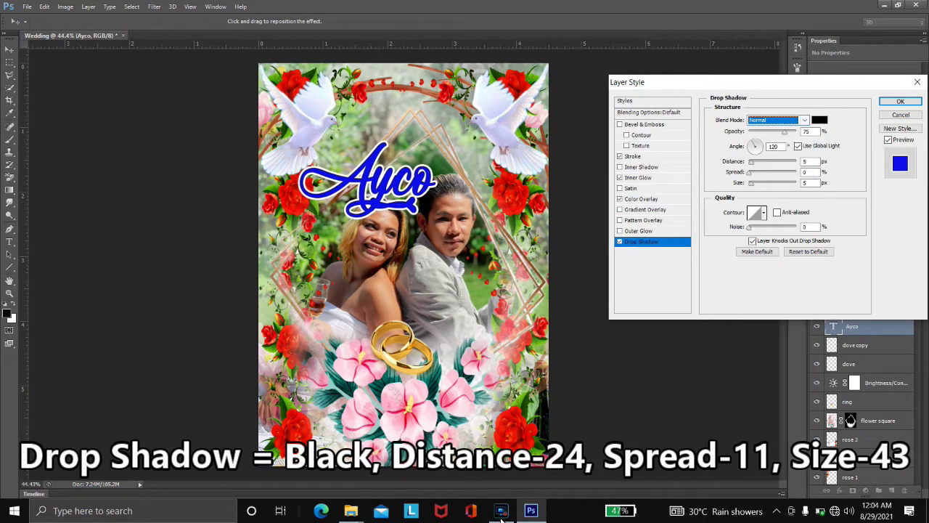
pyautogui.write('24')
pyautogui.press('Tab')
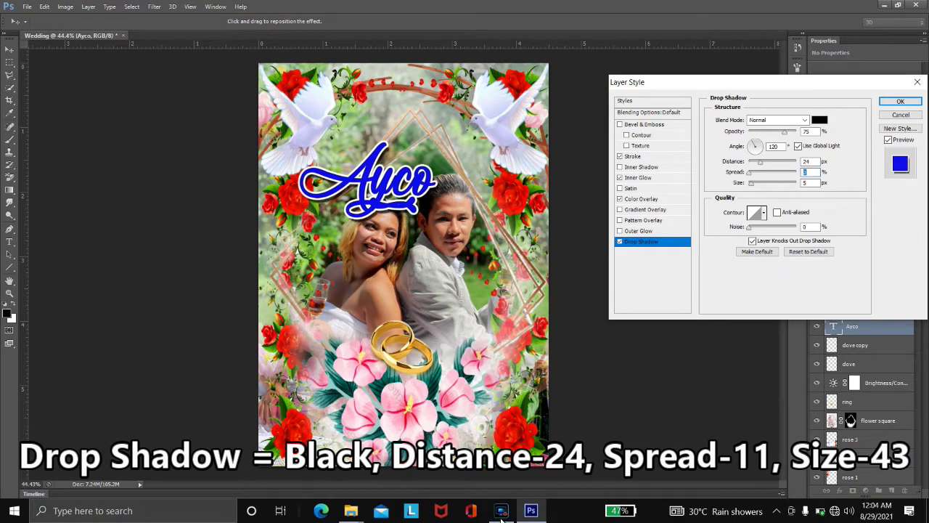
pyautogui.write('43')
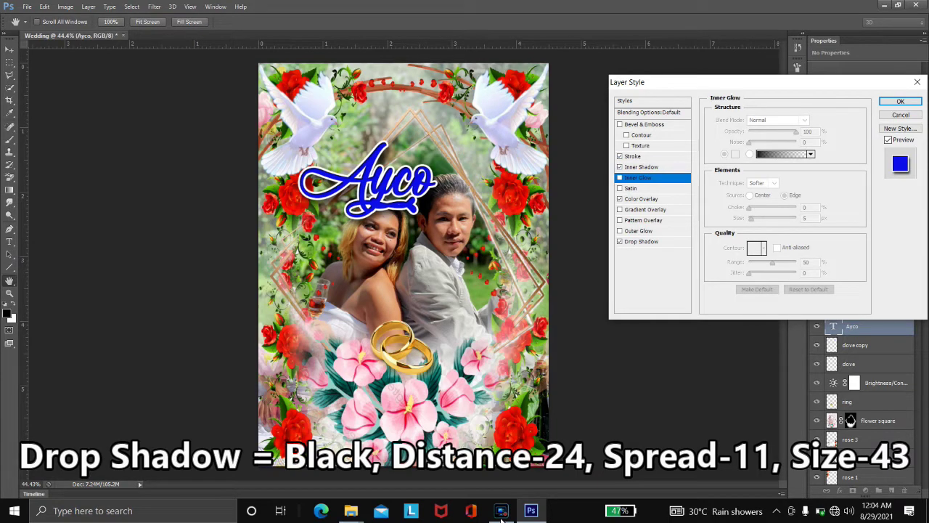
# - Add an Inner Shadow (distance 8, choke 12), apply the styles, and drag a copy lower right
pyautogui.click(641, 198)
pyautogui.click(641, 167)
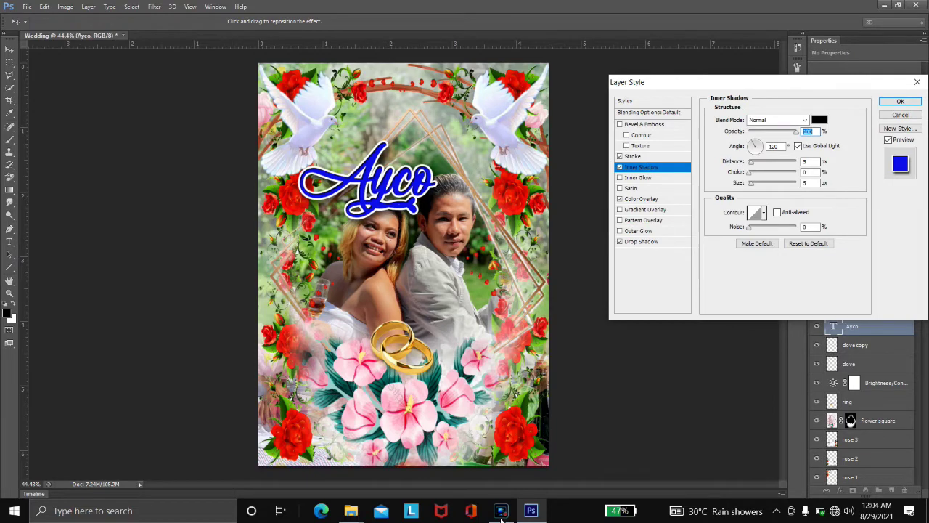
pyautogui.press('Tab')
pyautogui.press('Tab')
pyautogui.write('8')
pyautogui.press('Tab')
pyautogui.write('12')
pyautogui.press('Return')
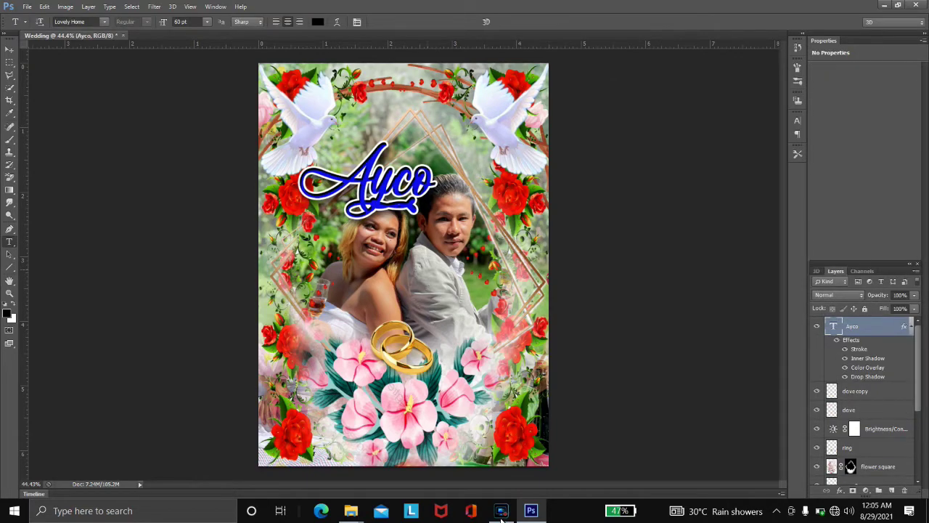
pyautogui.press('v')
pyautogui.moveTo(409, 209); pyautogui.dragTo(516, 350)
# - Change the copied name to the groom's family name and nudge it into position
pyautogui.press('t')
pyautogui.click(517, 350)
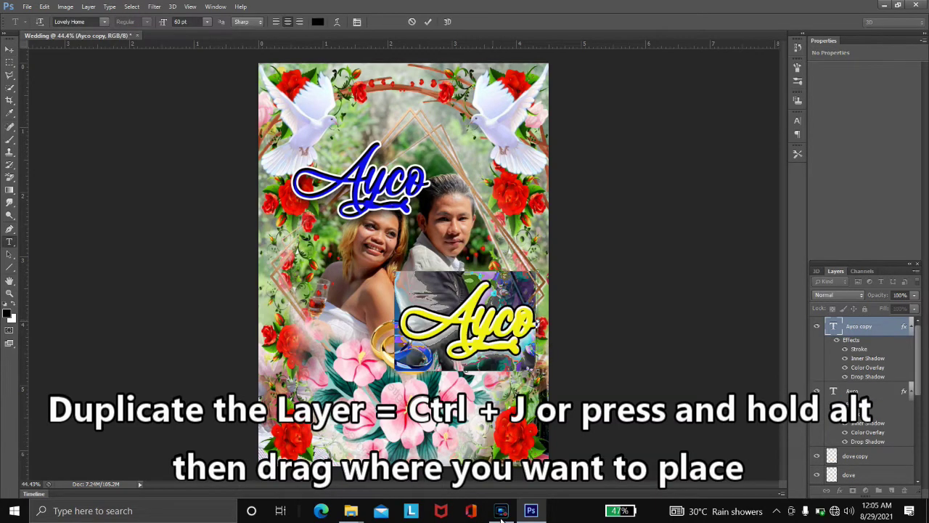
pyautogui.hotkey('ctrl', 'a')
pyautogui.write('Zafra')
pyautogui.hotkey('ctrl', 'Return')
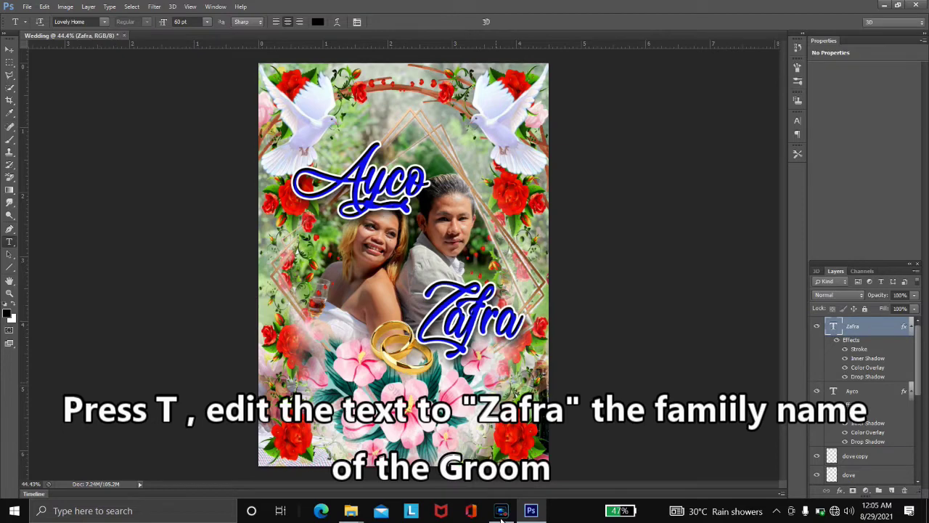
pyautogui.press('v')
pyautogui.press('Up')
pyautogui.press('Up')
pyautogui.press('Up')
pyautogui.press('Up')
pyautogui.press('Up')
pyautogui.press('Up')
pyautogui.press('Up')
pyautogui.press('Up')
pyautogui.press('Up')
pyautogui.press('Up')
pyautogui.hotkey('shift', 'Down')
pyautogui.hotkey('shift', 'Down')
pyautogui.hotkey('shift', 'Down')
pyautogui.hotkey('shift', 'Down')
pyautogui.hotkey('shift', 'Down')
pyautogui.hotkey('shift', 'Down')
pyautogui.hotkey('shift', 'Right')
pyautogui.hotkey('shift', 'Right')
pyautogui.press('Down')
pyautogui.press('Down')
pyautogui.press('Down')
# - Add the word 'and' between the two names and nudge it right and down
pyautogui.press('t')
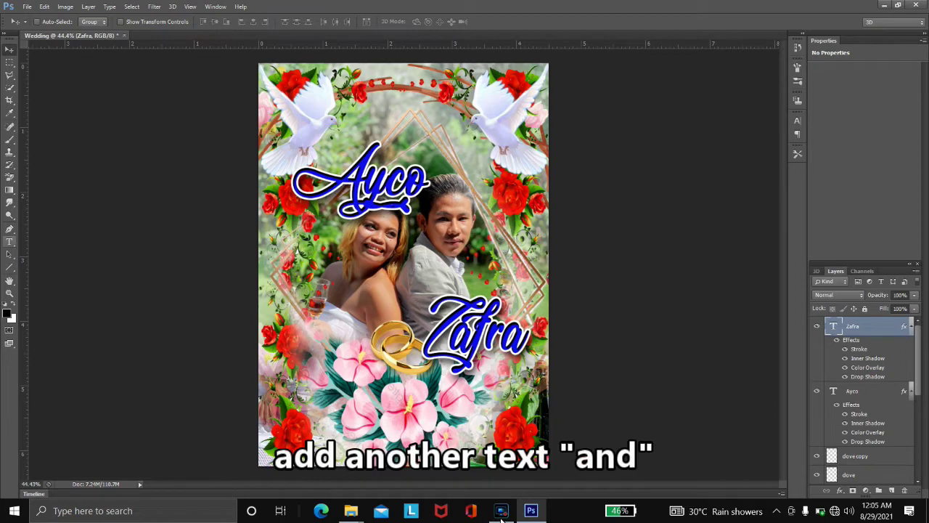
pyautogui.click(351, 276)
pyautogui.write('and')
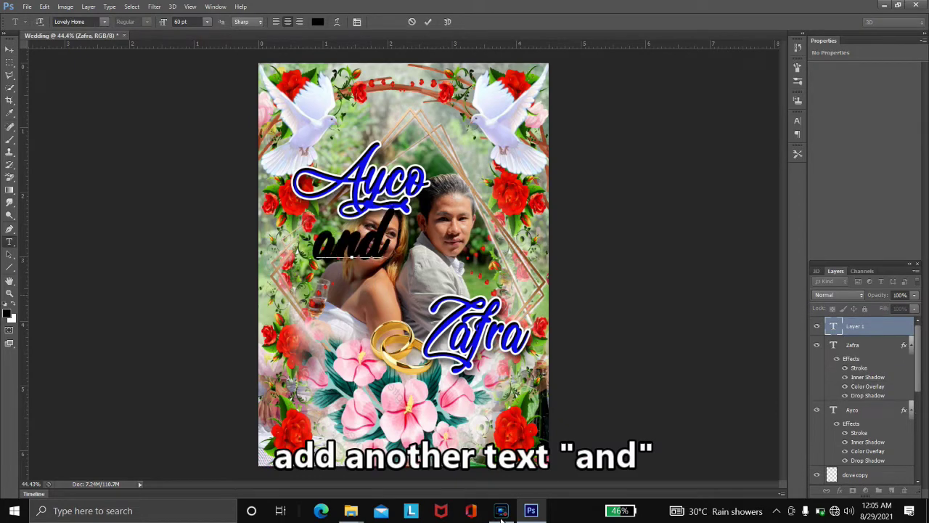
pyautogui.hotkey('ctrl', 'Return')
pyautogui.press('v')
pyautogui.hotkey('shift', 'Right')
pyautogui.hotkey('shift', 'Right')
pyautogui.hotkey('shift', 'Right')
pyautogui.hotkey('shift', 'Right')
pyautogui.hotkey('shift', 'Right')
pyautogui.hotkey('shift', 'Right')
pyautogui.hotkey('shift', 'Right')
pyautogui.hotkey('shift', 'Right')
pyautogui.hotkey('shift', 'Right')
pyautogui.hotkey('shift', 'Right')
pyautogui.hotkey('shift', 'Right')
pyautogui.hotkey('shift', 'Right')
pyautogui.hotkey('shift', 'Down')
pyautogui.hotkey('shift', 'Down')
pyautogui.hotkey('shift', 'Down')
pyautogui.hotkey('shift', 'Down')
pyautogui.hotkey('shift', 'Down')
pyautogui.hotkey('shift', 'Down')
pyautogui.hotkey('shift', 'Down')
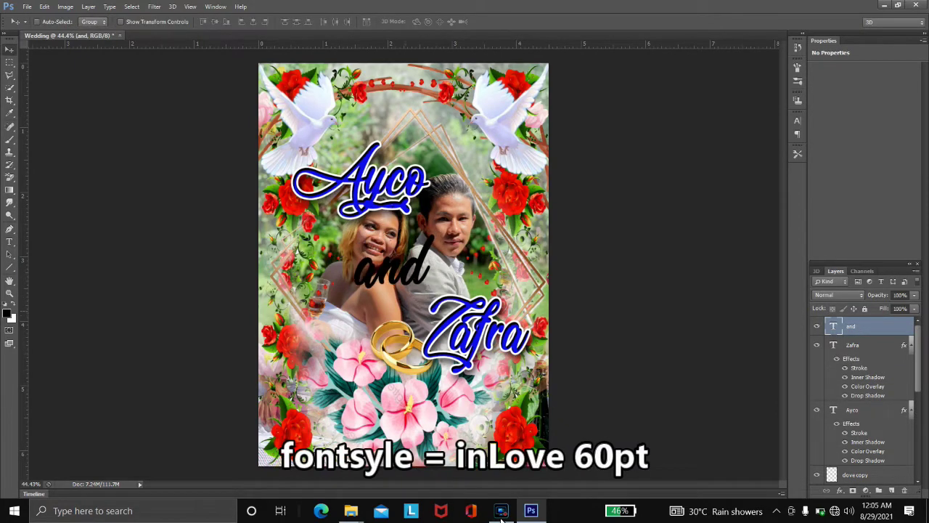
# - Set the word 'and' in the inLove script font
pyautogui.press('t')
pyautogui.press('Return')
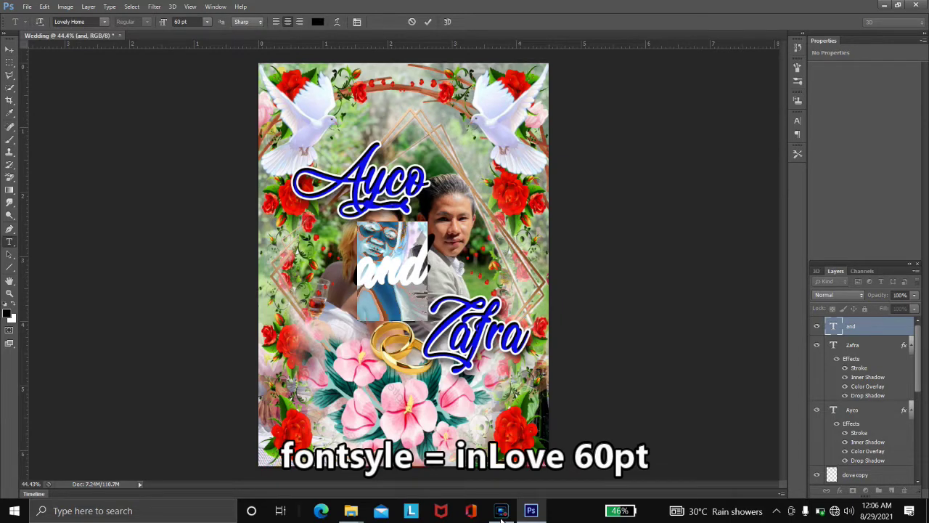
pyautogui.write('inlove')
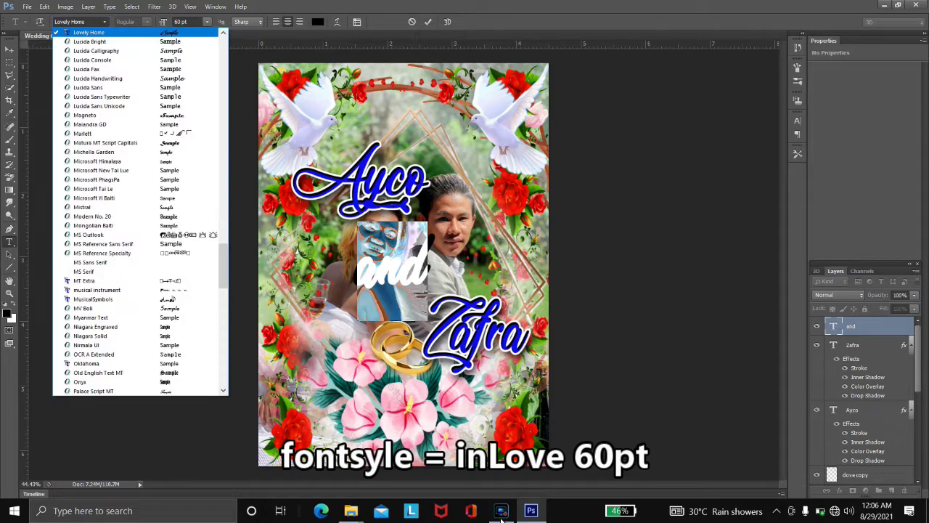
pyautogui.press('Return')
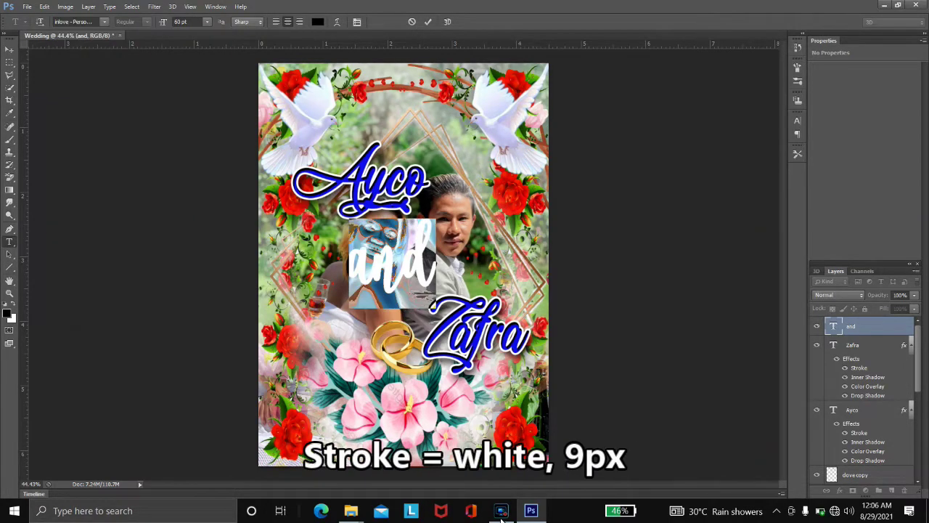
pyautogui.doubleClick(871, 326)
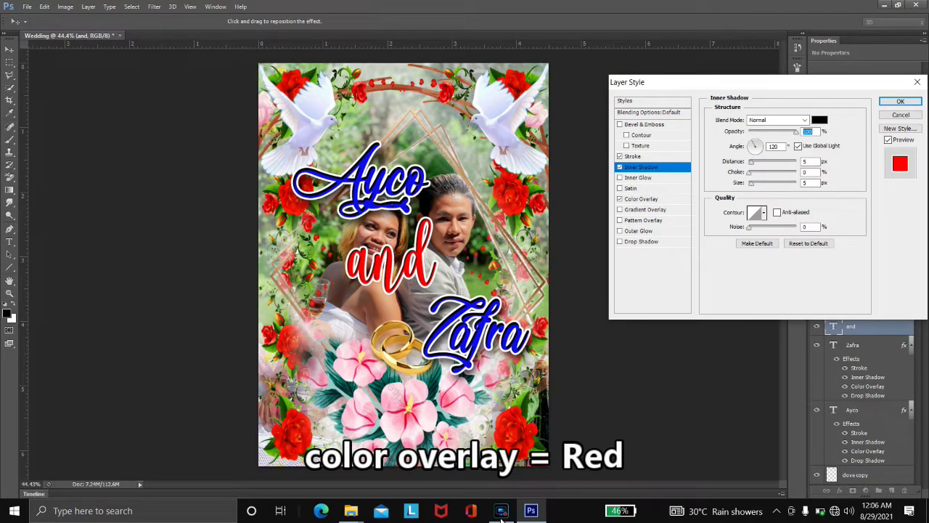
# - Set the inner shadow on 'and' to distance 8 and choke 12
pyautogui.press('Tab')
pyautogui.press('Tab')
pyautogui.write('8')
pyautogui.press('Tab')
pyautogui.write('12')
pyautogui.press('Tab')
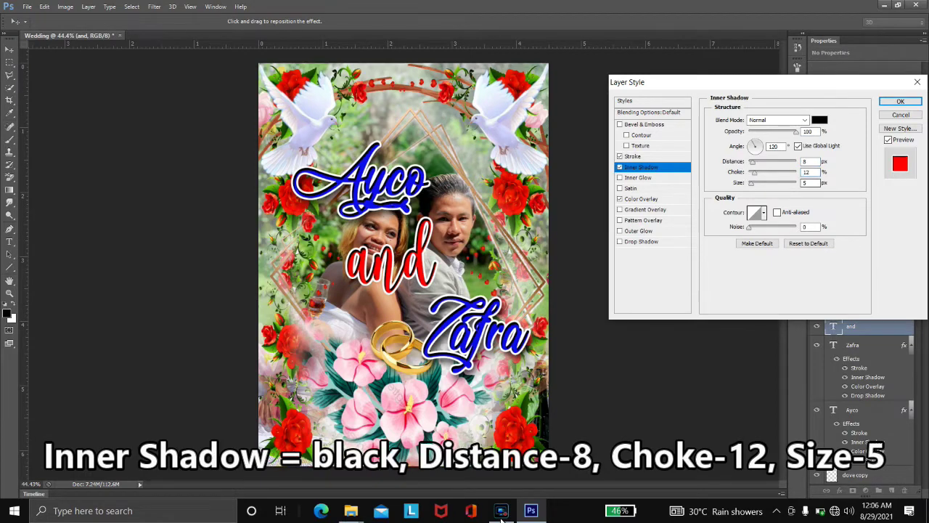
# - Give the drop shadow distance 16 and size 51, then confirm the layer style
pyautogui.press('Tab')
pyautogui.press('Tab')
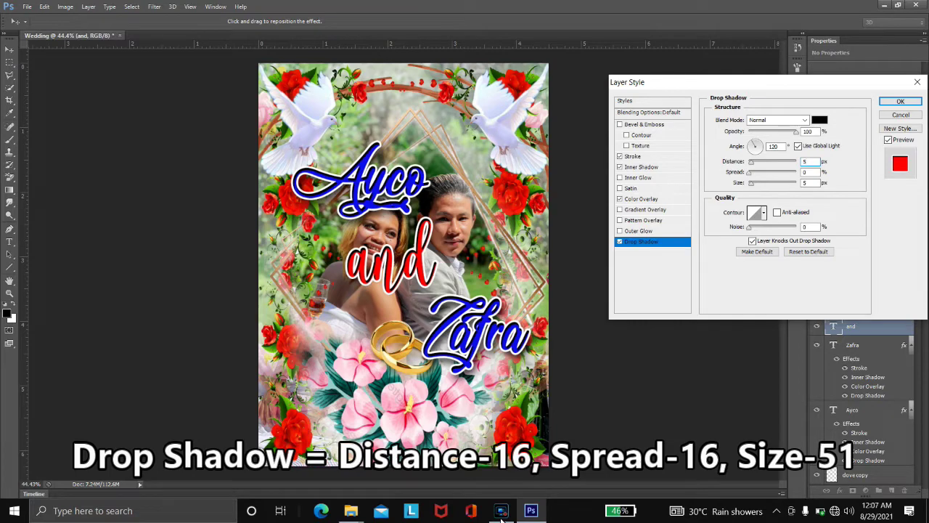
pyautogui.write('1')
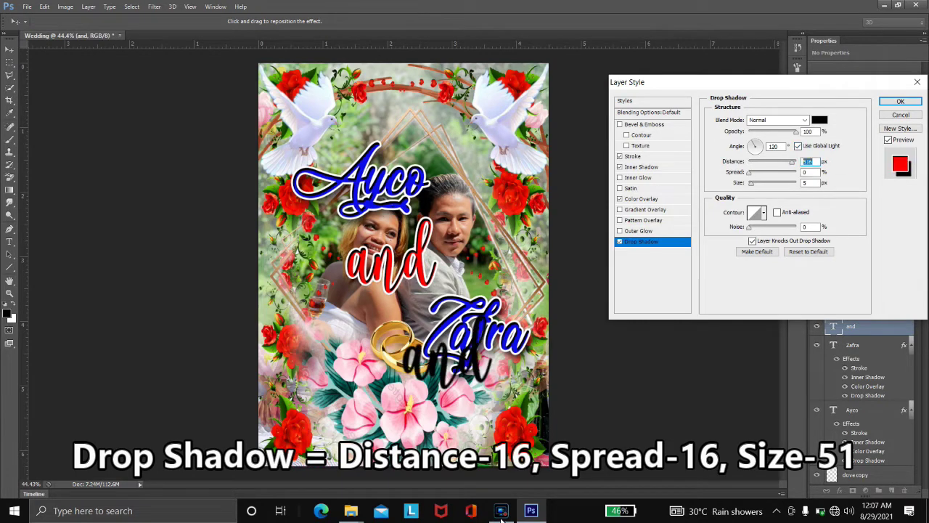
pyautogui.press('BackSpace')
pyautogui.write('6')
pyautogui.press('Tab')
pyautogui.write('16')
pyautogui.press('Tab')
pyautogui.write('51')
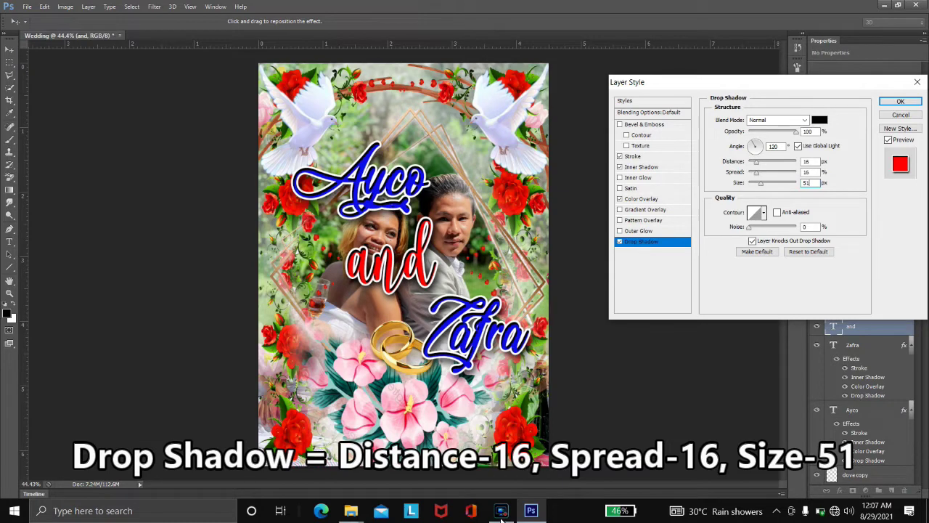
pyautogui.press('Return')
pyautogui.hotkey('ctrl', 't')
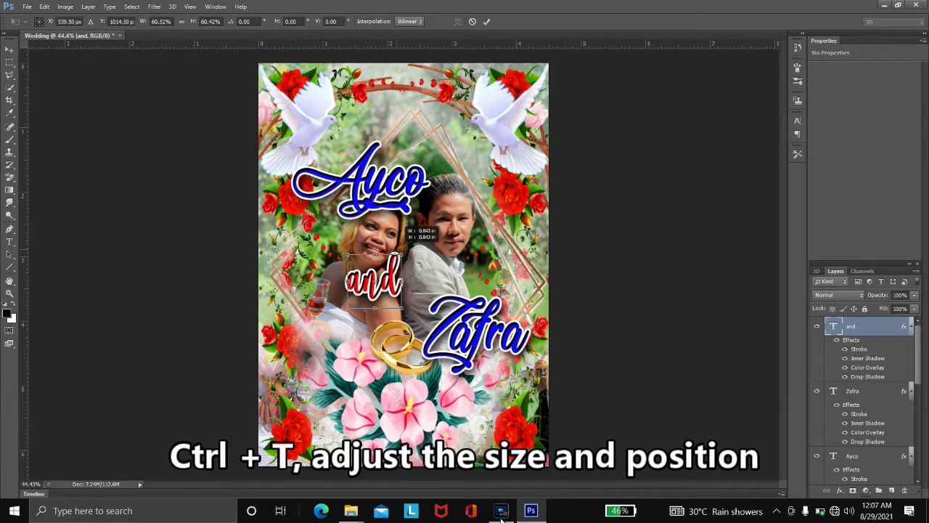
# - Apply the smaller size to 'and', shift it right, and nudge the lower name down and right
pyautogui.press('Return')
pyautogui.hotkey('shift', 'Right')
pyautogui.hotkey('shift', 'Right')
pyautogui.hotkey('shift', 'Right')
pyautogui.hotkey('shift', 'Right')
pyautogui.hotkey('shift', 'Right')
pyautogui.hotkey('shift', 'Right')
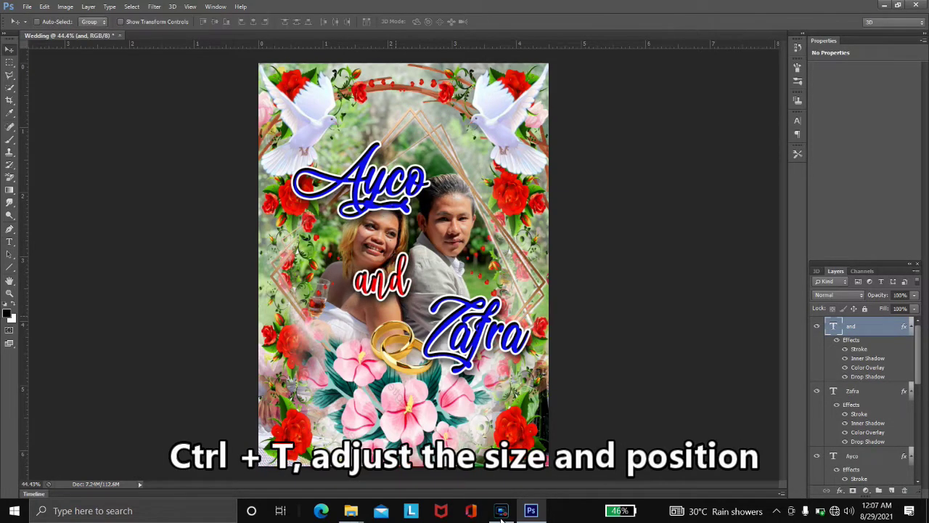
pyautogui.hotkey('shift', 'Right')
pyautogui.hotkey('shift', 'Right')
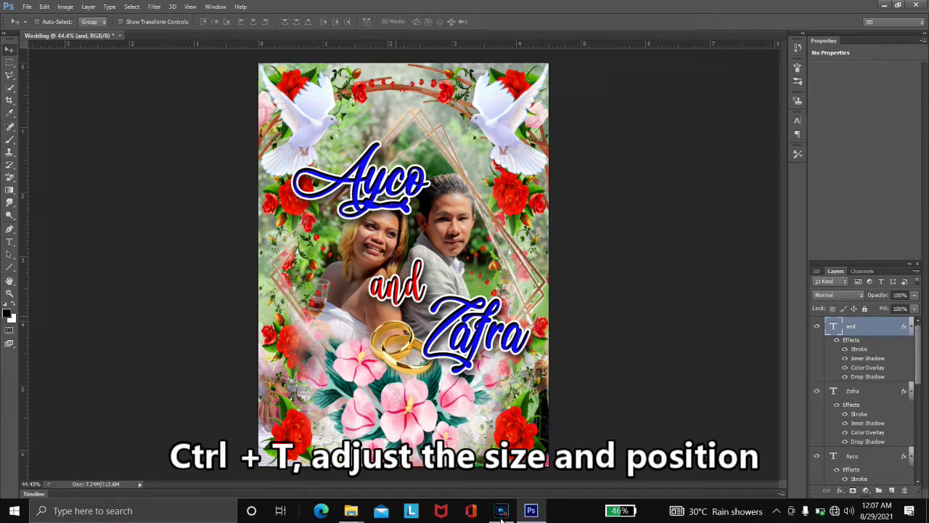
pyautogui.hotkey('alt', '[')
pyautogui.hotkey('shift', 'Down')
pyautogui.hotkey('shift', 'Down')
pyautogui.hotkey('shift', 'Down')
pyautogui.hotkey('shift', 'Down')
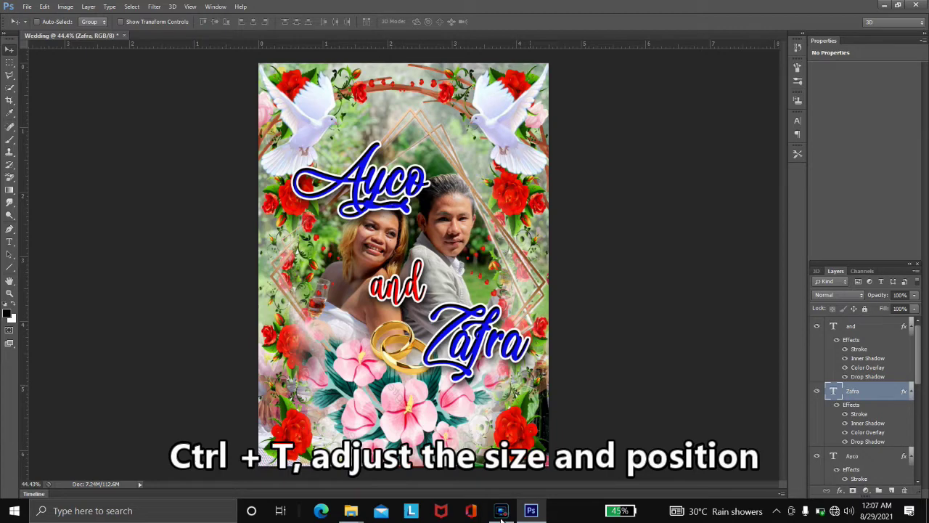
pyautogui.hotkey('ctrl', '-')
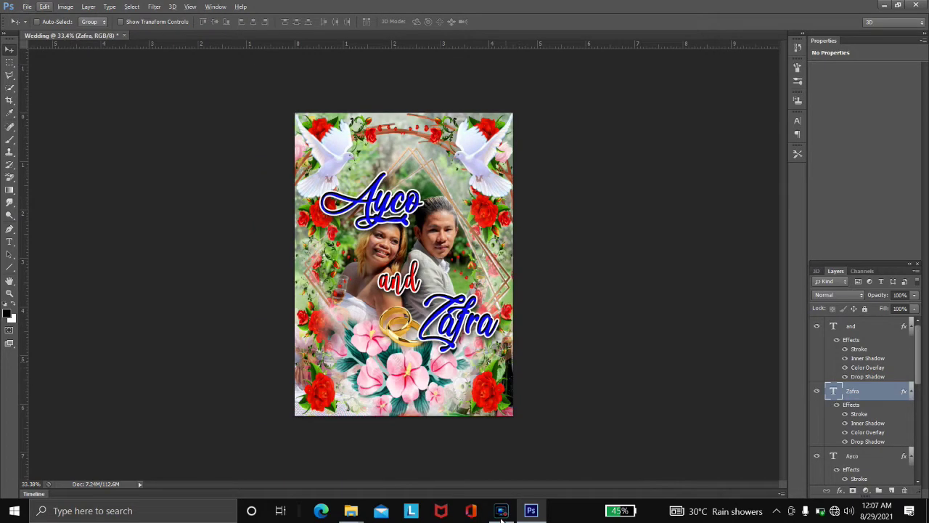
pyautogui.hotkey('alt', 'v')
pyautogui.press('Escape')
pyautogui.hotkey('shift', 'Down')
pyautogui.hotkey('shift', 'Down')
pyautogui.hotkey('shift', 'Right')
pyautogui.hotkey('shift', 'Right')
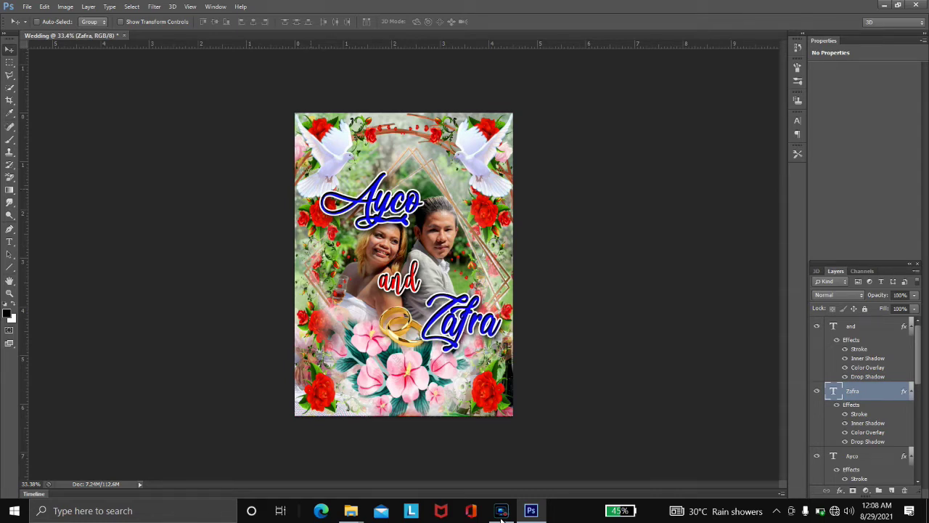
# - Nudge the upper name left, move the gold rings lower and left, and start the guest's name line
pyautogui.hotkey('alt', '[')
pyautogui.hotkey('shift', 'Left')
pyautogui.hotkey('shift', 'Left')
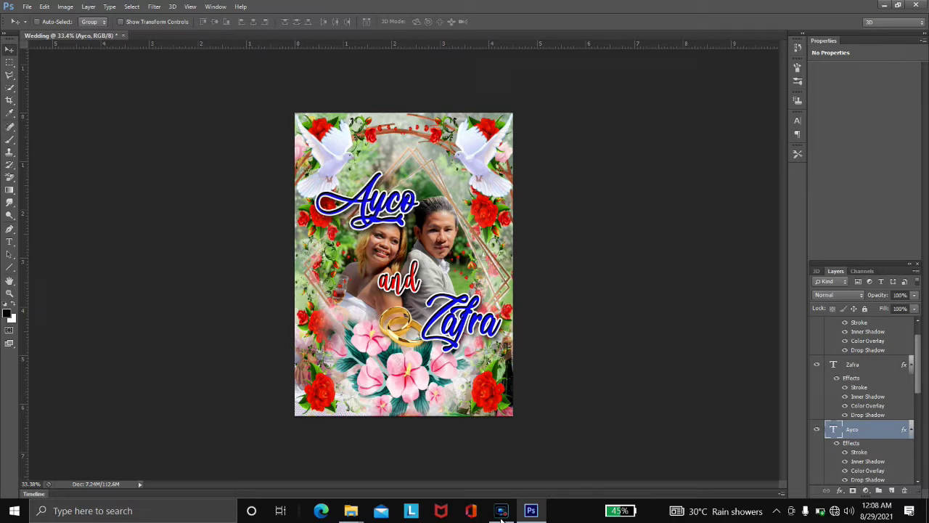
pyautogui.hotkey('alt', '[')
pyautogui.hotkey('alt', '[')
pyautogui.hotkey('alt', '[')
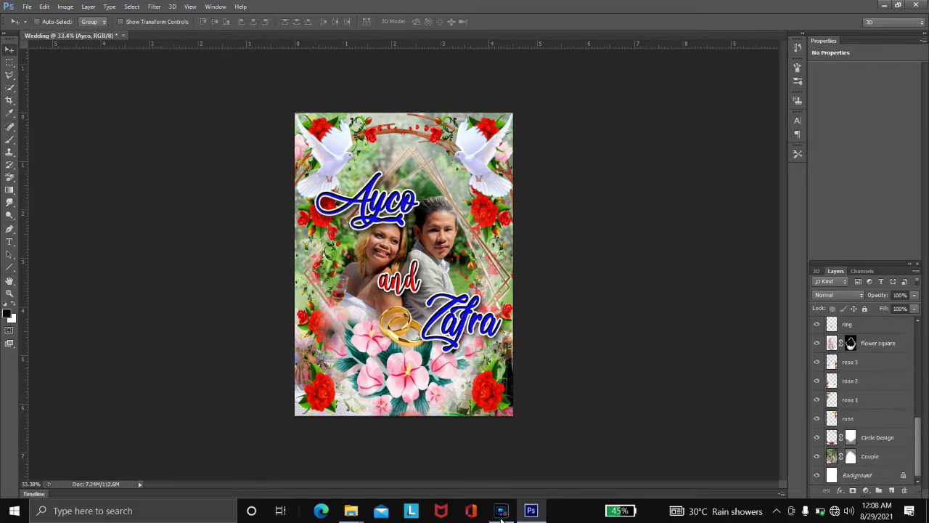
pyautogui.hotkey('alt', '[')
pyautogui.hotkey('alt', '[')
pyautogui.hotkey('alt', '[')
pyautogui.hotkey('alt', '[')
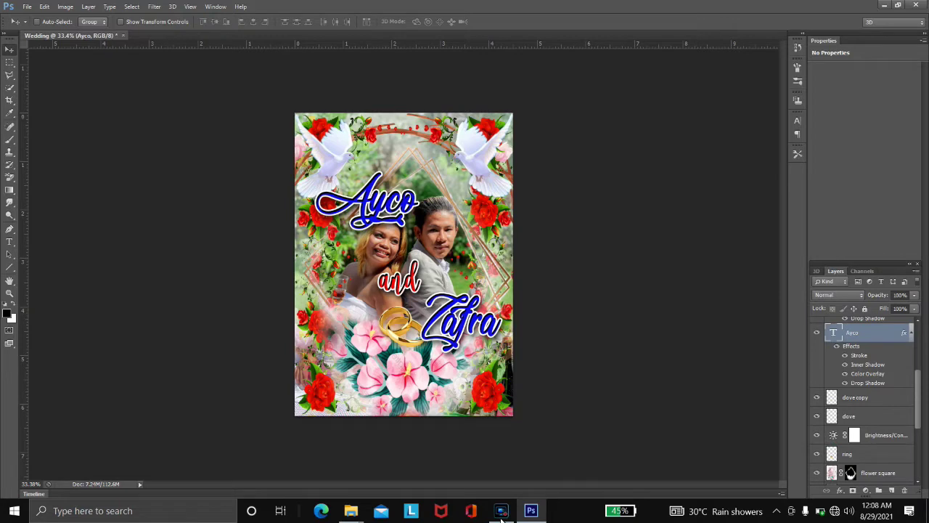
pyautogui.hotkey('shift', 'Down')
pyautogui.hotkey('shift', 'Down')
pyautogui.hotkey('shift', 'Down')
pyautogui.hotkey('shift', 'Down')
pyautogui.hotkey('shift', 'Down')
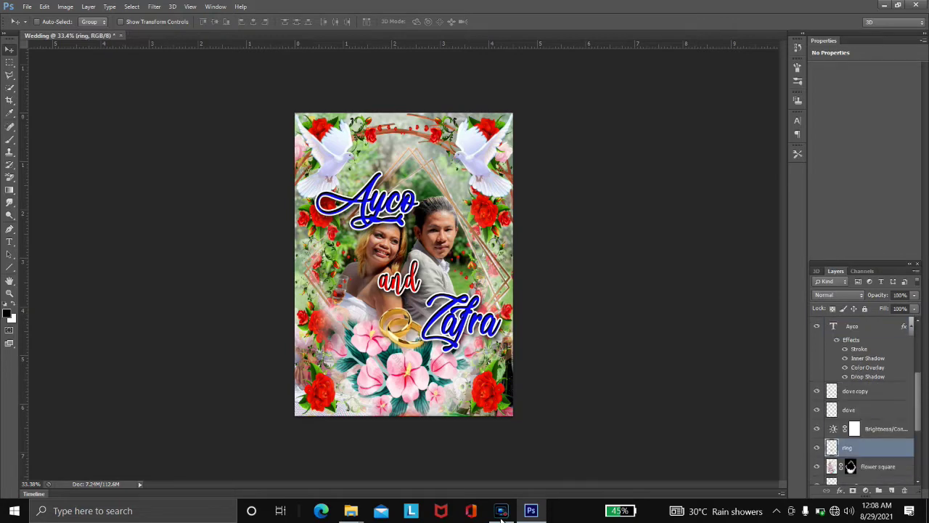
pyautogui.hotkey('shift', 'Left')
pyautogui.press('Left')
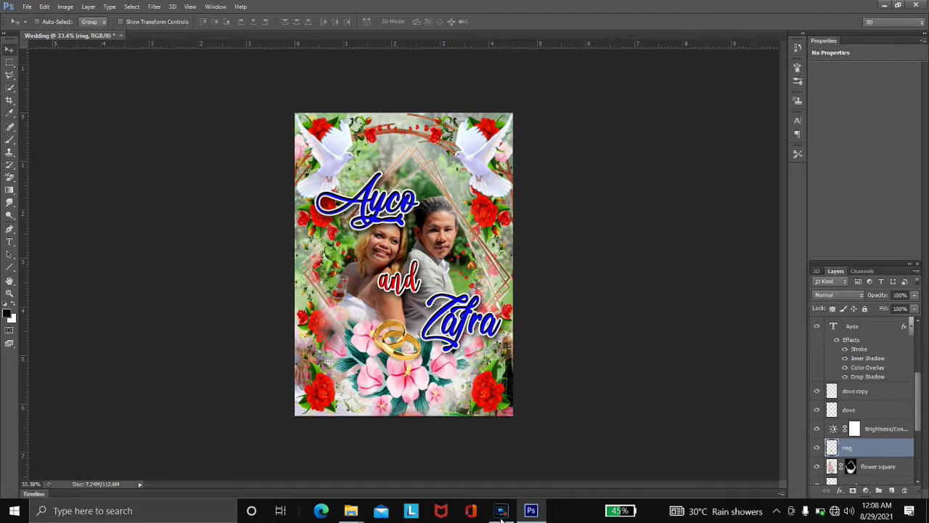
pyautogui.write('tMr.')
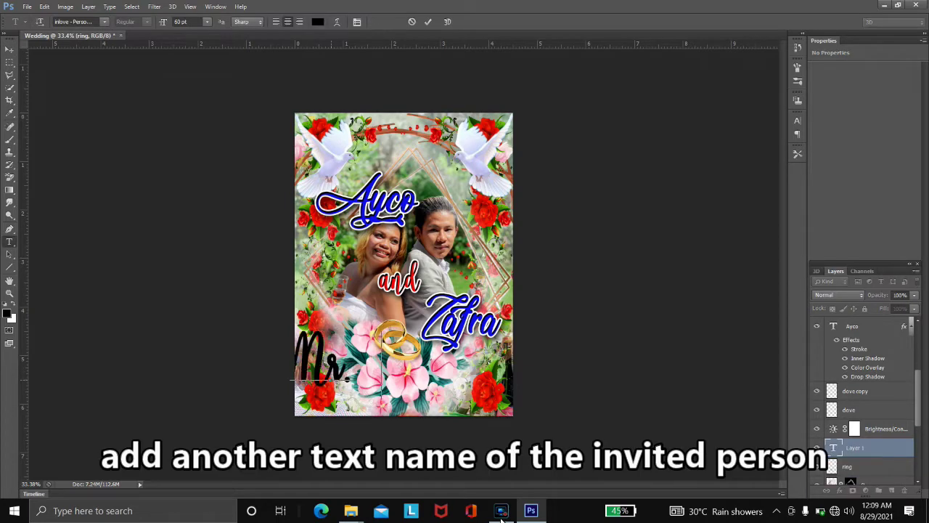
# - Set the guest's full name in the Vivaldi font
pyautogui.hotkey('ctrl', 'a')
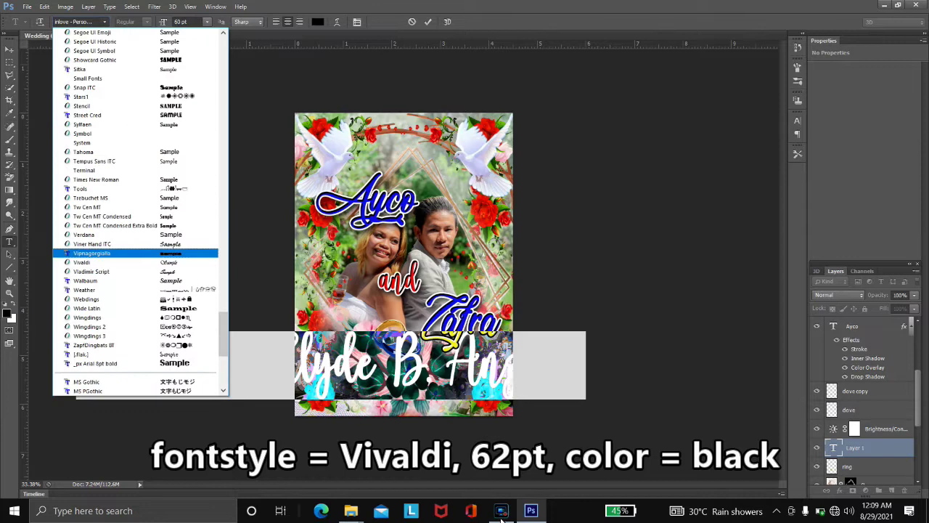
pyautogui.write('Vivaldi')
pyautogui.press('Return')
pyautogui.hotkey('ctrl', 'Return')
# - Scale the name down to fit along the invitation's bottom edge
pyautogui.hotkey('ctrl', 't')
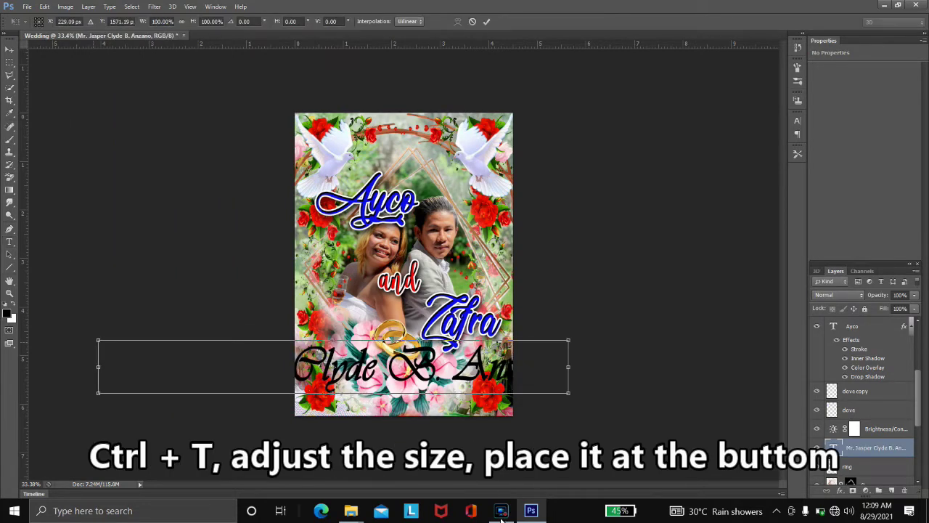
pyautogui.moveTo(569, 363); pyautogui.dragTo(494, 376)
pyautogui.moveTo(297, 373); pyautogui.dragTo(318, 376)
pyautogui.hotkey('ctrl', '+')
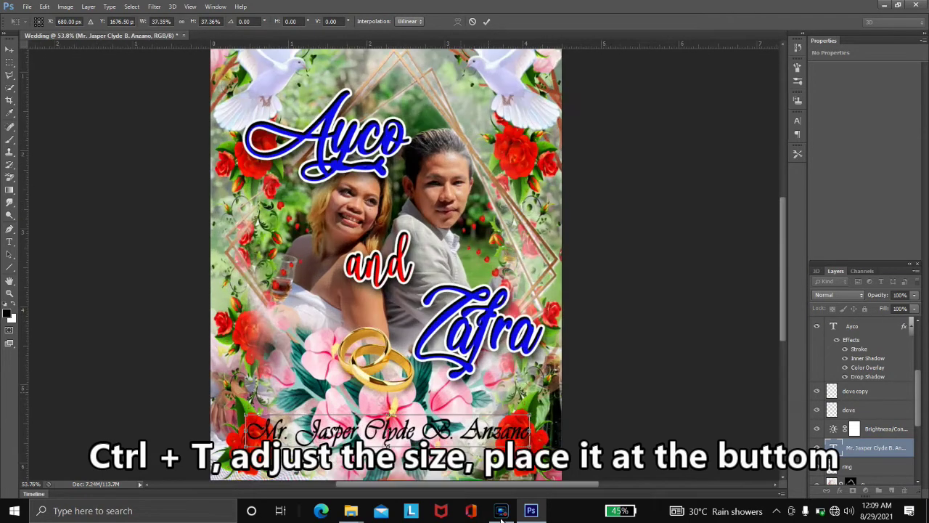
pyautogui.hotkey('alt', 'space')
pyautogui.press('Escape')
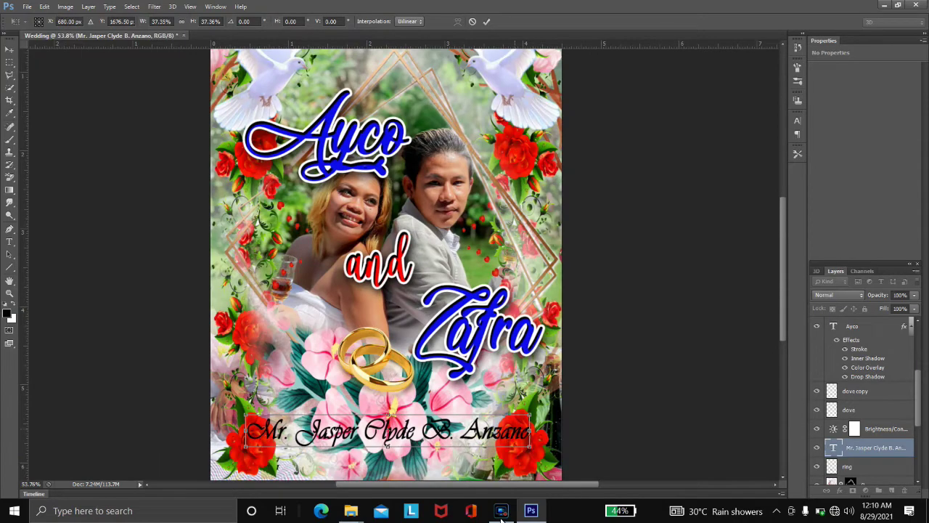
pyautogui.press('Escape')
pyautogui.hotkey('ctrl', '-')
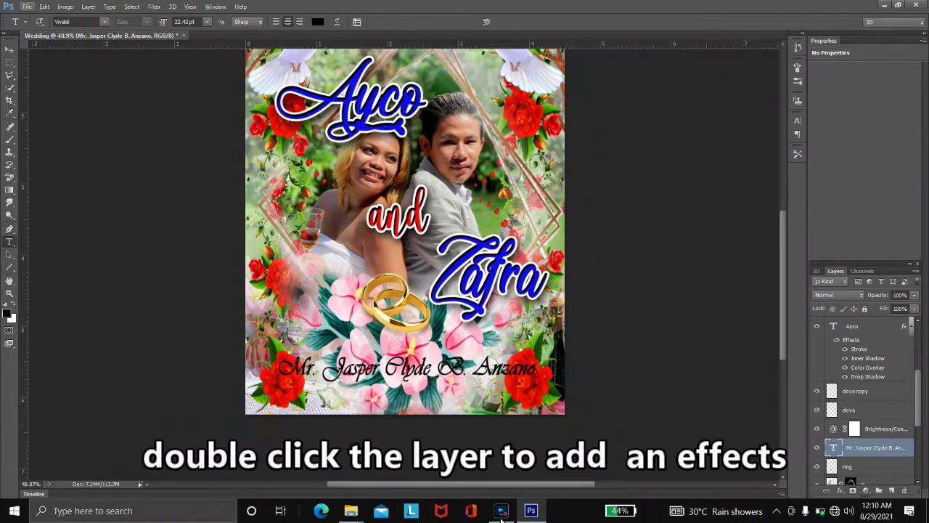
# - Move the Brightness/Contrast adjustment layer below the flower square layer
pyautogui.doubleClick(896, 447)
pyautogui.press('Escape')
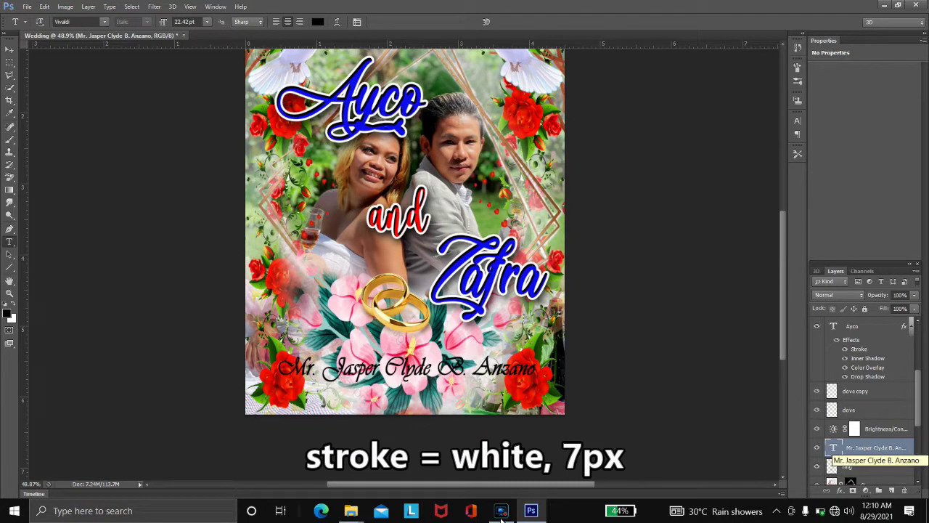
pyautogui.click(854, 429)
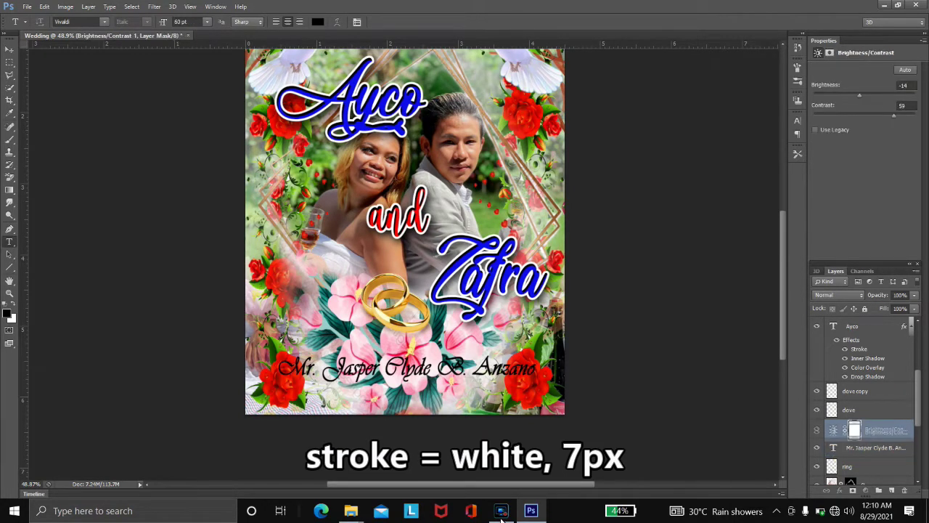
pyautogui.scroll(-2, 864, 399)
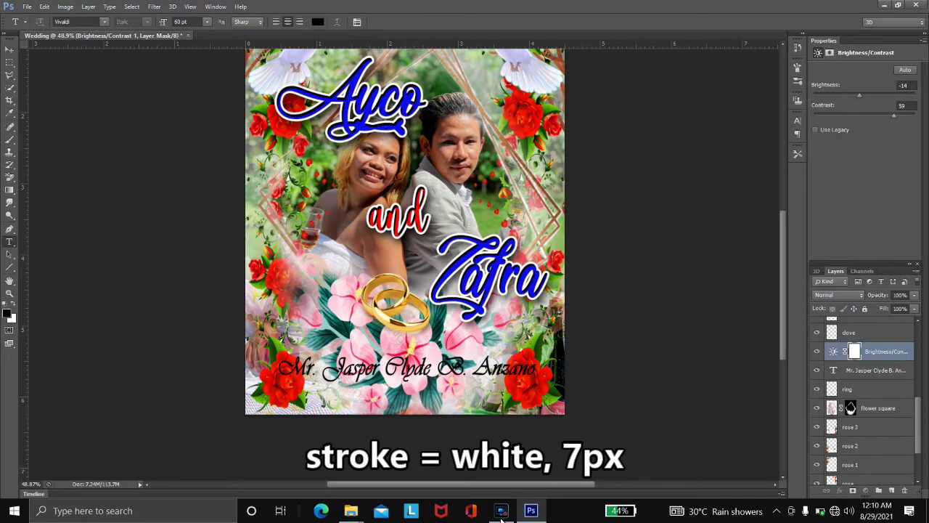
pyautogui.hotkey('ctrl', '[')
pyautogui.hotkey('ctrl', '[')
pyautogui.hotkey('ctrl', '[')
pyautogui.scroll(2, 863, 399)
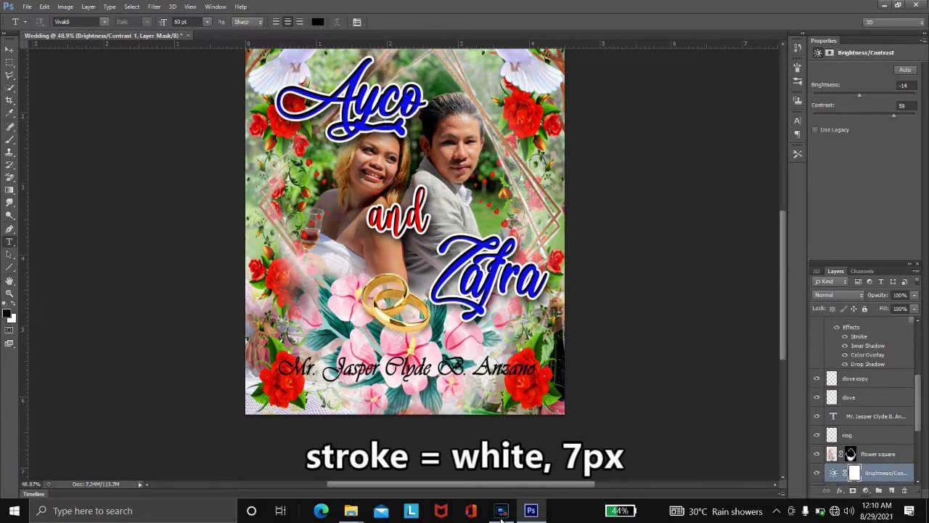
pyautogui.click(876, 416)
# - Give the name text a white 7 px stroke and a 15/15/68 drop shadow
pyautogui.doubleClick(897, 416)
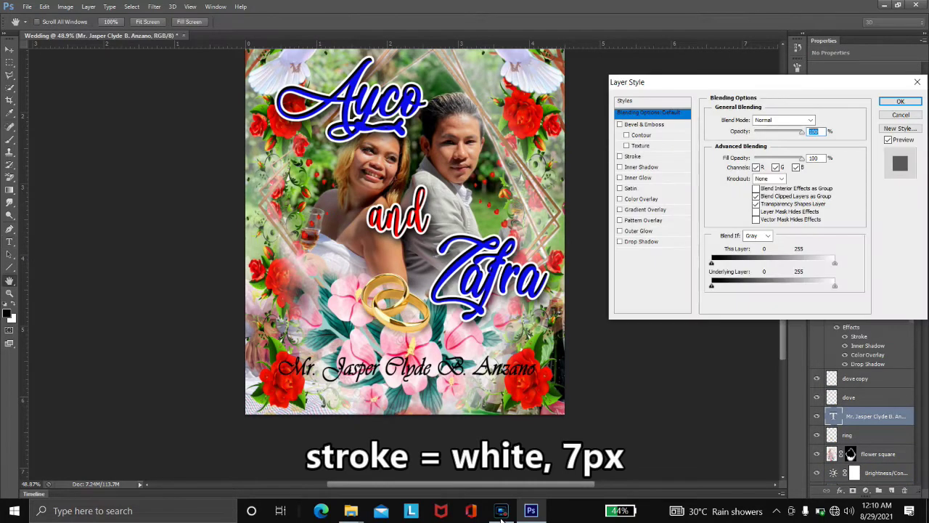
pyautogui.click(637, 156)
pyautogui.click(732, 185)
pyautogui.click(628, 88)
pyautogui.click(848, 85)
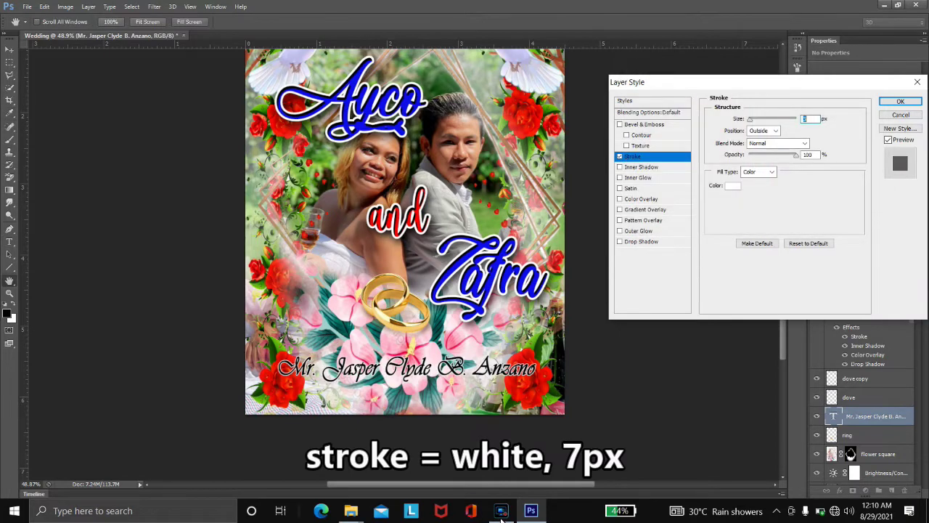
pyautogui.write('7')
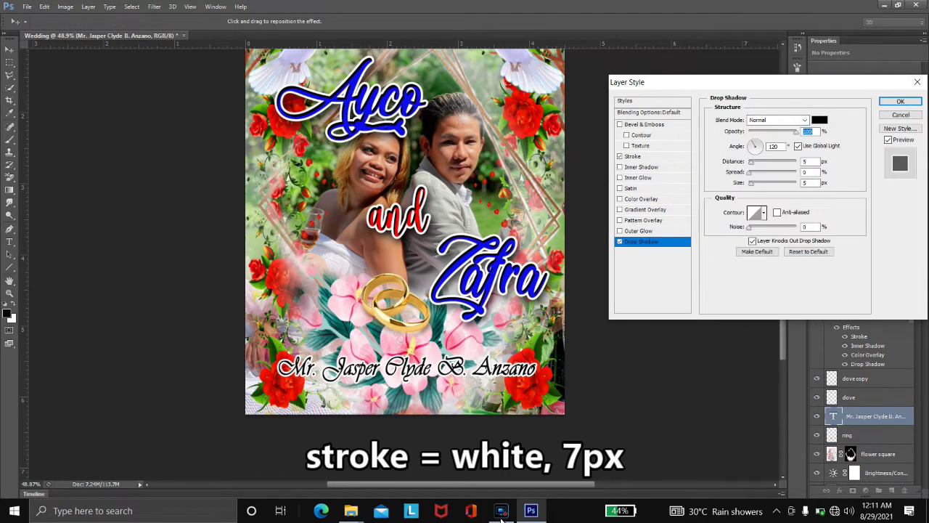
pyautogui.press('Tab')
pyautogui.press('Tab')
pyautogui.write('15')
pyautogui.press('Tab')
pyautogui.write('15')
pyautogui.press('Tab')
pyautogui.write('68')
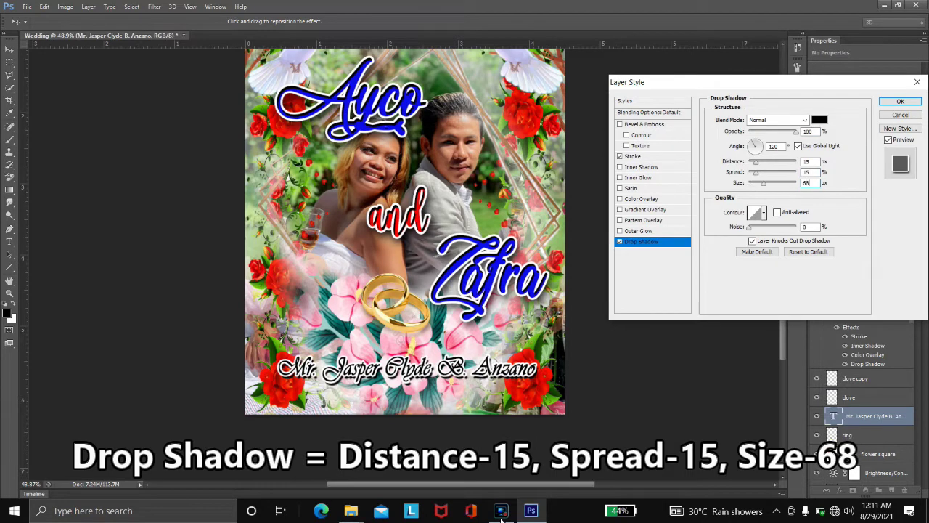
pyautogui.press('Return')
pyautogui.press('u')
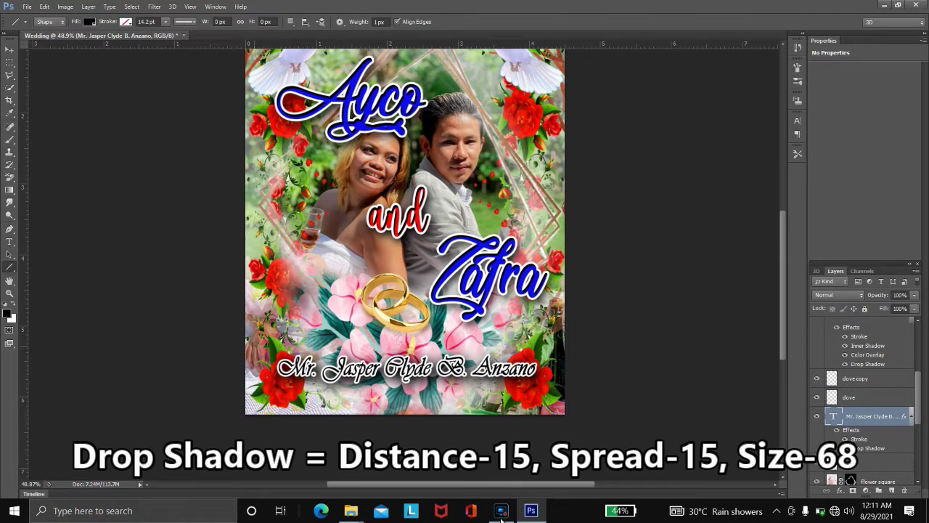
# - Draw a straight line under the name, 5 px high and 1026 px wide
pyautogui.moveTo(280, 380); pyautogui.dragTo(543, 381)
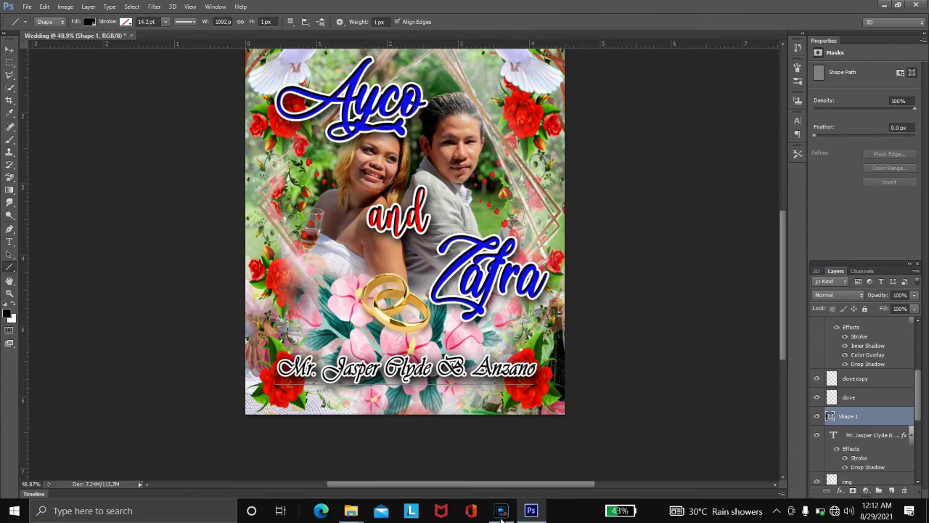
pyautogui.click(266, 21)
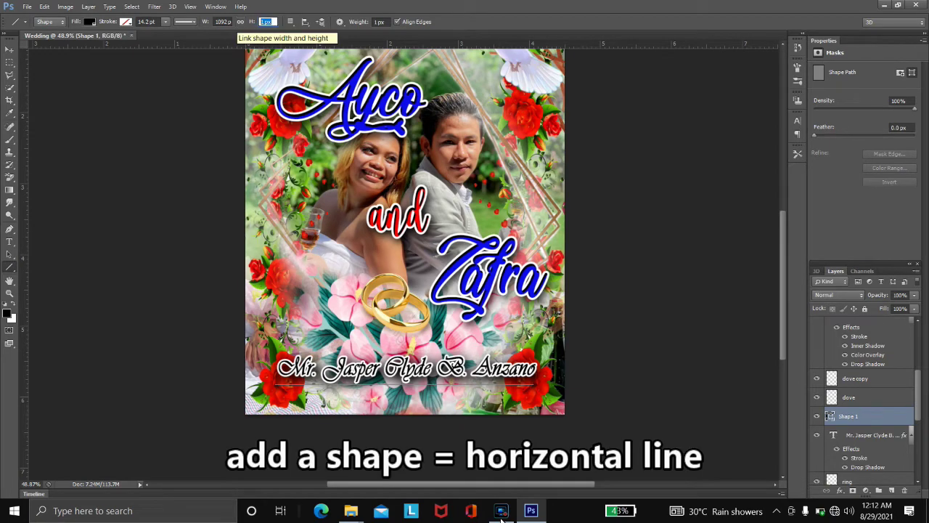
pyautogui.write('5')
pyautogui.press('Tab')
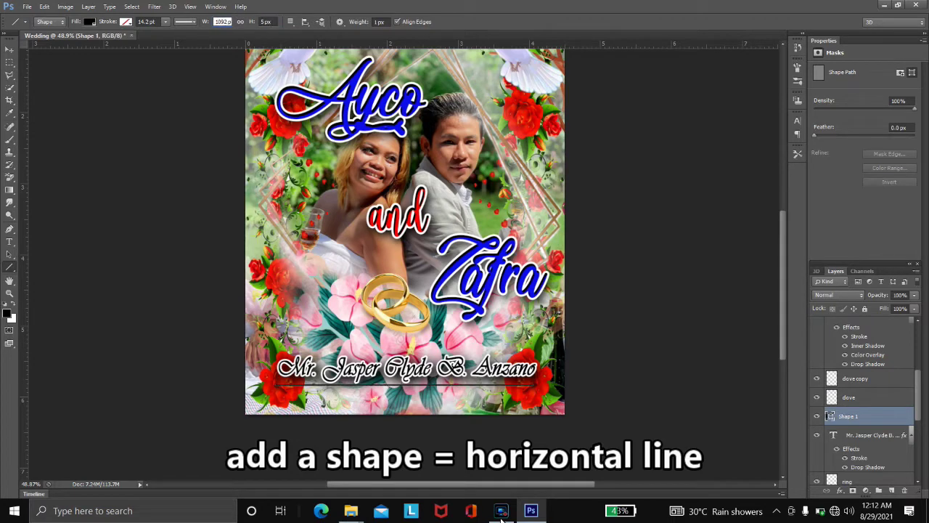
pyautogui.write('1px')
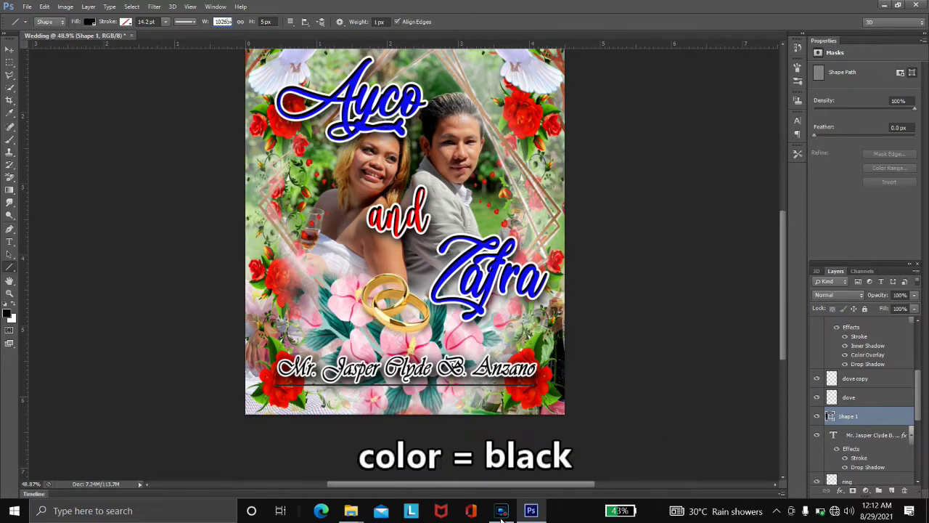
pyautogui.press('Return')
# - Rename the line's layer to 'horizontal line'
pyautogui.write('HORIZONTAL LINE')
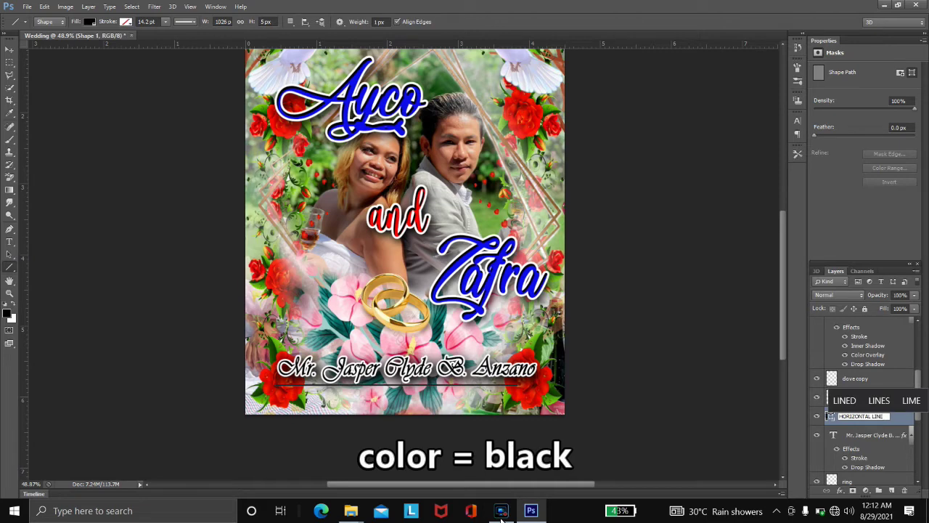
pyautogui.hotkey('ctrl', 'a')
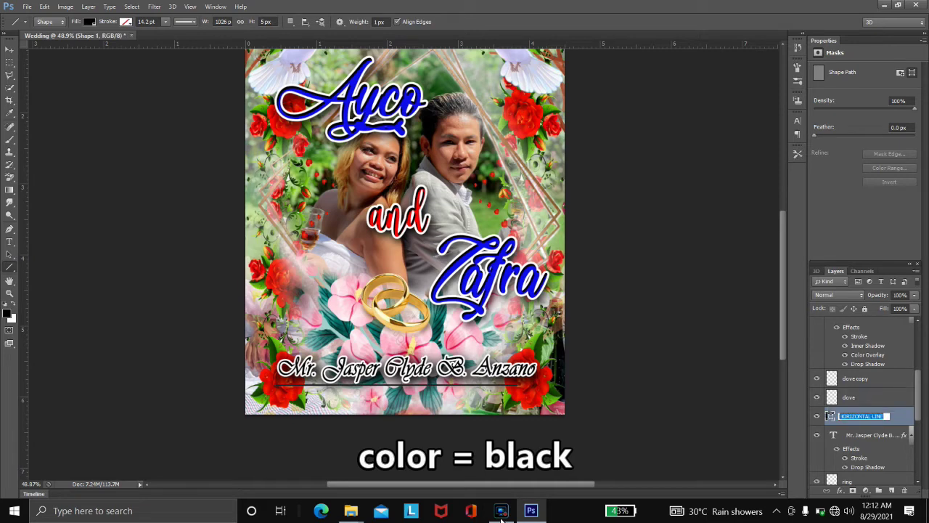
pyautogui.write('horizontal')
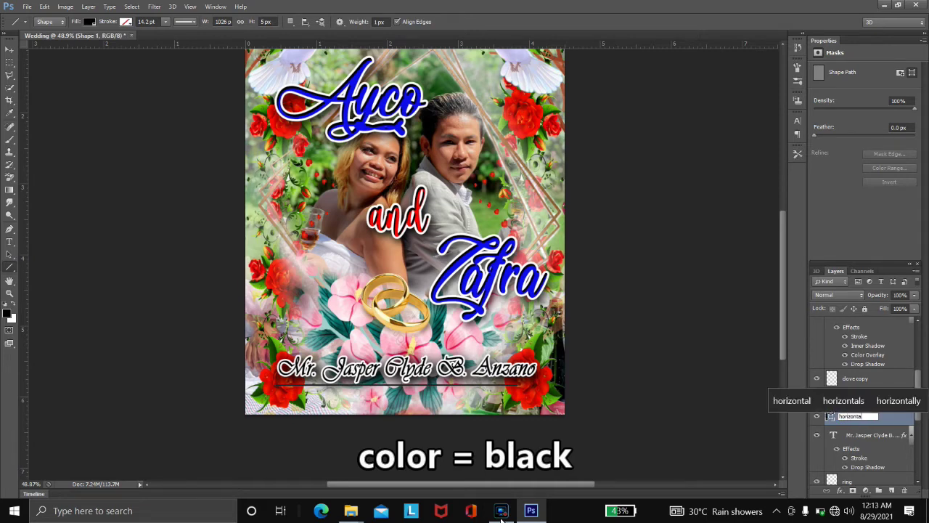
pyautogui.write(' line')
pyautogui.press('Return')
pyautogui.hotkey('alt', '[')
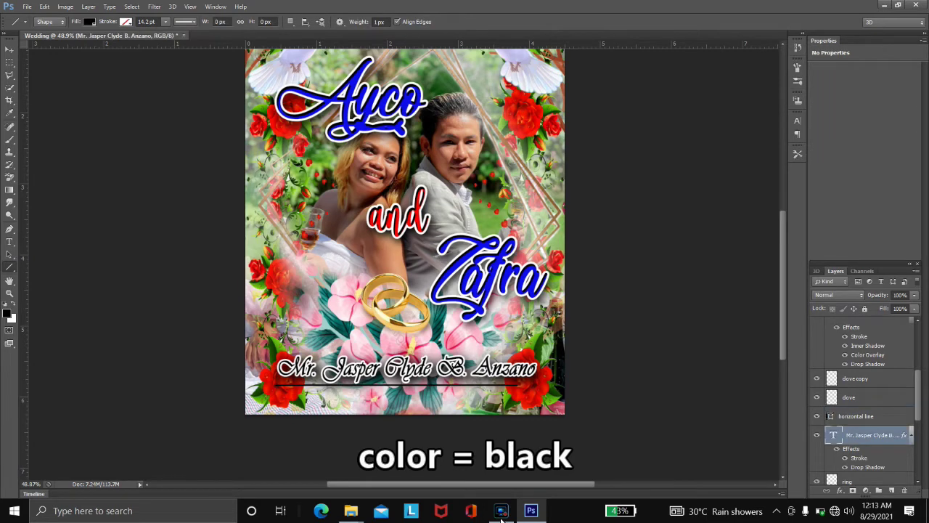
# - Free-transform the horizontal line, extending its right end and pulling the left end slightly inward
pyautogui.hotkey('alt', ']')
pyautogui.press('v')
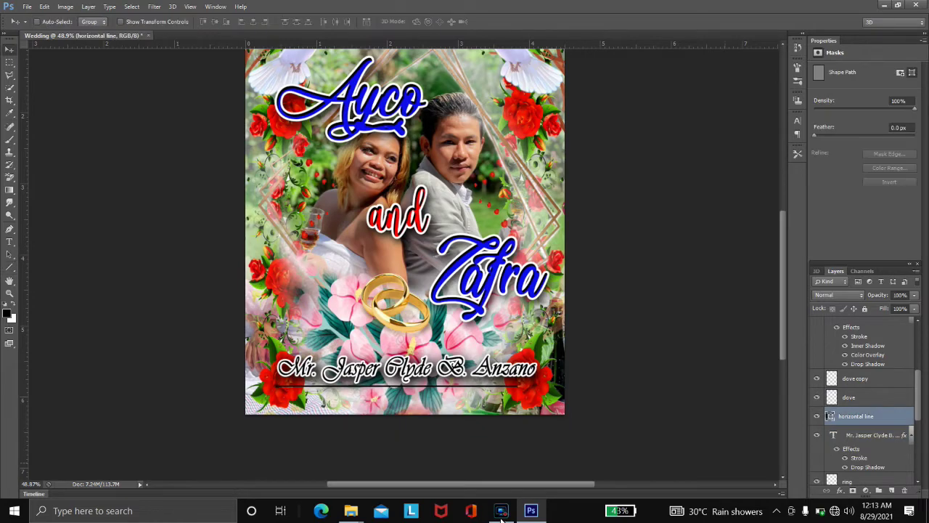
pyautogui.hotkey('ctrl', '+')
pyautogui.hotkey('ctrl', '+')
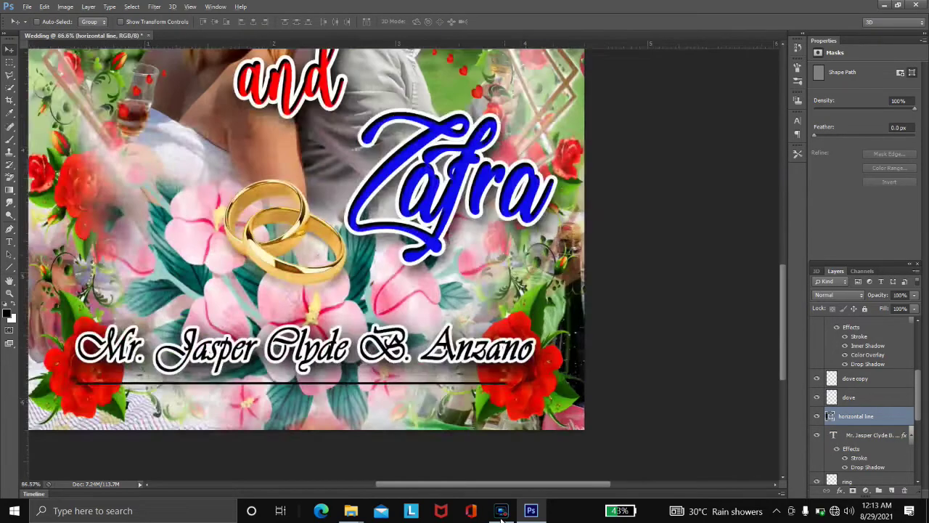
pyautogui.hotkey('ctrl', 't')
pyautogui.hotkey('ctrl', '+')
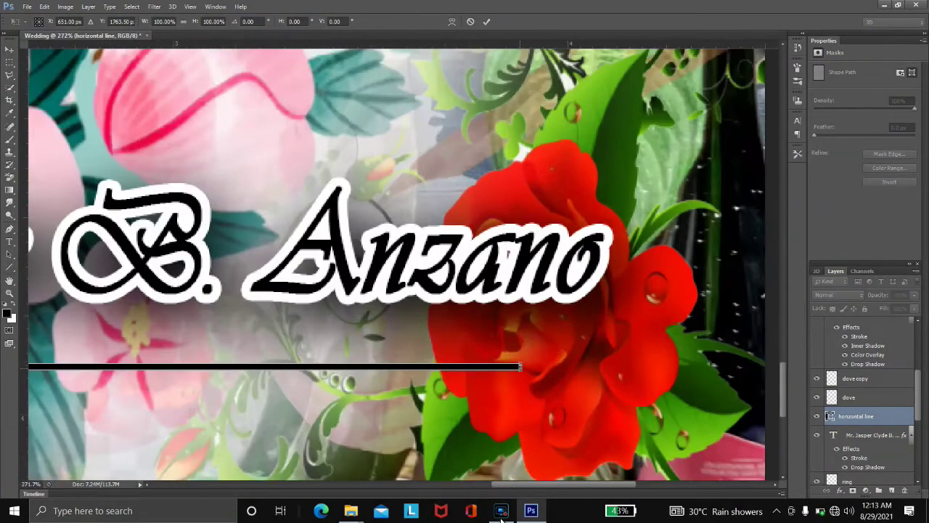
pyautogui.scroll(3, 520, 366)
pyautogui.moveTo(519, 366); pyautogui.dragTo(658, 367)
pyautogui.hscroll(-5, 404, 265)
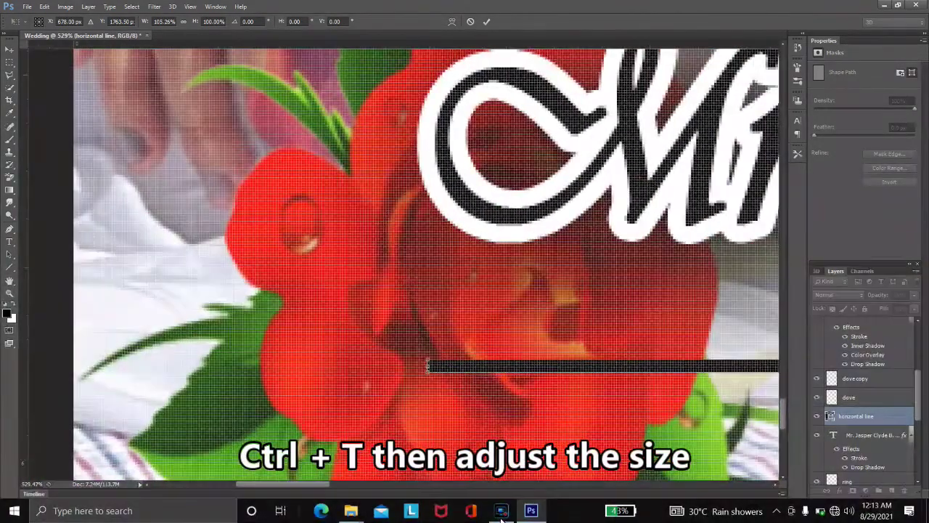
pyautogui.moveTo(427, 367); pyautogui.dragTo(448, 366)
pyautogui.hotkey('ctrl', '0')
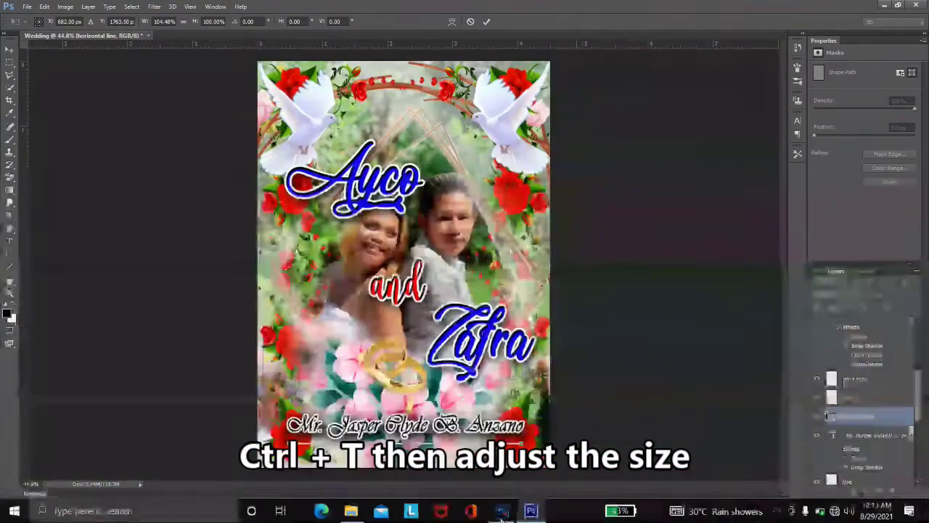
pyautogui.press('Return')
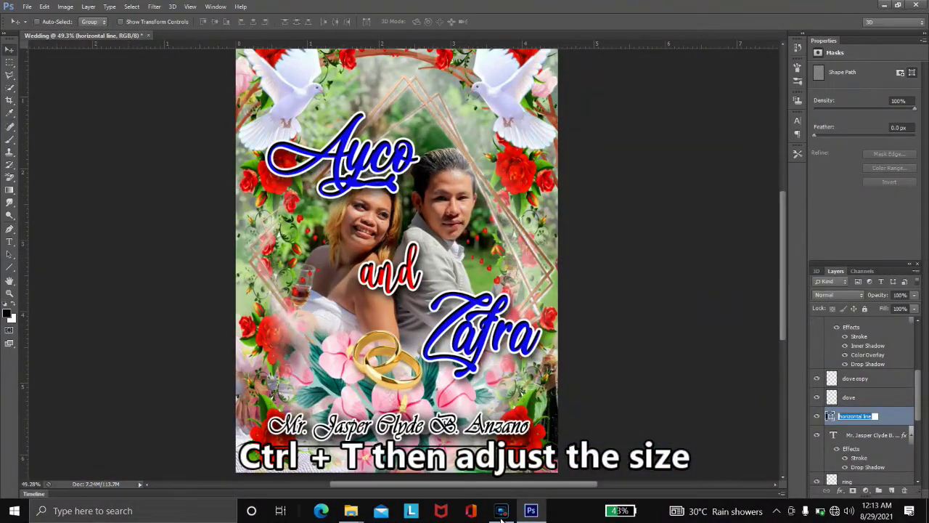
# - Give the horizontal line a white 6 px stroke
pyautogui.doubleClick(889, 416)
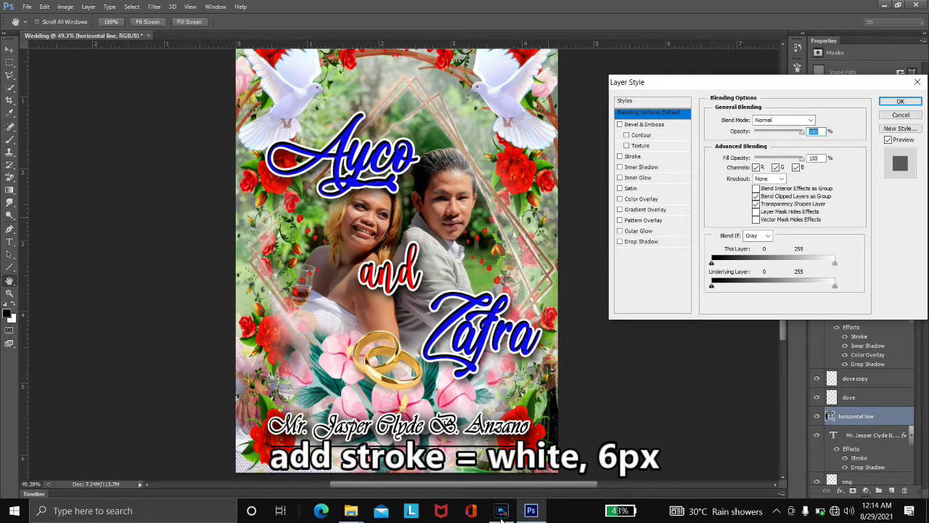
pyautogui.click(632, 156)
pyautogui.click(731, 185)
pyautogui.click(847, 91)
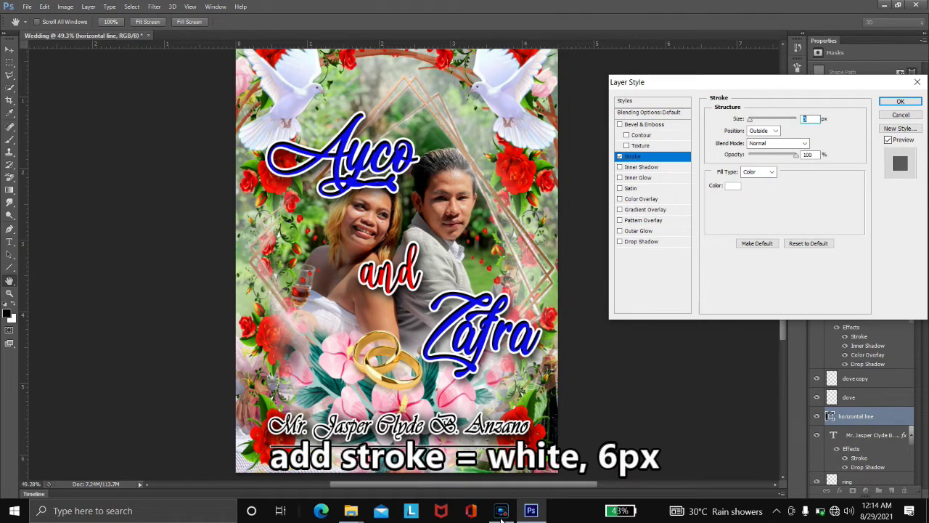
pyautogui.write('6')
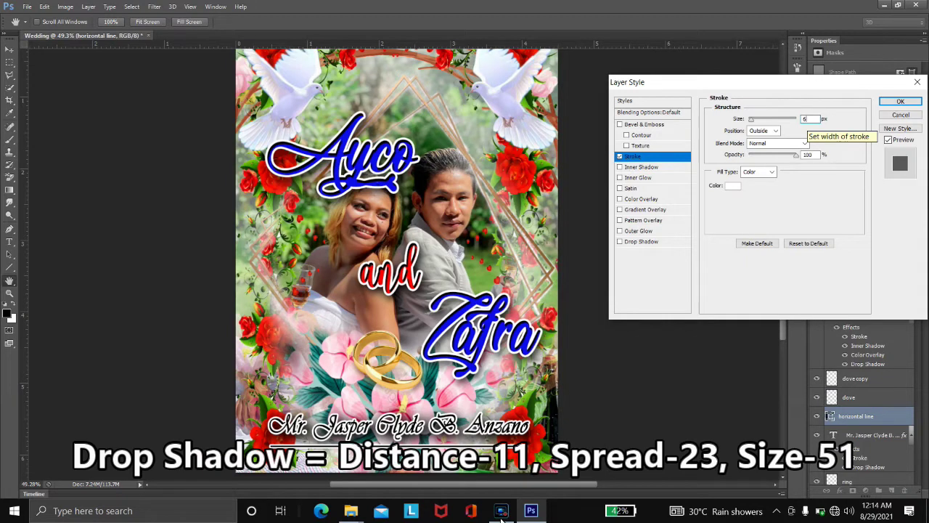
# - Add a Normal 100% drop shadow with distance 15, spread 15, size 68
pyautogui.click(776, 120)
pyautogui.click(770, 120)
pyautogui.press('Tab')
pyautogui.write('100')
pyautogui.press('Tab')
pyautogui.write('15')
pyautogui.press('Tab')
pyautogui.write('15')
pyautogui.press('Tab')
pyautogui.write('68')
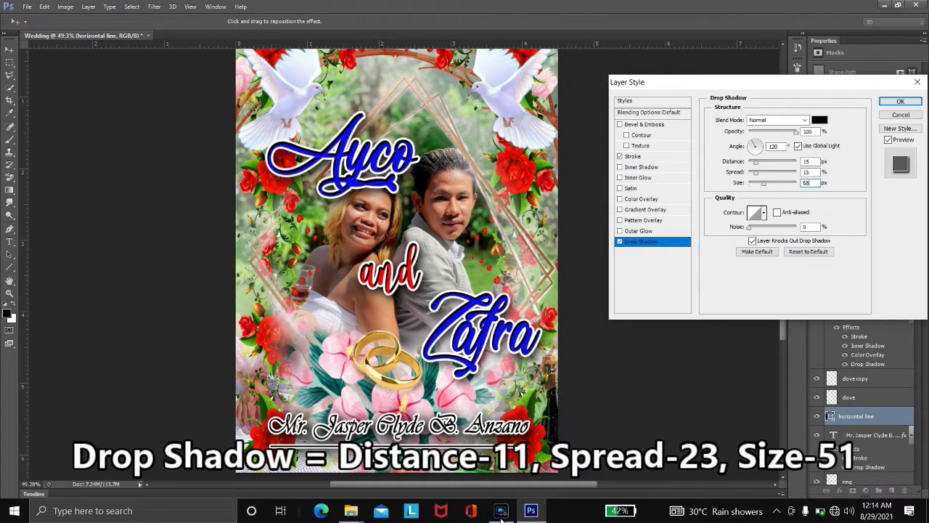
pyautogui.press('Return')
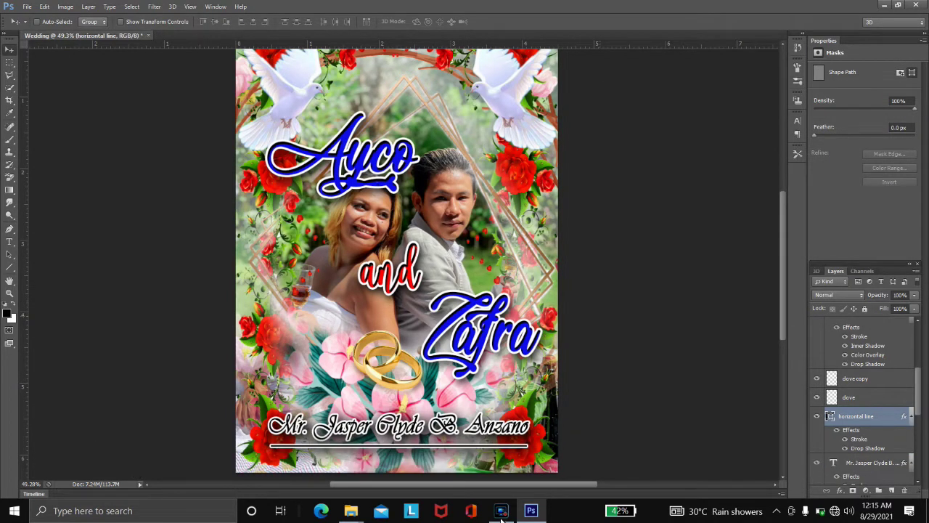
# - Add the text 'You are cordially invited!' near the bottom of the poster
pyautogui.press('t')
pyautogui.click(247, 445)
pyautogui.write('You are cordially invited!')
pyautogui.hotkey('ctrl', 'Return')
pyautogui.hotkey('ctrl', '0')
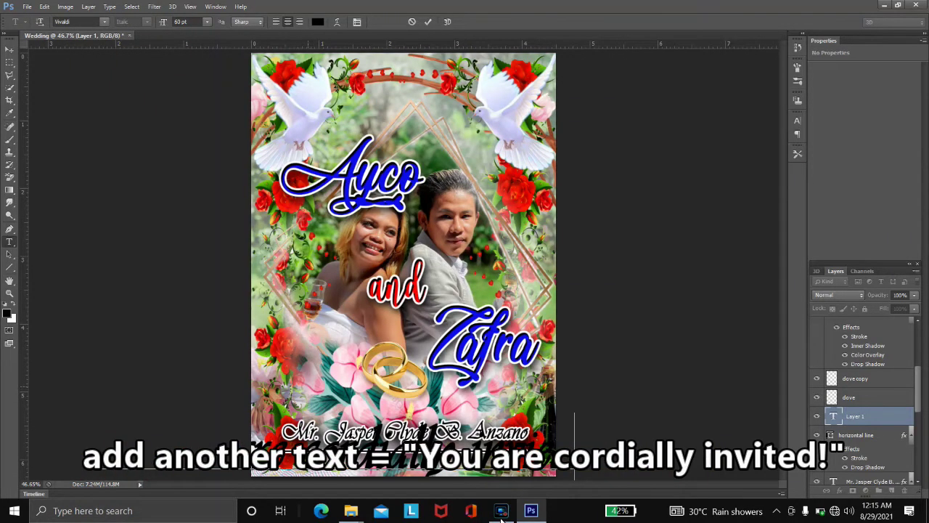
# - Set the invitation line in the a Antara Distance font
pyautogui.hotkey('ctrl', 'a')
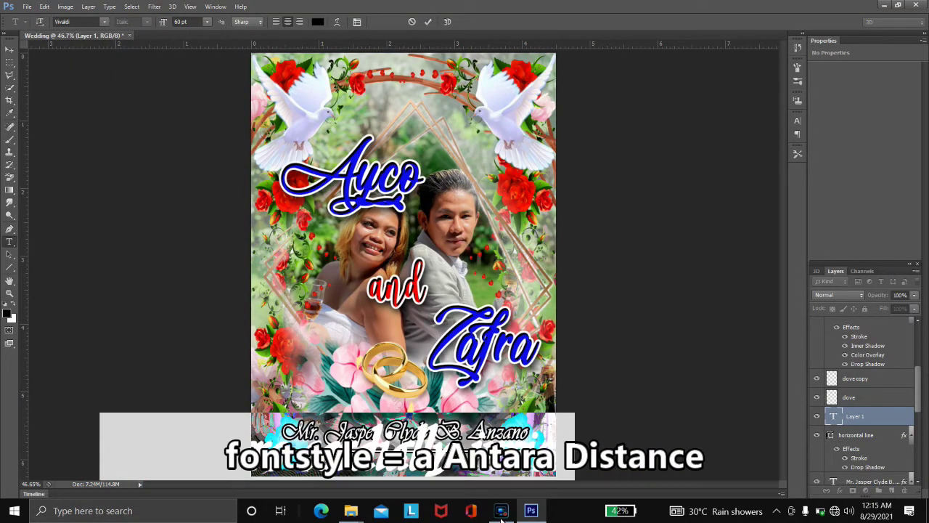
pyautogui.hotkey('alt', 'Down')
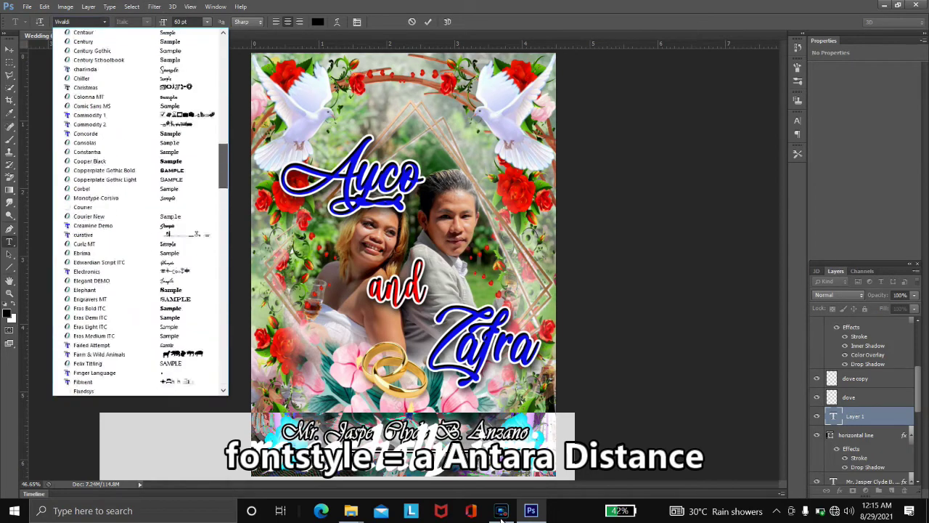
pyautogui.press('Up')
pyautogui.press('Up')
pyautogui.press('Up')
pyautogui.press('Up')
pyautogui.press('Up')
pyautogui.press('Up')
pyautogui.press('Return')
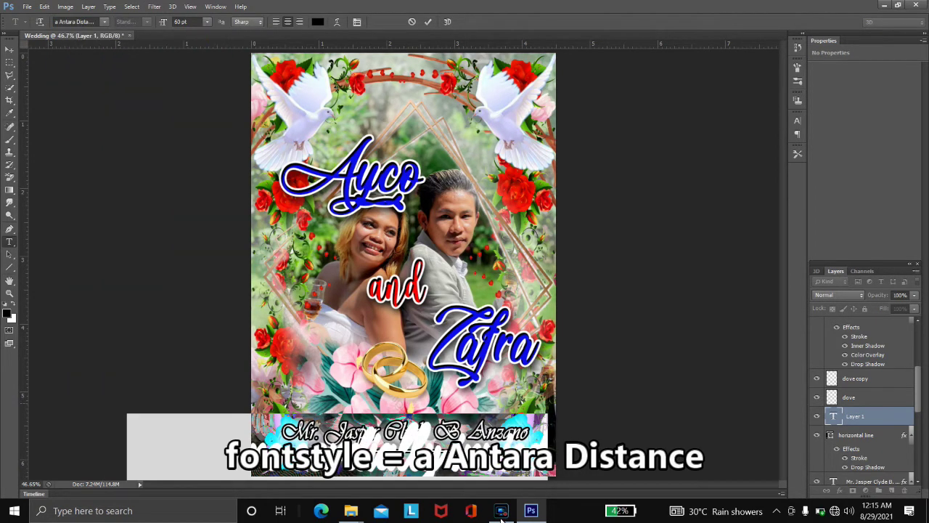
pyautogui.hotkey('ctrl', 'Return')
# - Move the invitation text to the bottom centre beneath the line
pyautogui.hotkey('ctrl', 't')
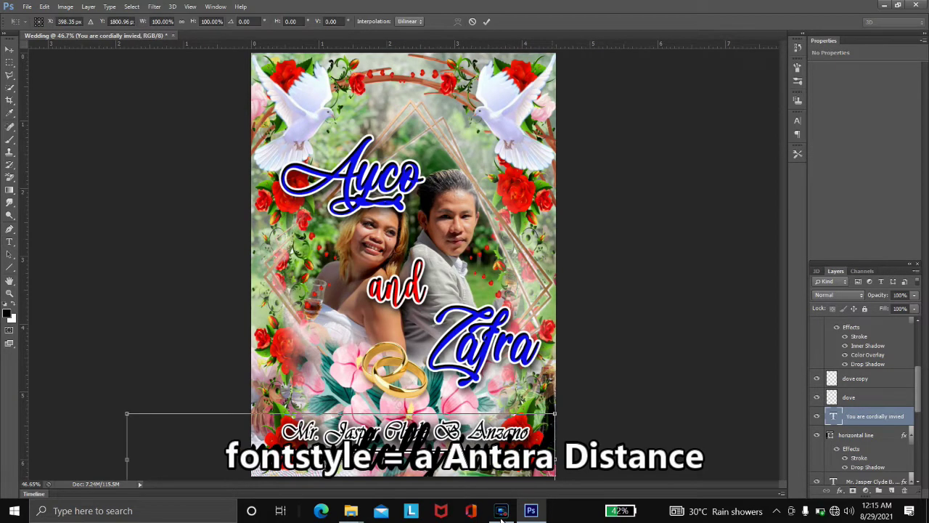
pyautogui.hotkey('ctrl', '-')
pyautogui.moveTo(332, 429); pyautogui.dragTo(405, 429)
pyautogui.hotkey('ctrl', '+')
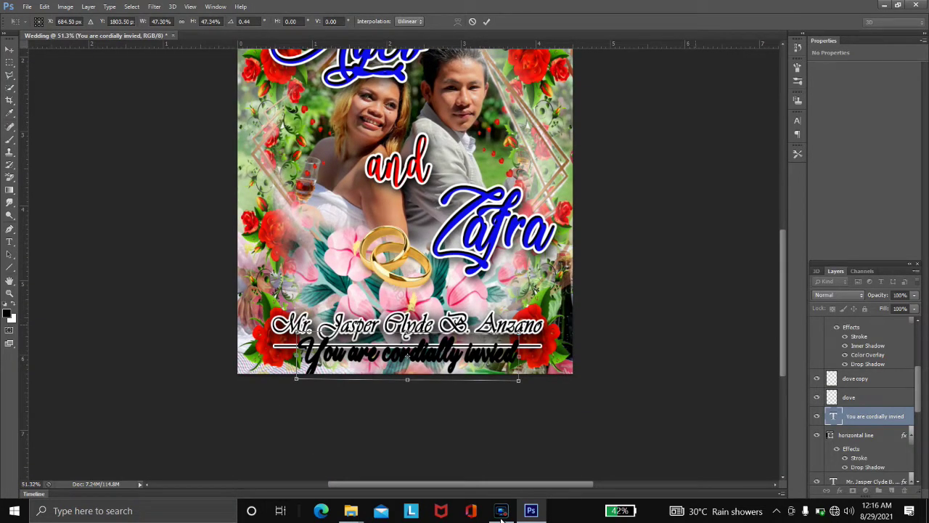
# - Commit the text's new size, then set its colour overlay to yellow ffff00 and apply
pyautogui.press('Return')
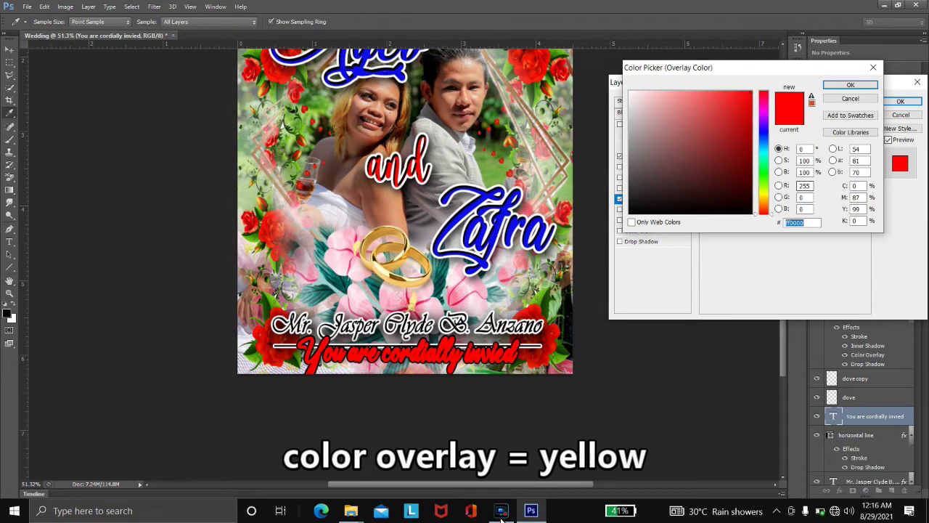
pyautogui.write('ffff00')
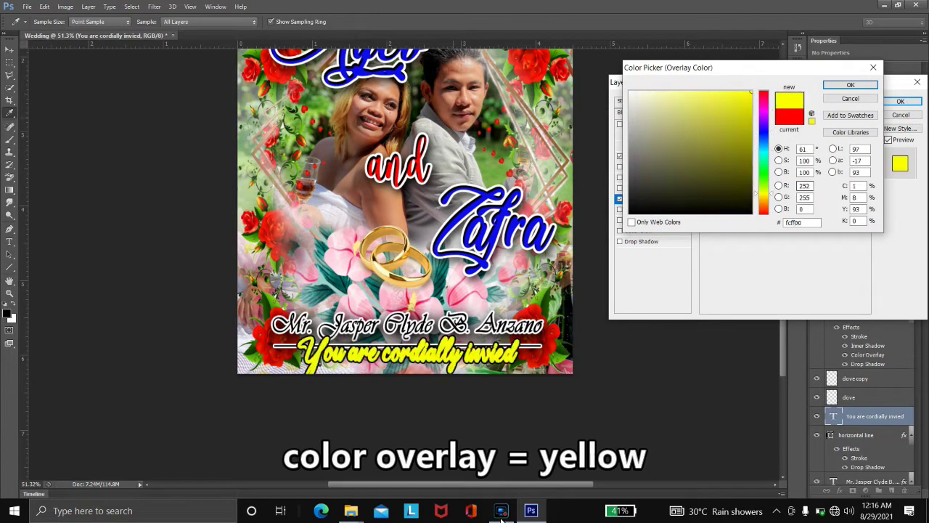
pyautogui.press('Return')
pyautogui.press('Return')
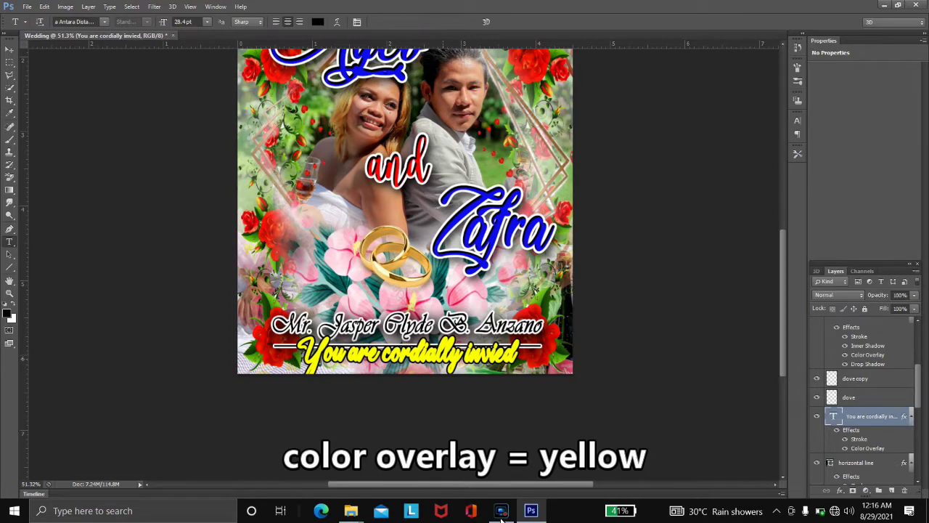
pyautogui.press('Return')
# - Set the invitation line's character scales to 126% vertical and 108% horizontal
pyautogui.hotkey('ctrl', 't')
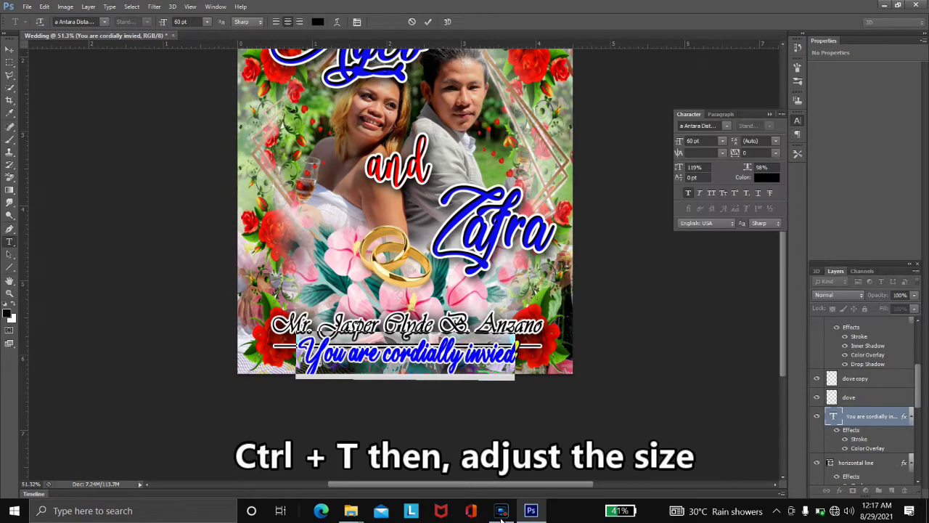
pyautogui.write('126')
pyautogui.press('Tab')
pyautogui.write('108')
pyautogui.press('Return')
pyautogui.hotkey('ctrl', 'Return')
# - Shrink the invitation line to about 63% and move it under the names
pyautogui.hotkey('ctrl', 't')
pyautogui.moveTo(531, 329); pyautogui.dragTo(441, 347)
pyautogui.moveTo(363, 362); pyautogui.dragTo(455, 353)
pyautogui.hotkey('ctrl', '1')
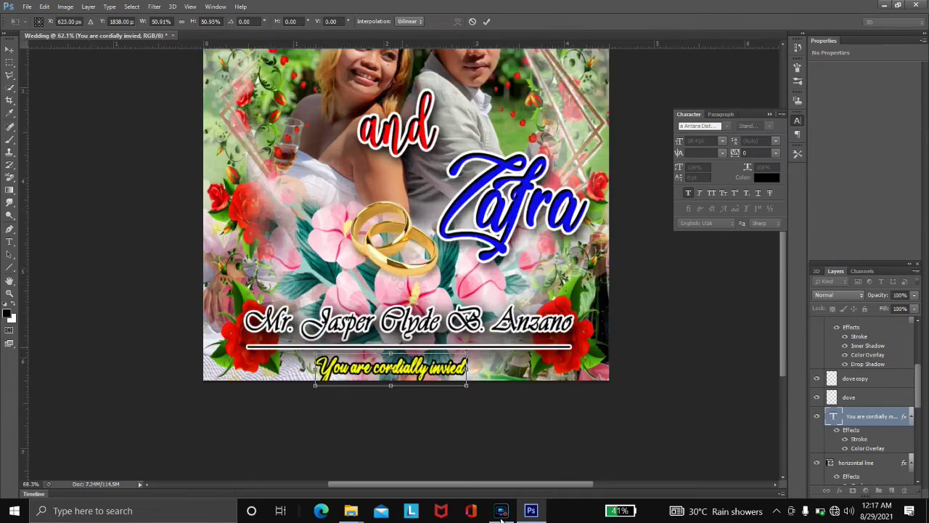
pyautogui.hotkey('alt', 'space')
pyautogui.press('Escape')
pyautogui.hotkey('shift', 'Up')
pyautogui.hotkey('shift', 'Up')
pyautogui.hotkey('shift', 'Up')
pyautogui.hotkey('shift', 'Up')
pyautogui.hotkey('shift', 'Down')
pyautogui.hotkey('shift', 'Down')
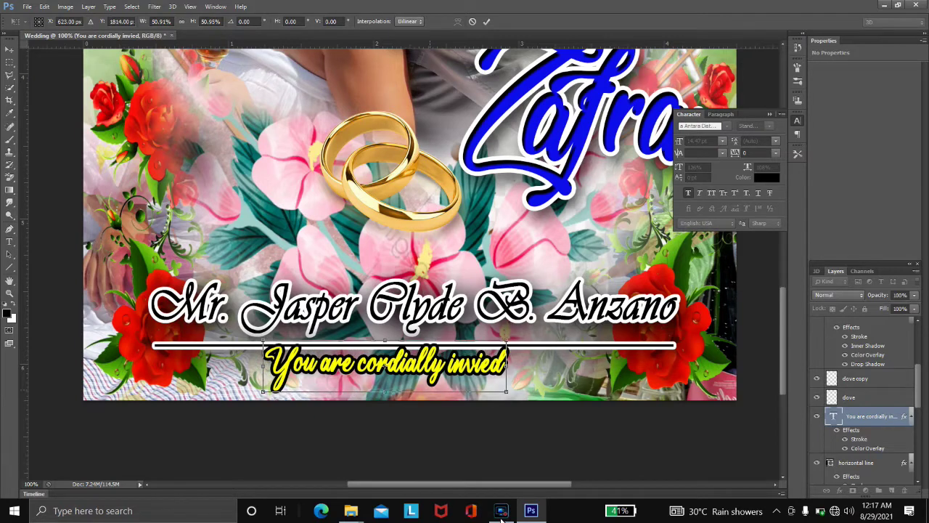
pyautogui.press('Return')
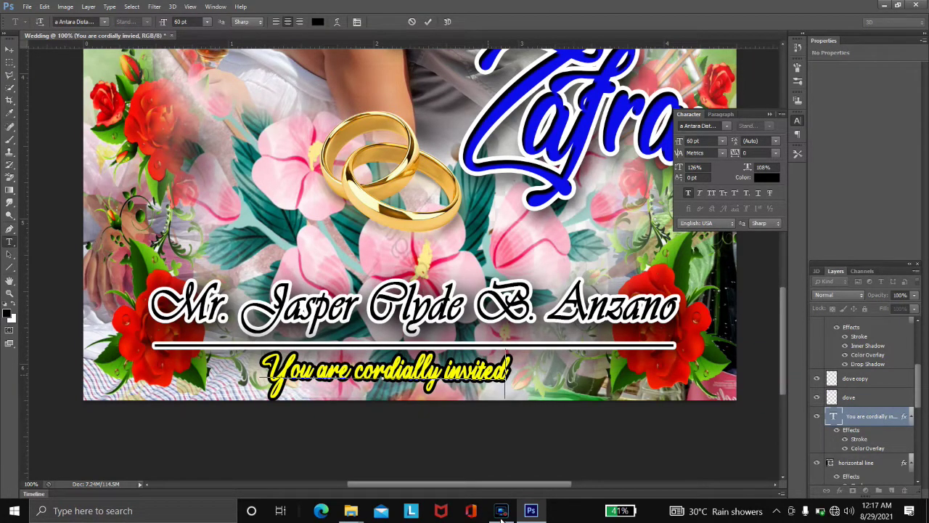
# - Add '!' to the line and set 113% horizontal and 116% vertical scale
pyautogui.write('!')
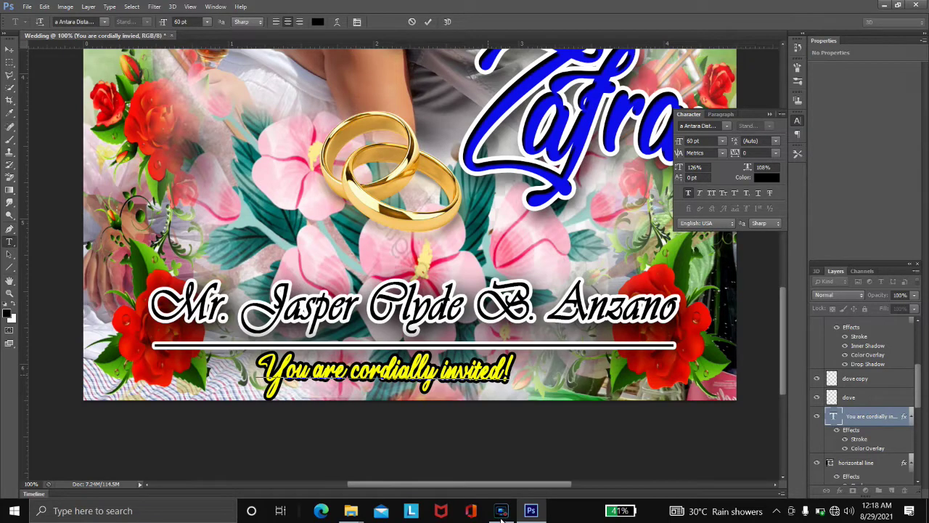
pyautogui.hotkey('ctrl', 'a')
pyautogui.write('113')
pyautogui.press('Return')
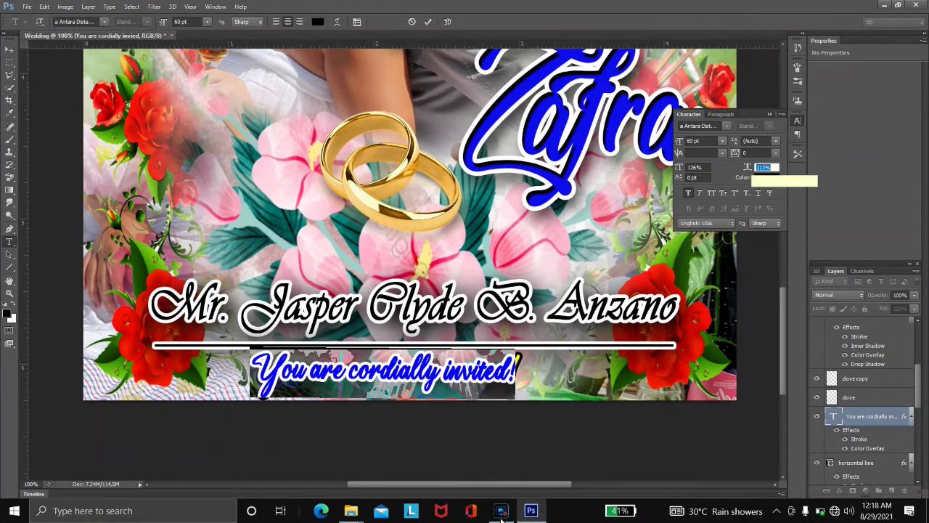
pyautogui.hotkey('shift', 'Tab')
pyautogui.write('116')
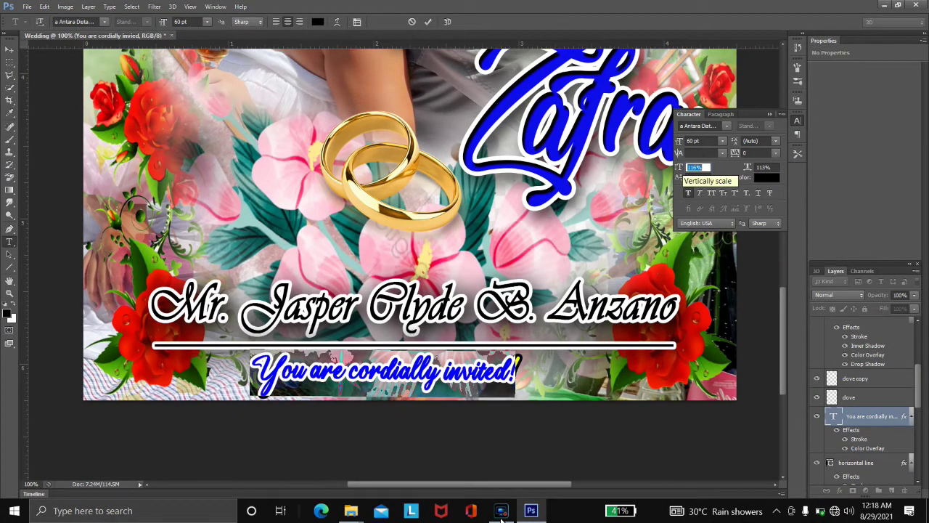
pyautogui.press('Return')
pyautogui.hotkey('ctrl', 'Return')
# - Remove the space before the '!' and enlarge the whole line to 124% scale
pyautogui.press('Return')
pyautogui.press('End')
pyautogui.press('Left')
pyautogui.press('BackSpace')
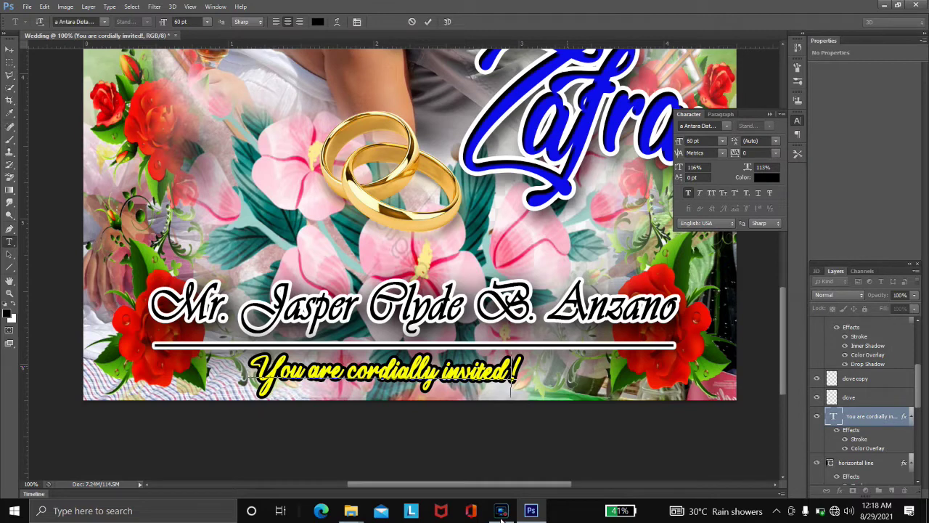
pyautogui.hotkey('ctrl', 'a')
pyautogui.hotkey('ctrl', 'shift', '.')
pyautogui.hotkey('ctrl', 'shift', '.')
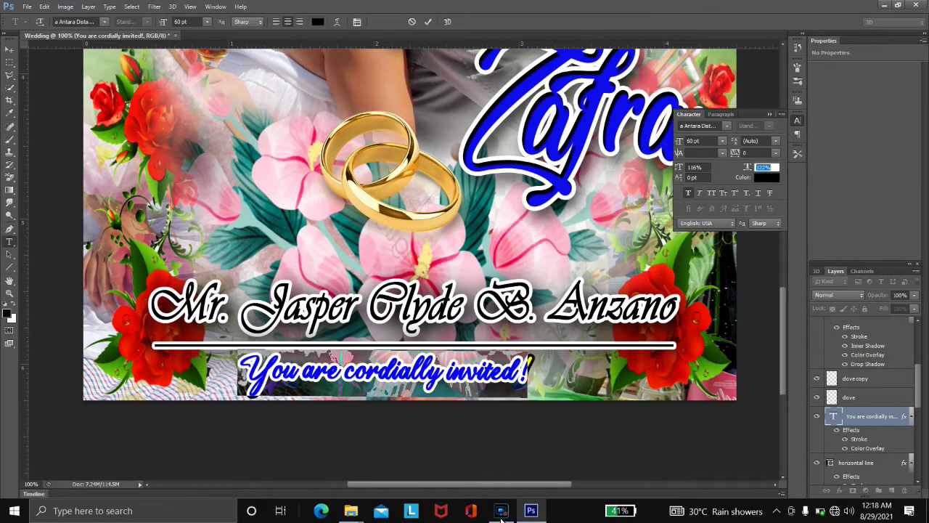
pyautogui.hotkey('ctrl', 'Return')
# - Widen the gaps between words, then squash the line slightly and shift it right
pyautogui.press('Return')
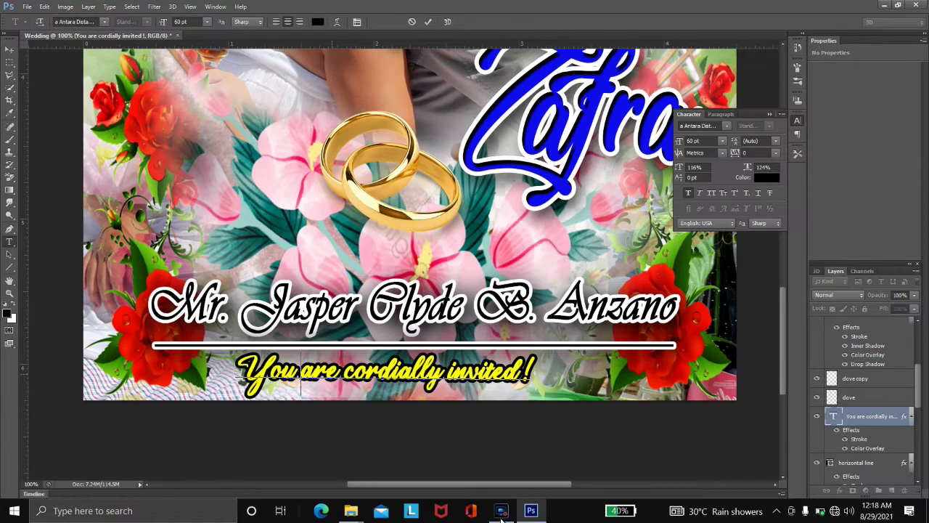
pyautogui.press('Right')
pyautogui.press('Right')
pyautogui.press('Right')
pyautogui.press('Right')
pyautogui.press('Right')
pyautogui.press('Right')
pyautogui.press('Right')
pyautogui.press('Right')
pyautogui.press('Right')
pyautogui.press('Right')
pyautogui.press('Right')
pyautogui.press('Right')
pyautogui.press('Right')
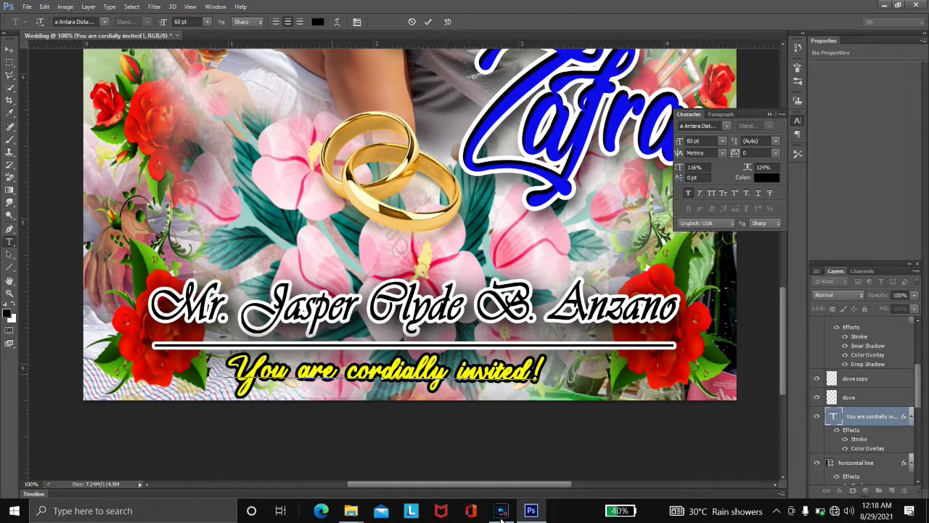
pyautogui.hotkey('ctrl', 'Return')
pyautogui.hotkey('ctrl', 't')
pyautogui.moveTo(544, 353)
pyautogui.mouseDown()
pyautogui.moveTo(552, 358)
pyautogui.moveTo(541, 355)
pyautogui.mouseUp()
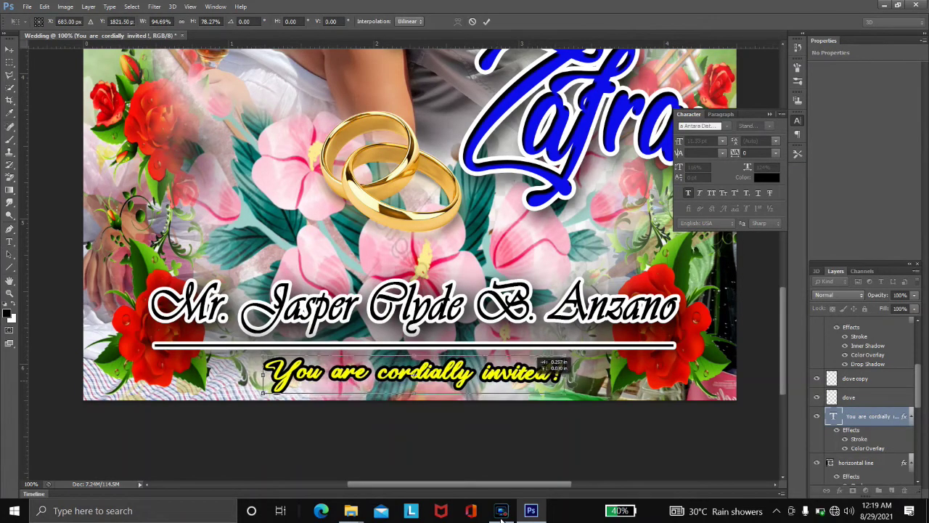
pyautogui.press('Return')
pyautogui.hotkey('ctrl', '0')
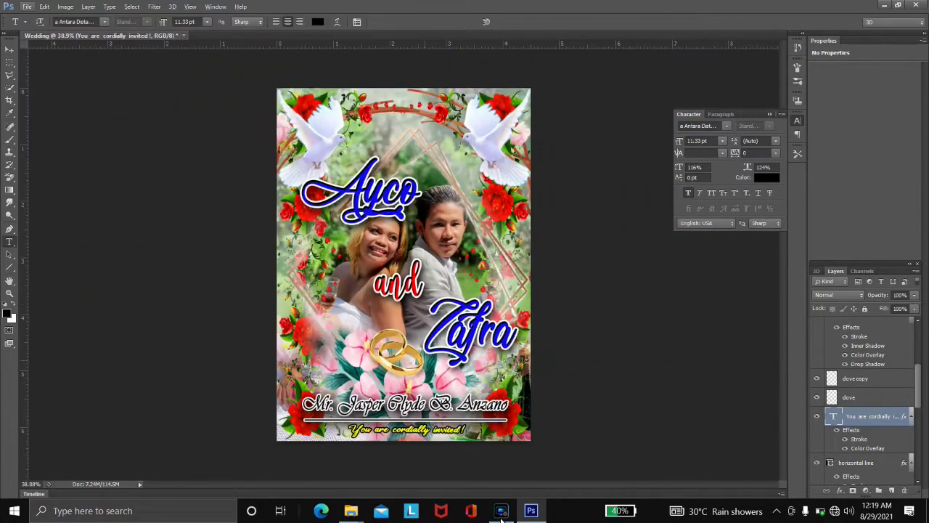
# - Move the second name's (Zafra) text layer above the 'and' layer
pyautogui.hotkey('alt', ']')
pyautogui.hotkey('alt', ']')
pyautogui.hotkey('alt', ']')
pyautogui.hotkey('alt', ']')
pyautogui.hotkey('alt', ']')
pyautogui.hotkey('alt', '[')
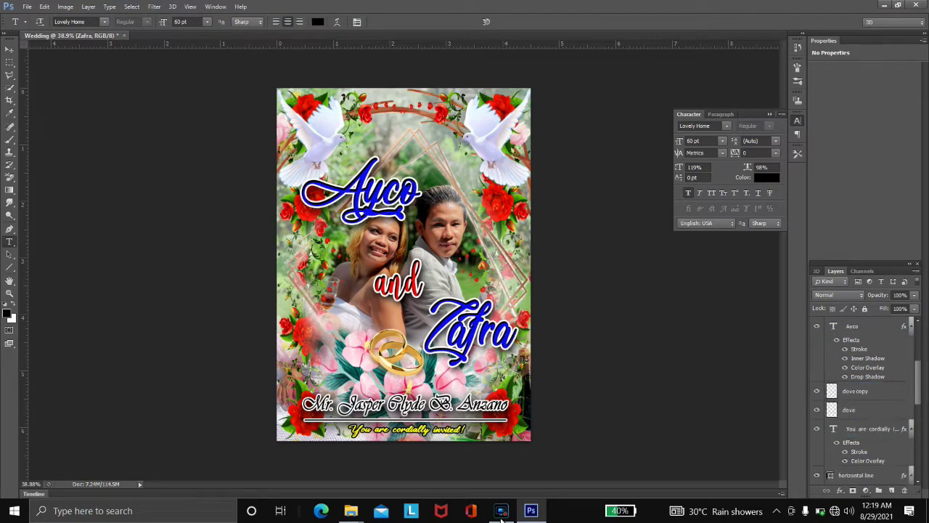
pyautogui.doubleClick(878, 326)
pyautogui.press('Escape')
pyautogui.hotkey('alt', '[')
pyautogui.hotkey('ctrl', ']')
# - Type the multi-line quote starting 'You are my Today' / 'and' on a new text layer
pyautogui.click(404, 264)
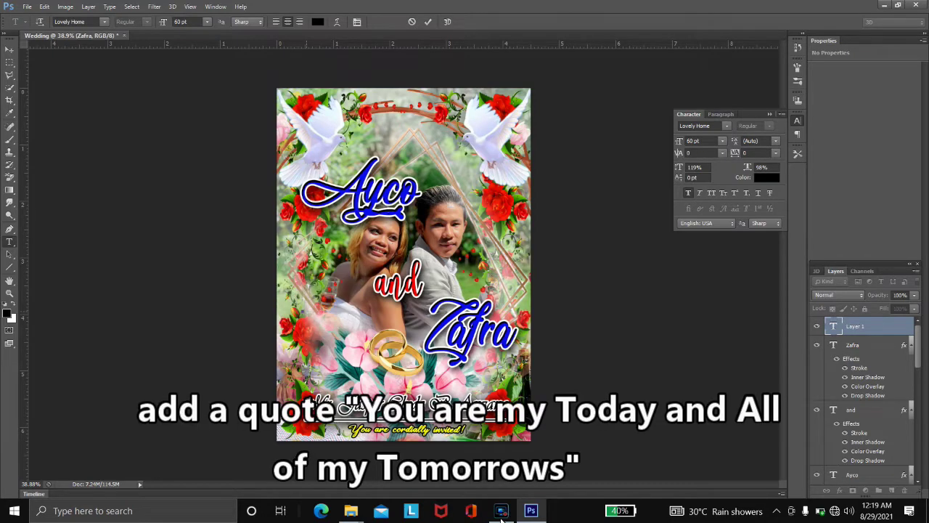
pyautogui.click(104, 22)
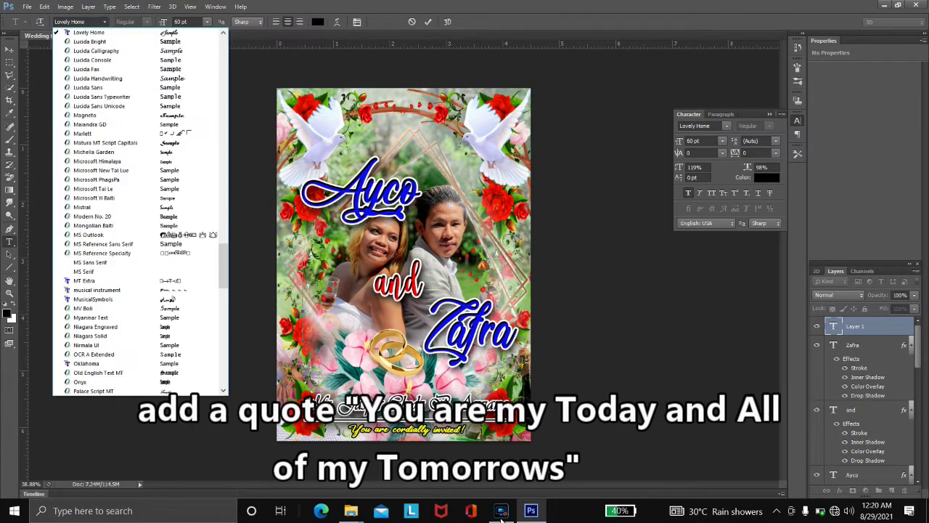
pyautogui.press('Escape')
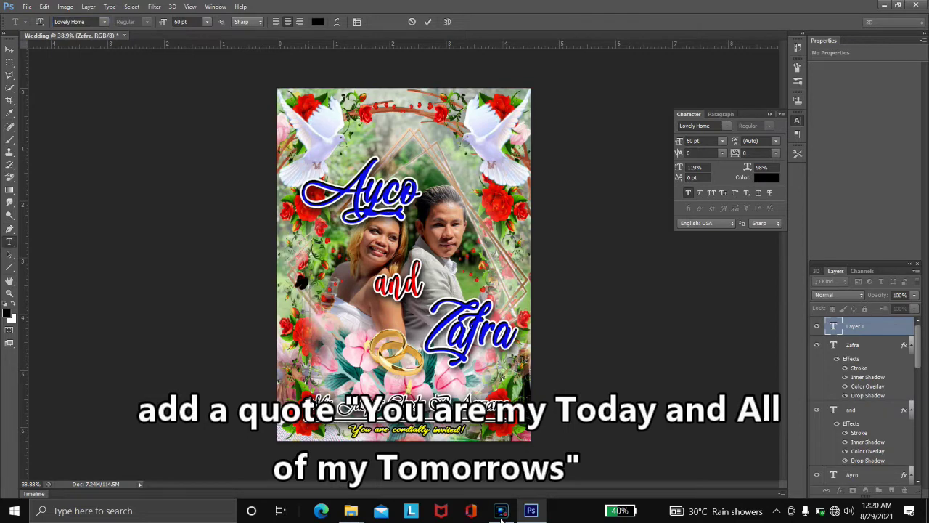
pyautogui.write('"You')
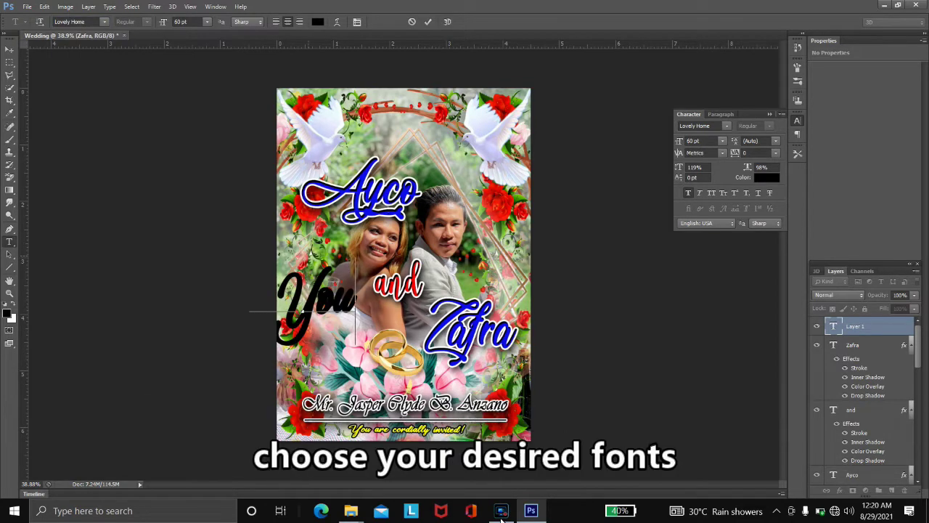
pyautogui.write(' are my')
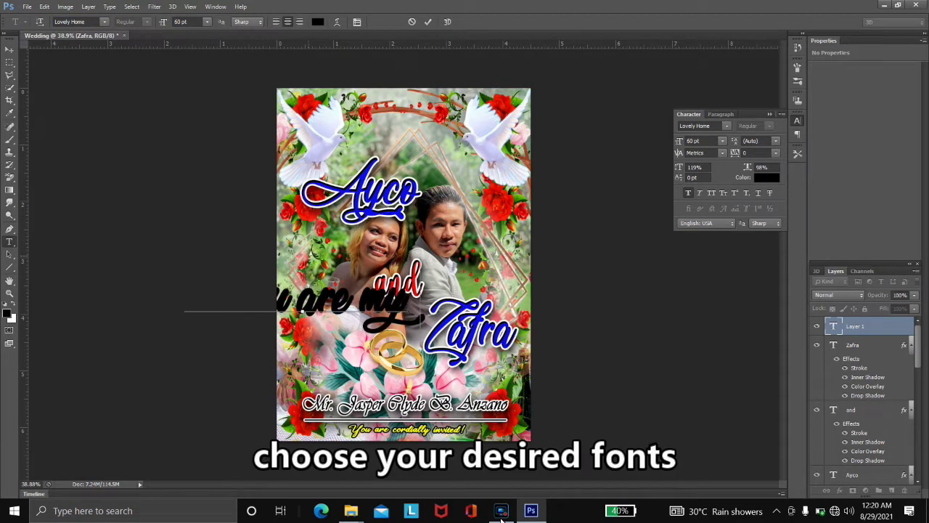
pyautogui.write(' Today')
pyautogui.press('Return')
pyautogui.write('and')
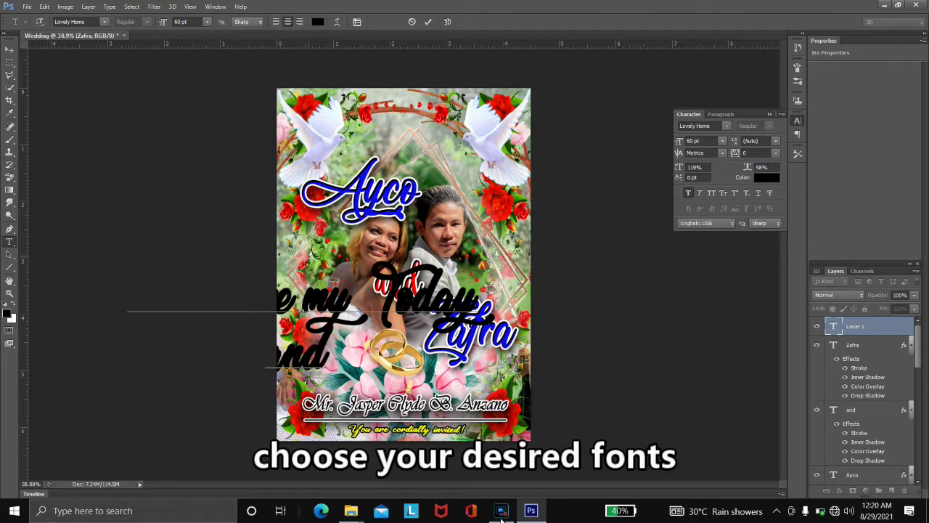
pyautogui.press('Return')
pyautogui.write('all of meylove')
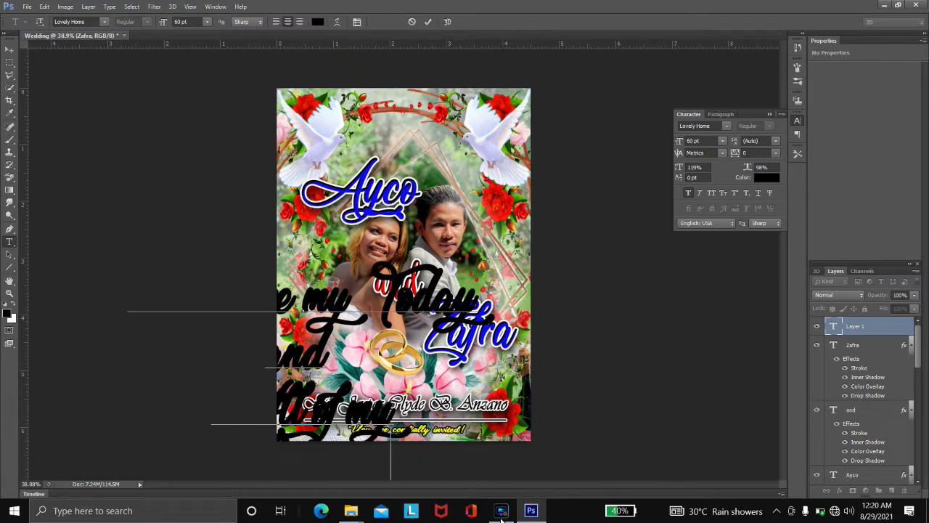
pyautogui.hotkey('ctrl', 'Return')
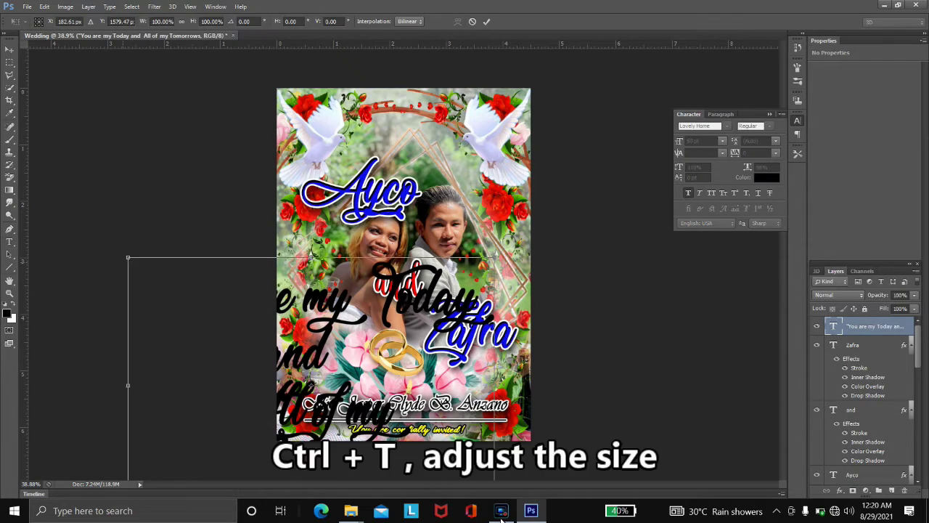
# - Shrink the quote and place it left of the gold rings
pyautogui.hotkey('ctrl', 't')
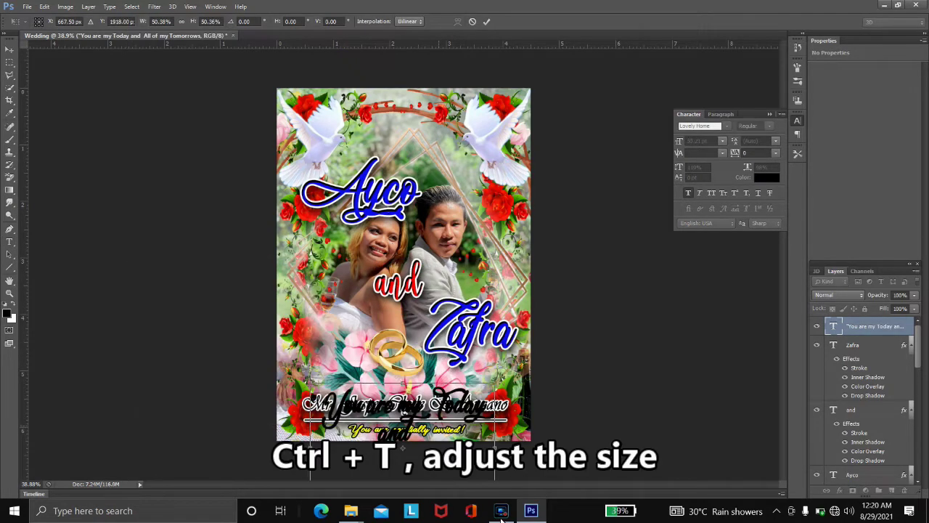
pyautogui.moveTo(403, 428); pyautogui.dragTo(358, 346)
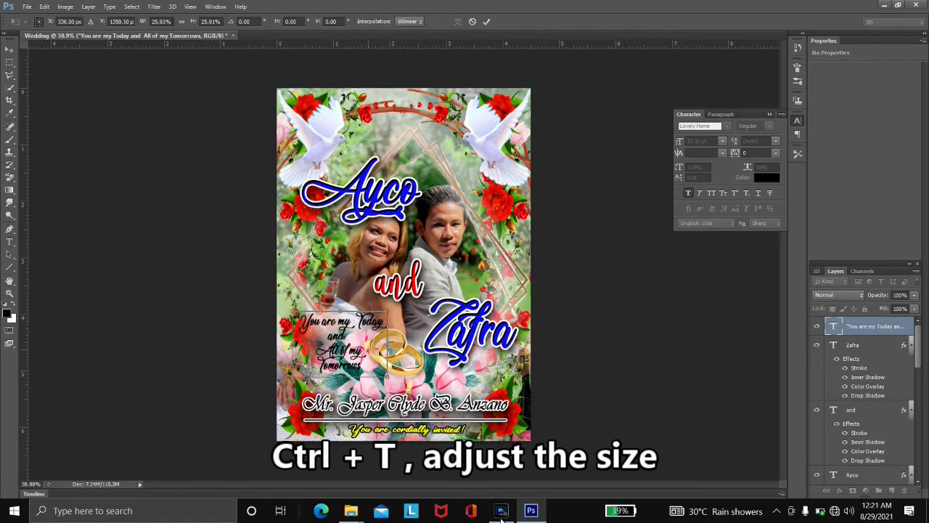
pyautogui.press('Return')
pyautogui.scroll(2, 378, 225)
pyautogui.scroll(1, 305, 326)
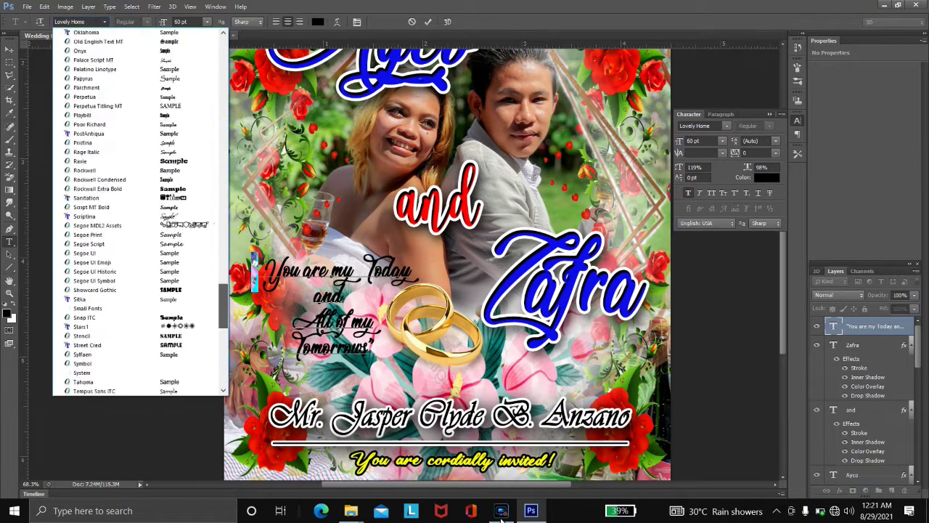
# - Select the word 'You' in the quote and browse the font families
pyautogui.press('Escape')
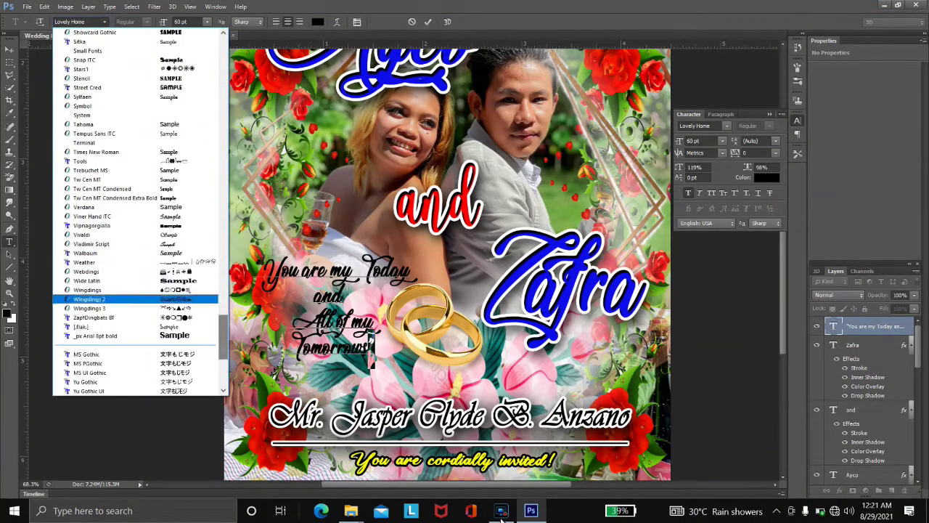
pyautogui.press('Escape')
pyautogui.hotkey('ctrl', 'shift', 'Right')
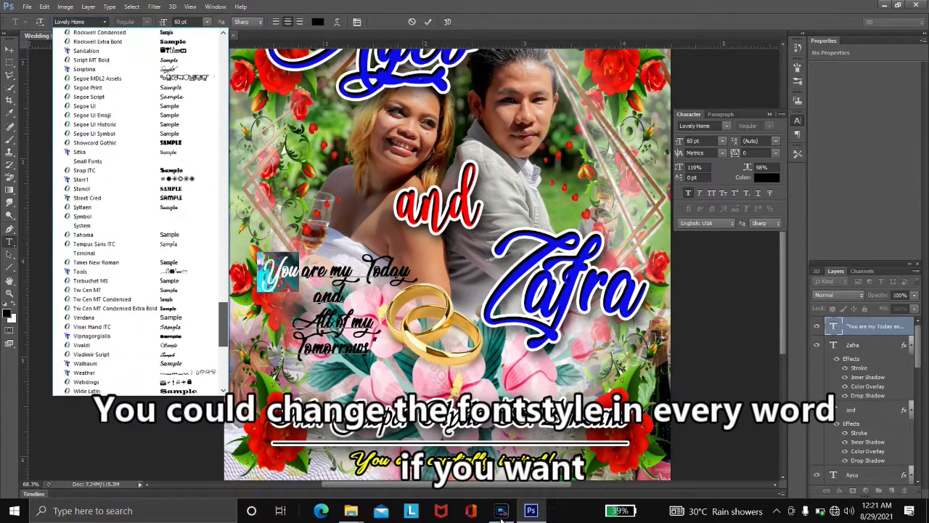
pyautogui.press('Escape')
pyautogui.hotkey('shift', 'Down')
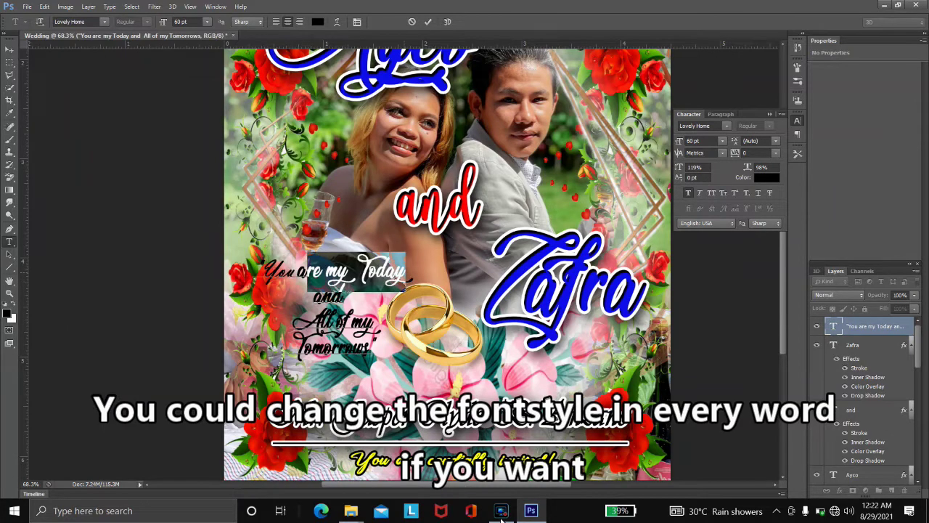
pyautogui.hotkey('alt', 'Down')
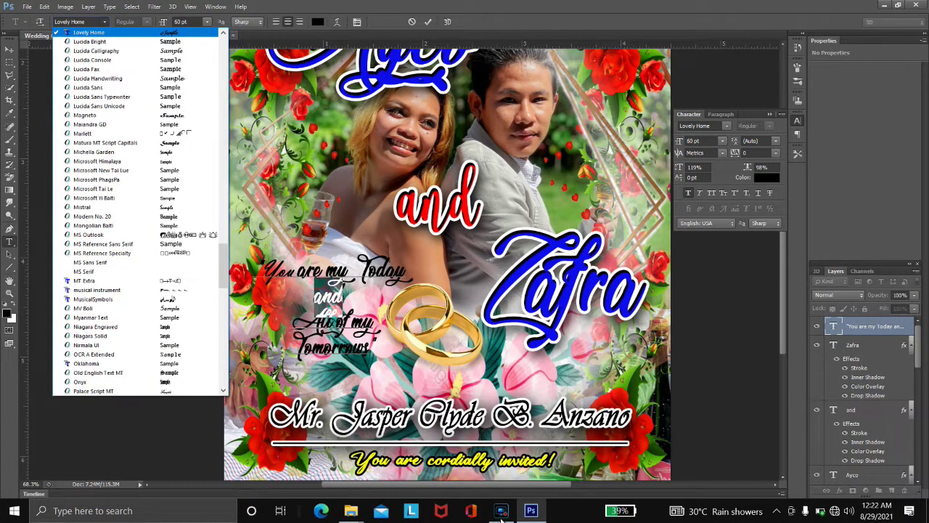
pyautogui.press('Up')
pyautogui.press('Up')
pyautogui.press('Up')
pyautogui.press('Up')
pyautogui.press('Up')
pyautogui.press('Up')
pyautogui.press('Up')
pyautogui.press('Up')
pyautogui.press('Up')
pyautogui.press('Up')
pyautogui.press('Up')
pyautogui.press('Up')
pyautogui.press('Up')
pyautogui.press('Up')
pyautogui.press('Up')
pyautogui.press('Up')
pyautogui.press('Up')
pyautogui.press('Up')
pyautogui.press('Up')
pyautogui.press('Up')
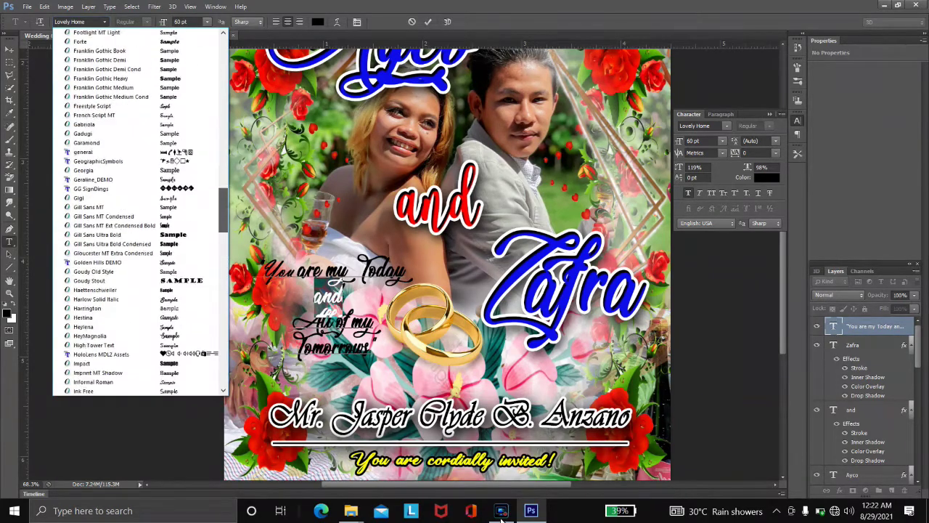
pyautogui.press('Escape')
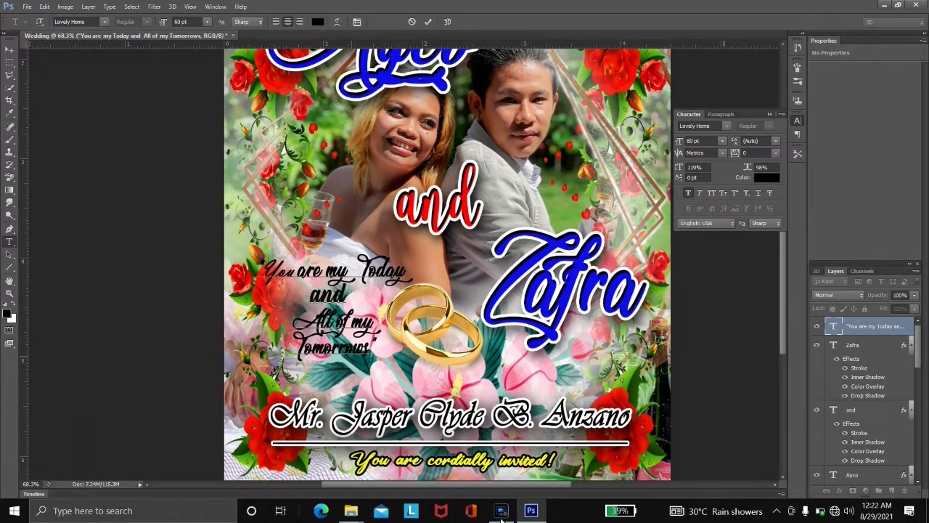
# - Set 'You' to Vladimir Script at 22 pt
pyautogui.write('Vl')
pyautogui.press('Up')
pyautogui.press('Down')
pyautogui.press('Tab')
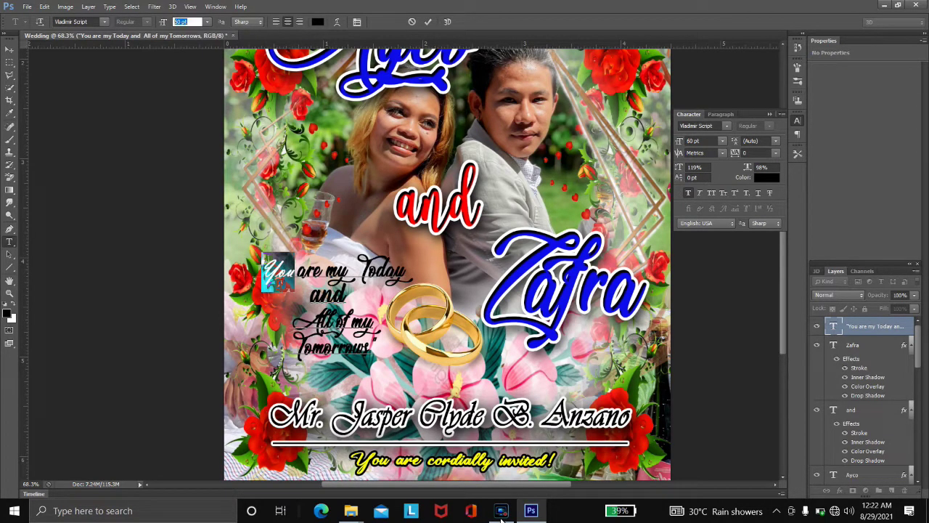
pyautogui.write('22')
pyautogui.press('Return')
# - Set 'are my Today' to 15 pt
pyautogui.press('Right')
pyautogui.hotkey('shift', 'End')
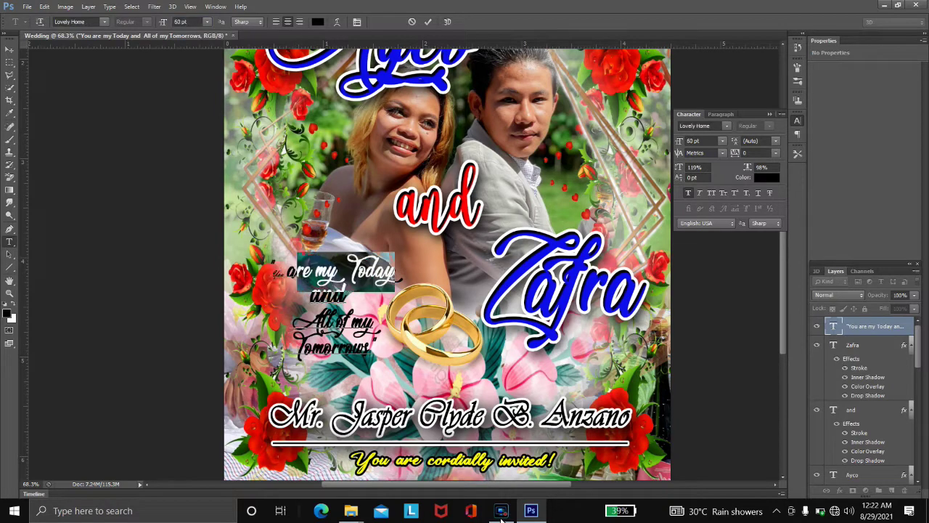
pyautogui.press('Down')
pyautogui.press('Up')
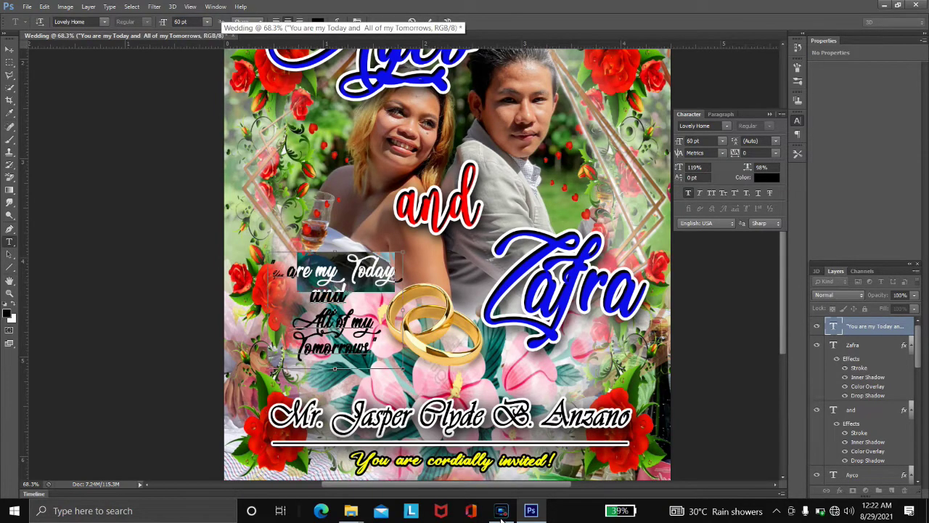
pyautogui.press('Down')
pyautogui.press('Up')
pyautogui.press('Tab')
pyautogui.write('15')
pyautogui.press('Return')
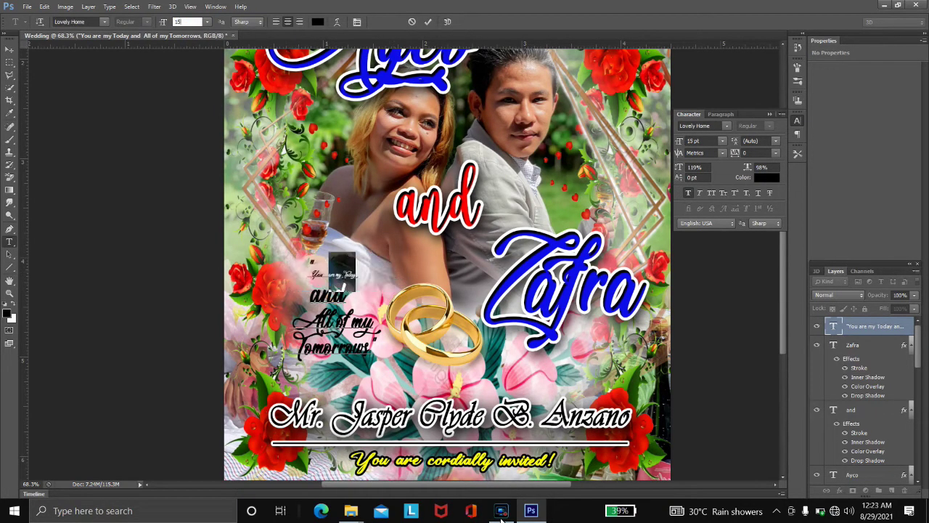
# - Set the 'and' and 'All of my' lines to 15 pt as well
pyautogui.hotkey('shift', 'Down')
pyautogui.write('15')
pyautogui.press('Return')
pyautogui.hotkey('shift', 'Down')
pyautogui.write('15')
pyautogui.press('Return')
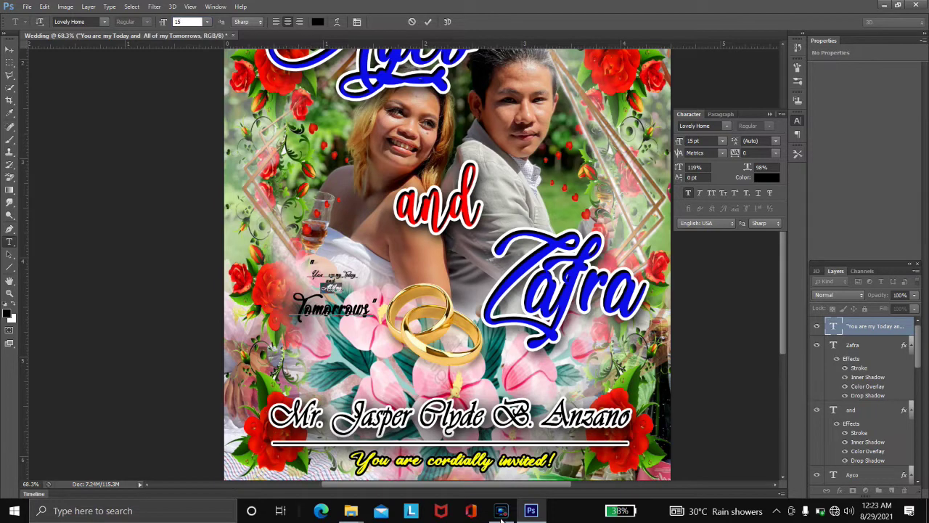
pyautogui.press('Return')
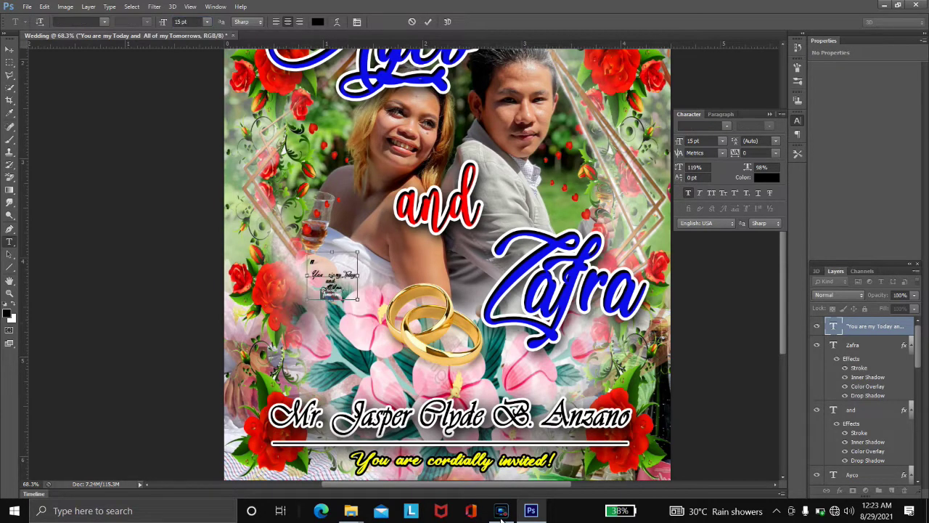
# - Set the 'Tomorrows' line to 20 pt and commit the quote
pyautogui.hotkey('shift', 'Down')
pyautogui.write('1')
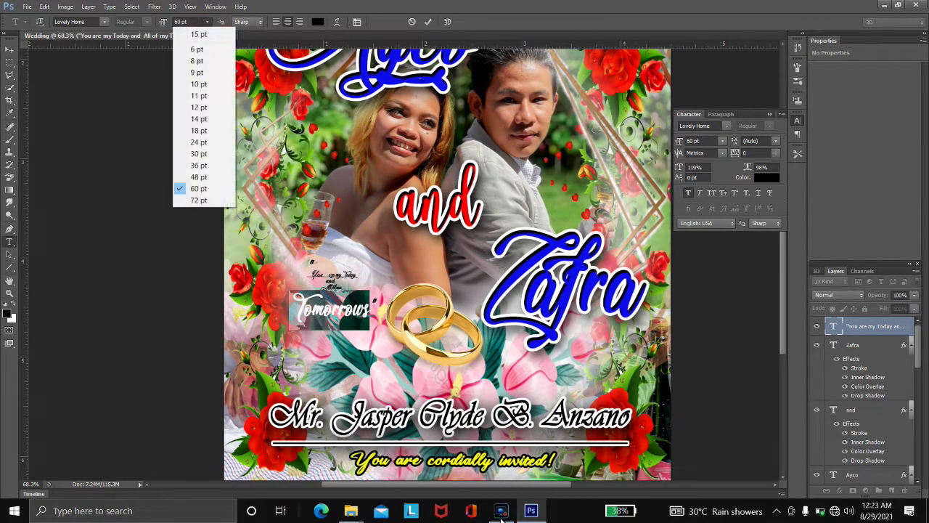
pyautogui.press('Return')
pyautogui.write('20')
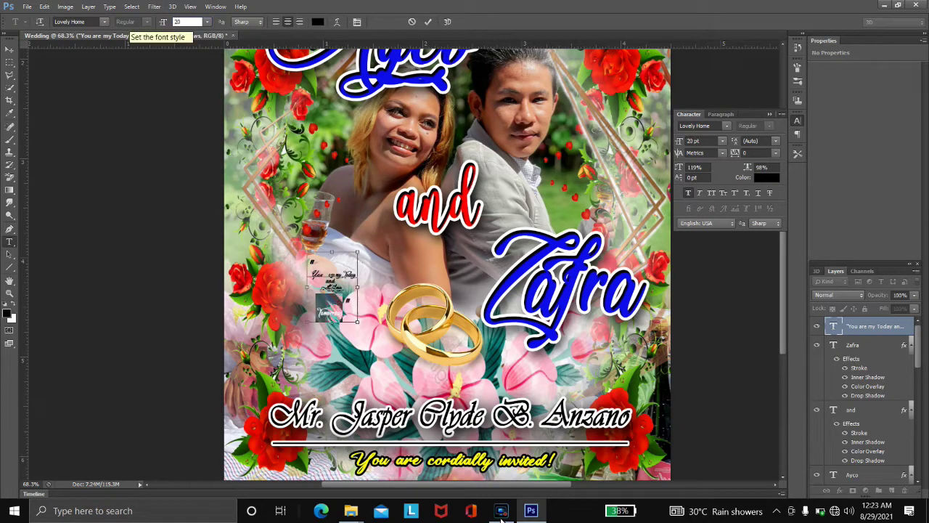
pyautogui.hotkey('ctrl', 'Return')
pyautogui.hotkey('alt', '[')
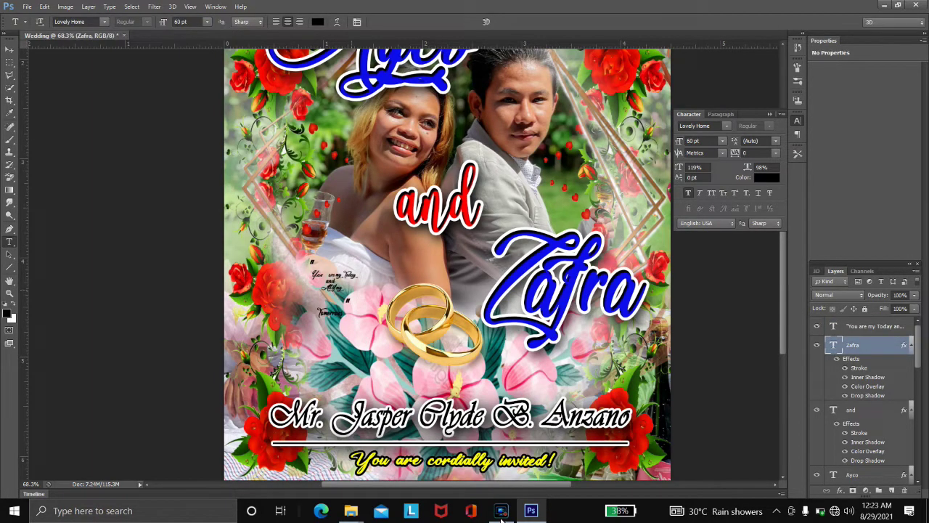
# - Scale the quote up to about 131%
pyautogui.hotkey('alt', ']')
pyautogui.hotkey('ctrl', 't')
pyautogui.moveTo(360, 325); pyautogui.dragTo(378, 378)
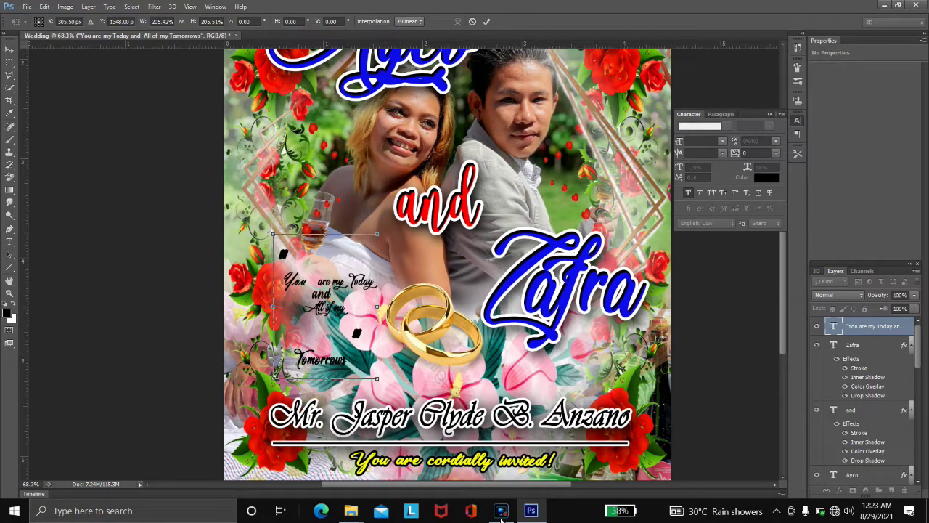
pyautogui.press('Return')
# - Change the quote's font size from 60 pt to 22 pt
pyautogui.press('Return')
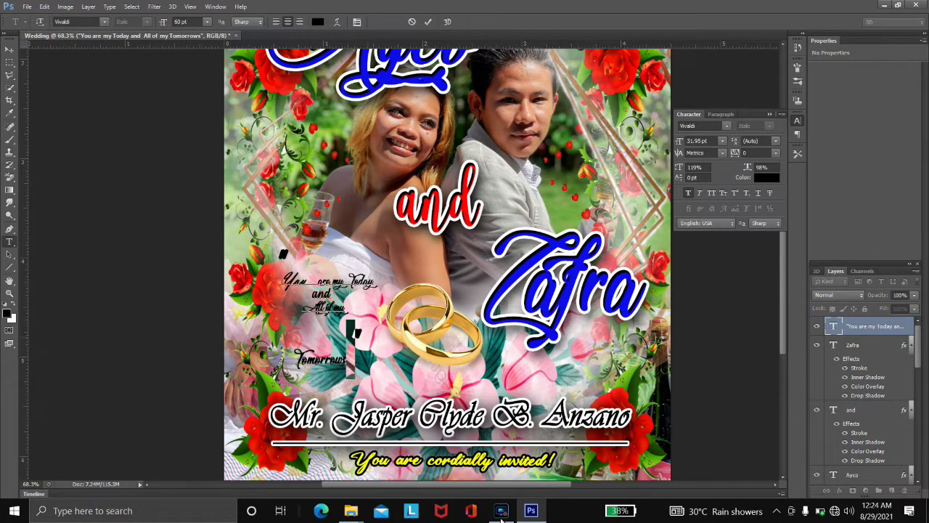
pyautogui.click(208, 21)
pyautogui.click(208, 22)
pyautogui.write('22')
pyautogui.press('Return')
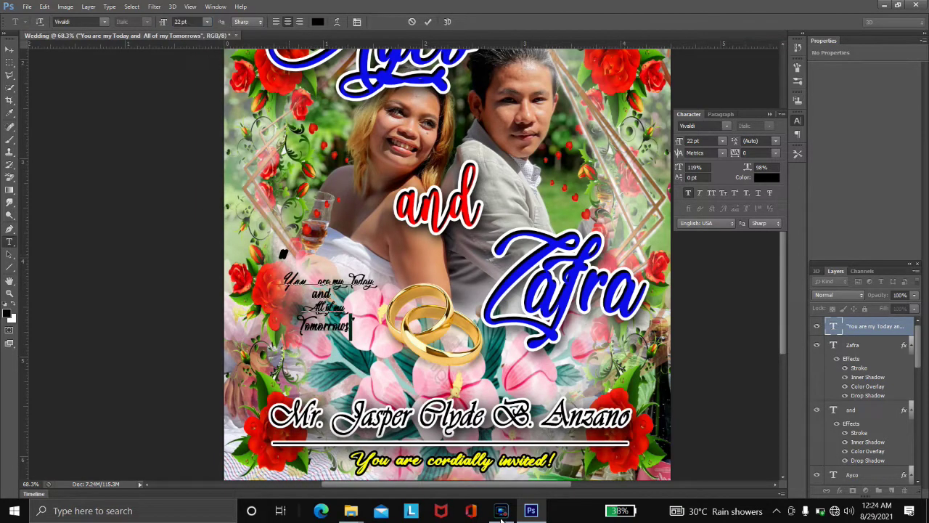
pyautogui.click(208, 22)
pyautogui.write('22')
pyautogui.press('Return')
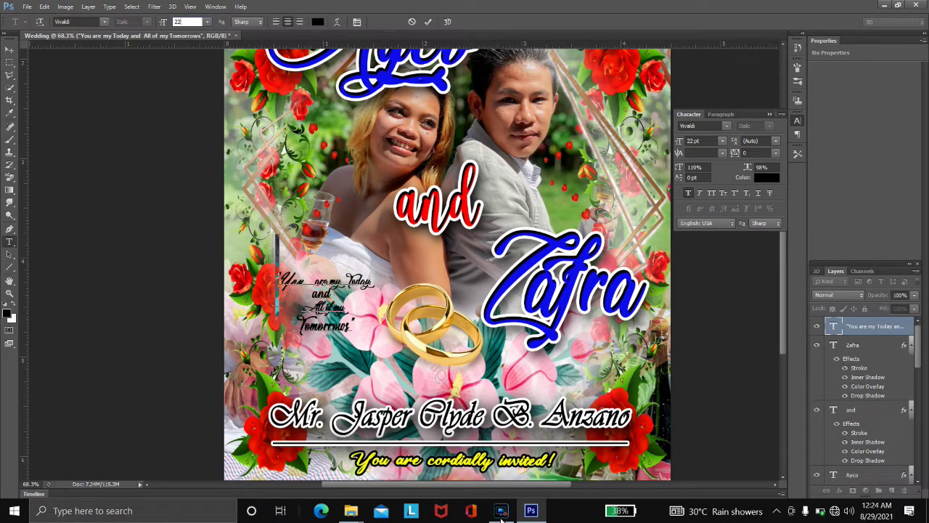
pyautogui.hotkey('ctrl', 'Return')
pyautogui.hotkey('alt', '[')
# - Set the quote to Vladimir Script at 22 pt
pyautogui.hotkey('alt', ']')
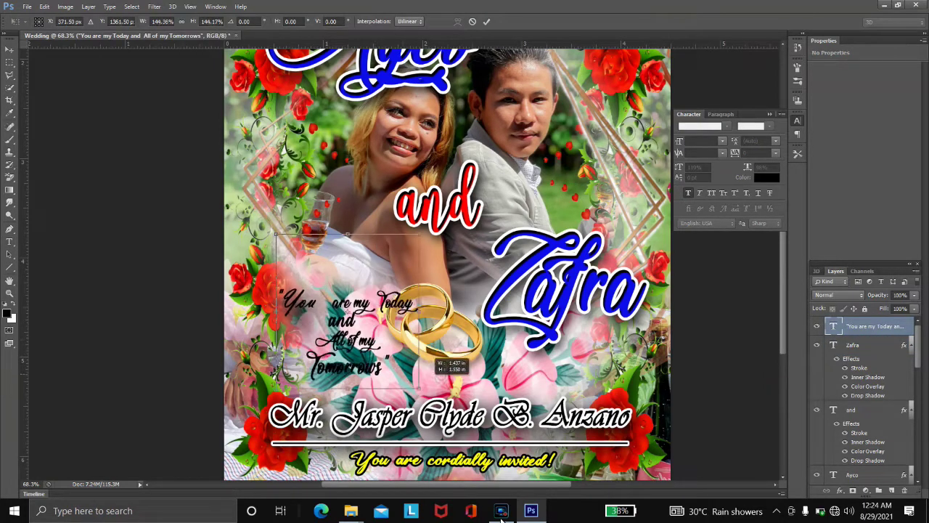
pyautogui.press('Return')
pyautogui.press('Return')
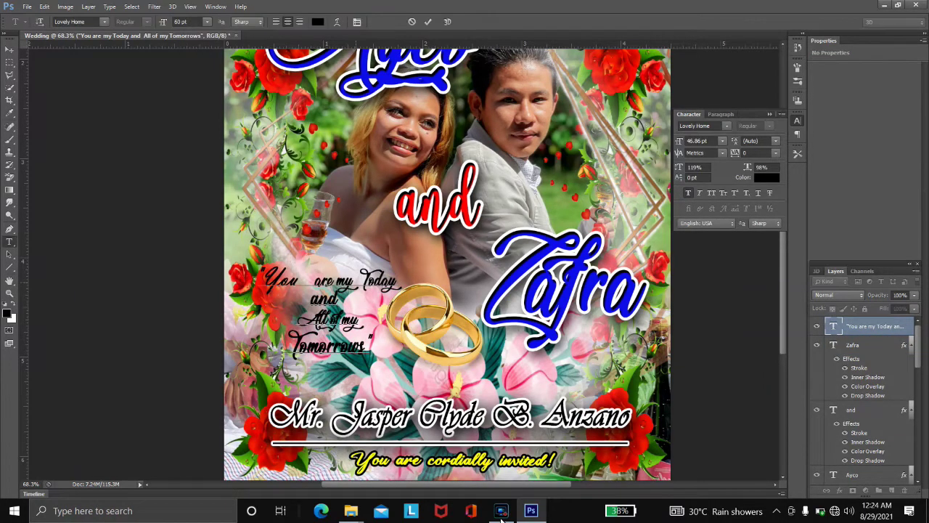
pyautogui.click(207, 22)
pyautogui.write('22')
pyautogui.press('Return')
pyautogui.write('Vladimir Script')
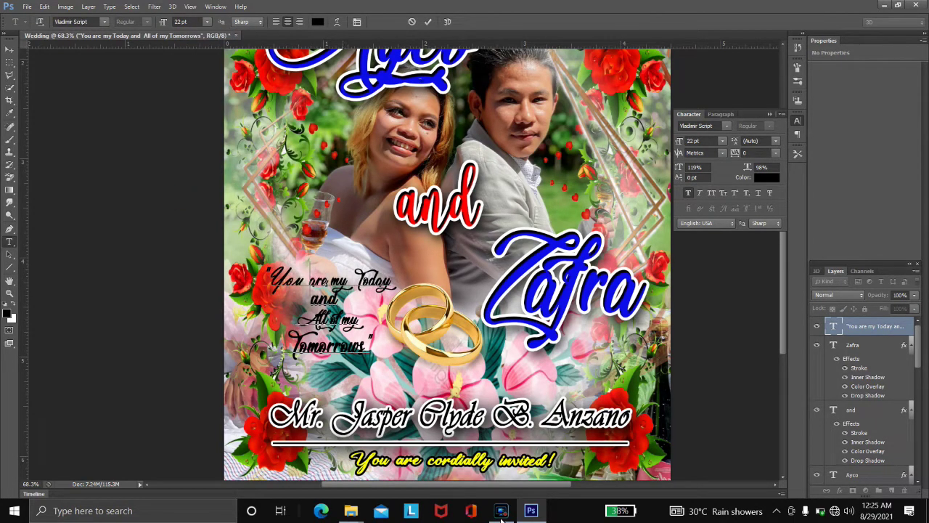
# - Indent the quote's lines to stagger them and nudge the block left
pyautogui.press('Left')
pyautogui.press('Down')
pyautogui.press('Down')
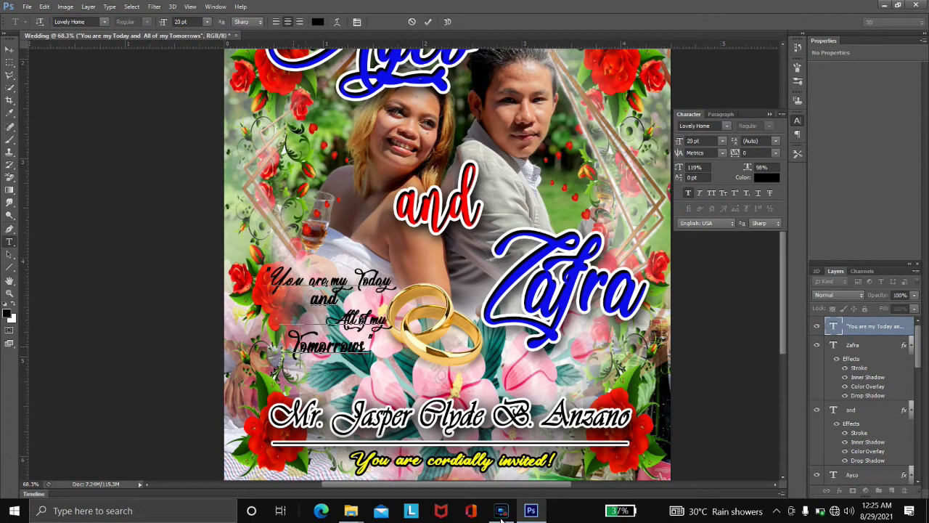
pyautogui.press('Down')
pyautogui.hotkey('ctrl', 'Left')
pyautogui.hotkey('ctrl', 'Left')
pyautogui.hotkey('ctrl', 'Left')
pyautogui.hotkey('ctrl', 'Left')
pyautogui.hotkey('ctrl', 'Left')
pyautogui.hotkey('ctrl', 'Left')
pyautogui.hotkey('ctrl', 'Up')
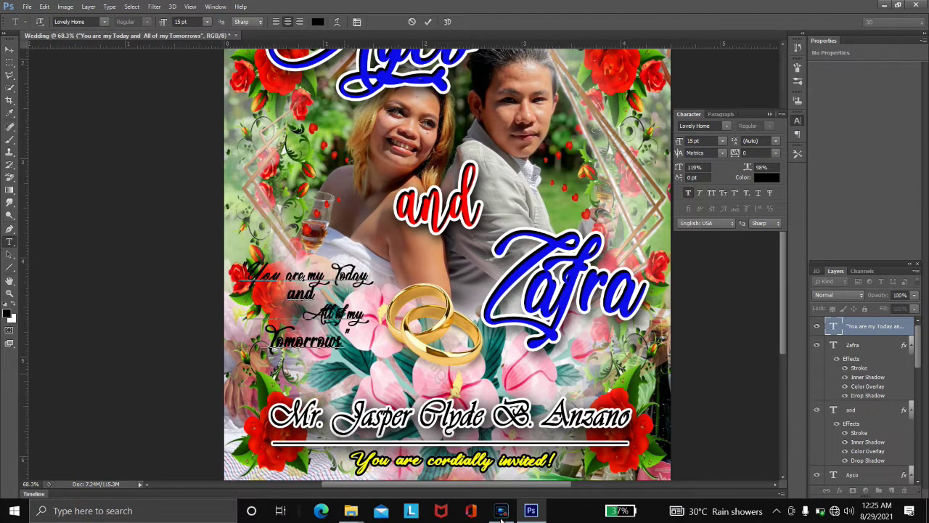
# - Give the quote layer a white outside Stroke in Layer Style
pyautogui.hotkey('ctrl', 'a')
pyautogui.hotkey('ctrl', 'Return')
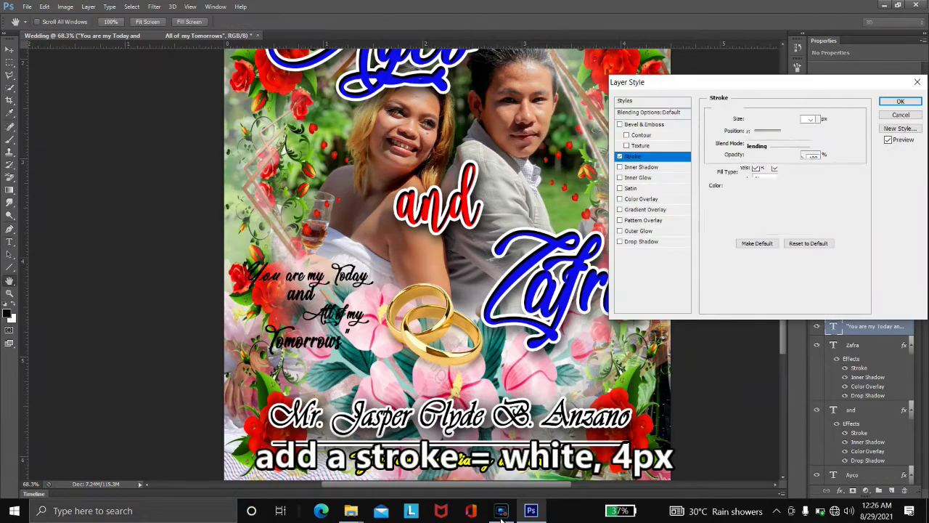
pyautogui.press('Return')
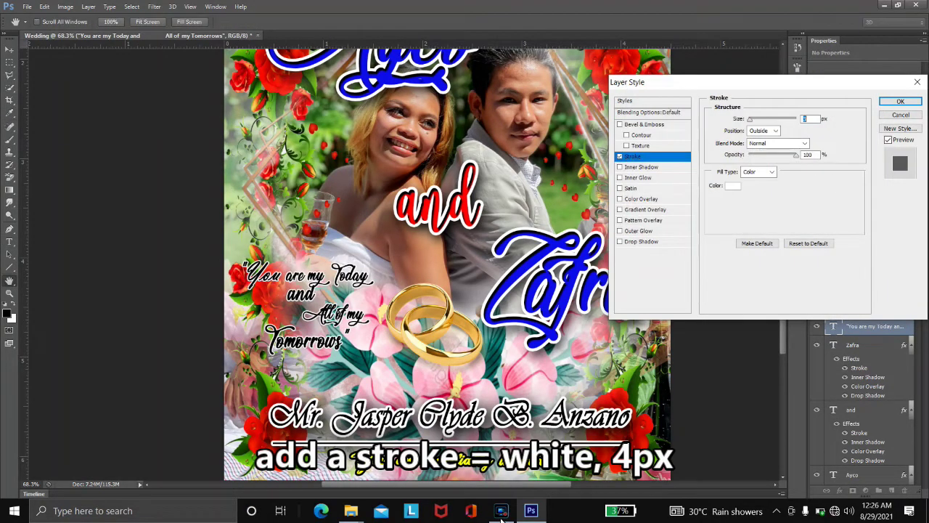
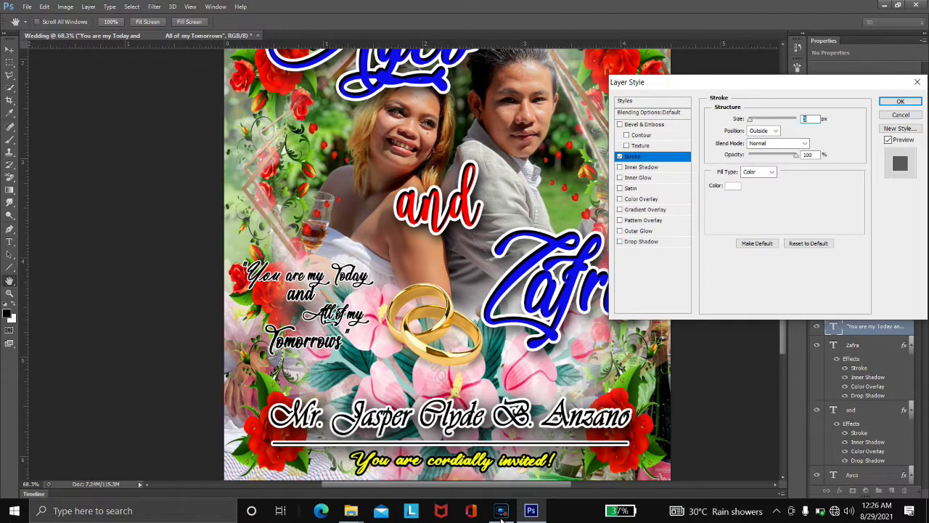
# - Keep the quote's stroke and give it a violet 6a0679 colour overlay
pyautogui.press('Return')
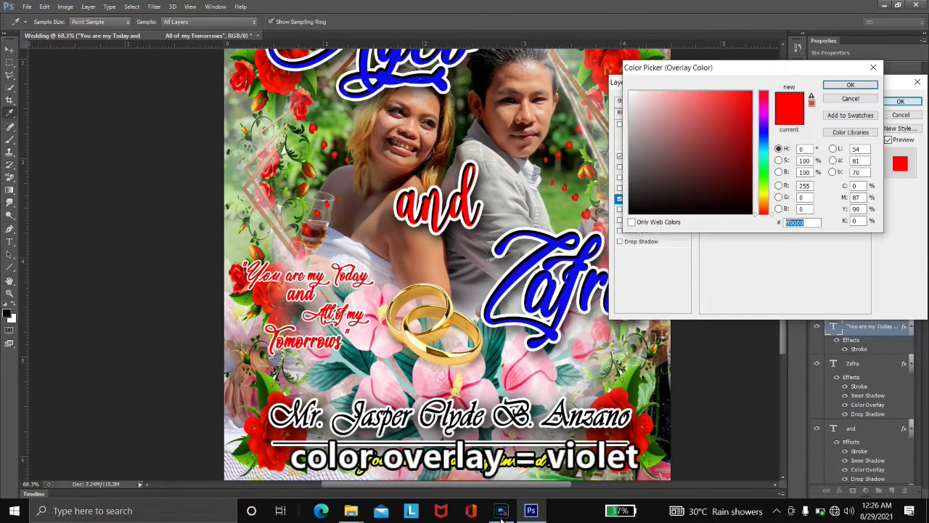
pyautogui.write('6a0679')
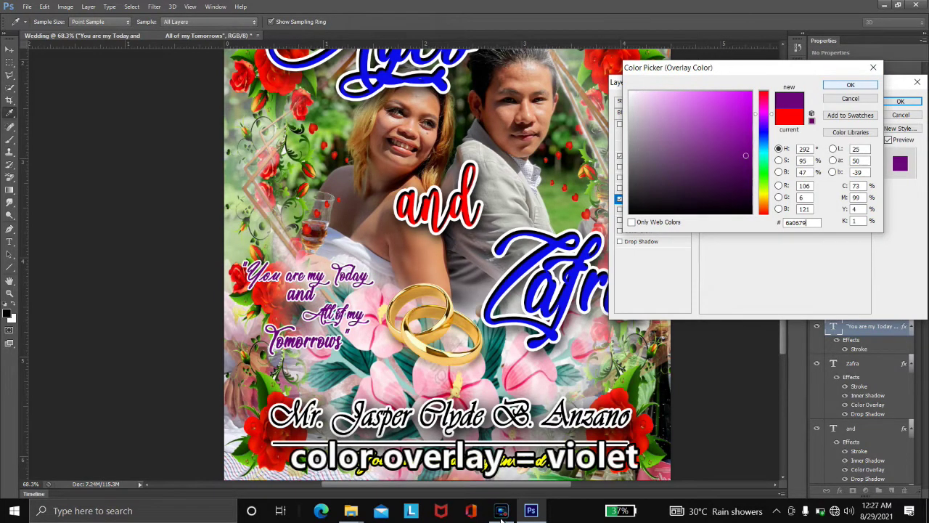
pyautogui.press('Return')
# - Add a drop shadow to the quote with distance 18, spread 7 and size 24
pyautogui.press('Tab')
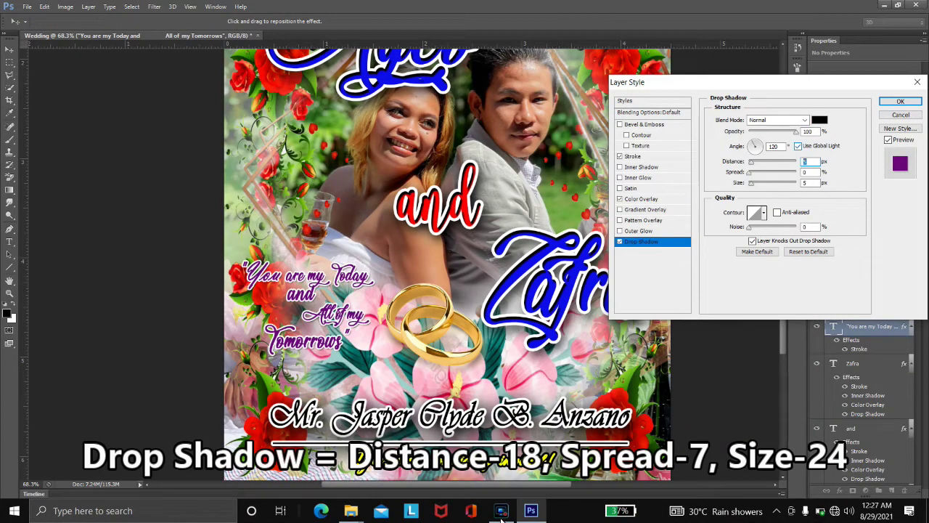
pyautogui.write('18')
pyautogui.press('Tab')
pyautogui.write('7')
pyautogui.press('Tab')
pyautogui.write('24')
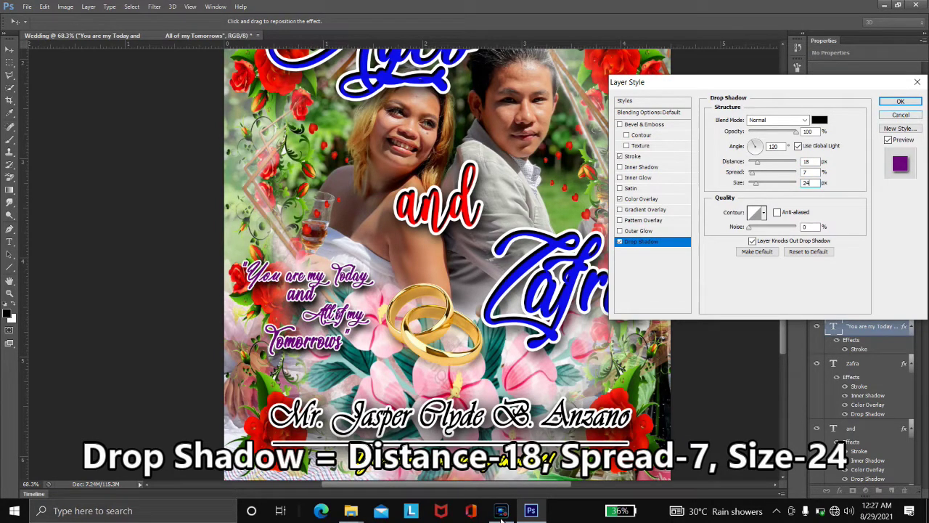
pyautogui.press('Return')
pyautogui.hotkey('alt', '[')
pyautogui.hotkey('alt', '[')
pyautogui.hotkey('alt', '[')
pyautogui.hotkey('alt', '[')
pyautogui.hotkey('alt', '[')
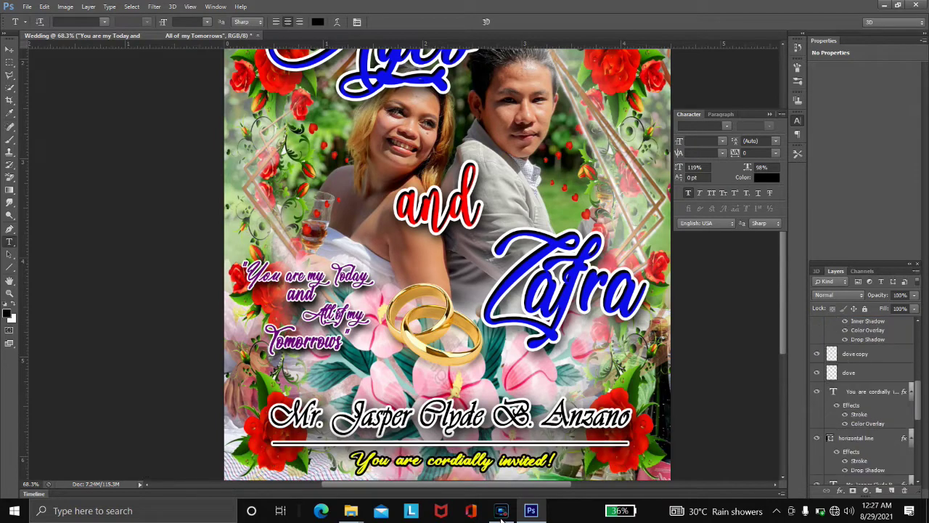
# - Nudge the gold rings lower on the poster
pyautogui.press('v')
pyautogui.hotkey('shift', 'Down')
pyautogui.hotkey('shift', 'Down')
pyautogui.hotkey('shift', 'Down')
pyautogui.hotkey('shift', 'Down')
pyautogui.hotkey('shift', 'Right')
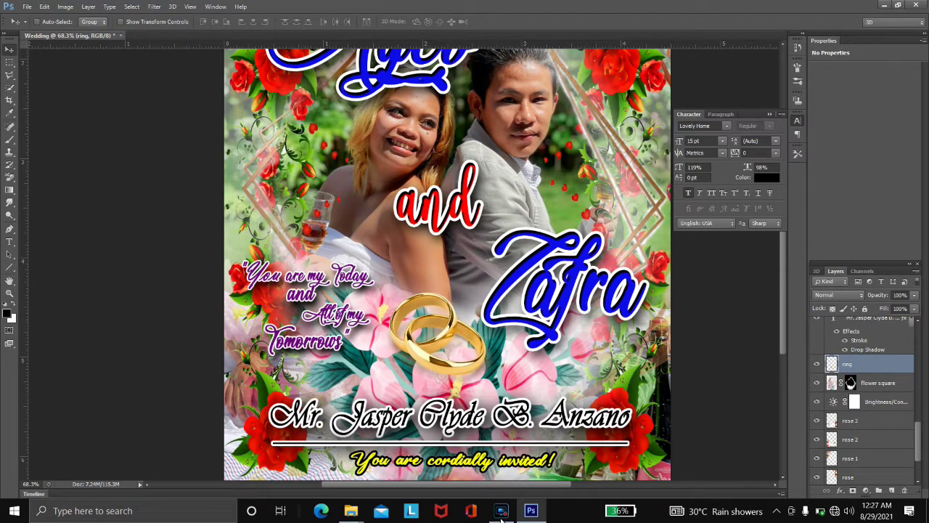
pyautogui.hotkey('shift', 'Down')
pyautogui.hotkey('shift', 'Down')
pyautogui.hotkey('shift', 'Down')
pyautogui.hotkey('shift', 'Down')
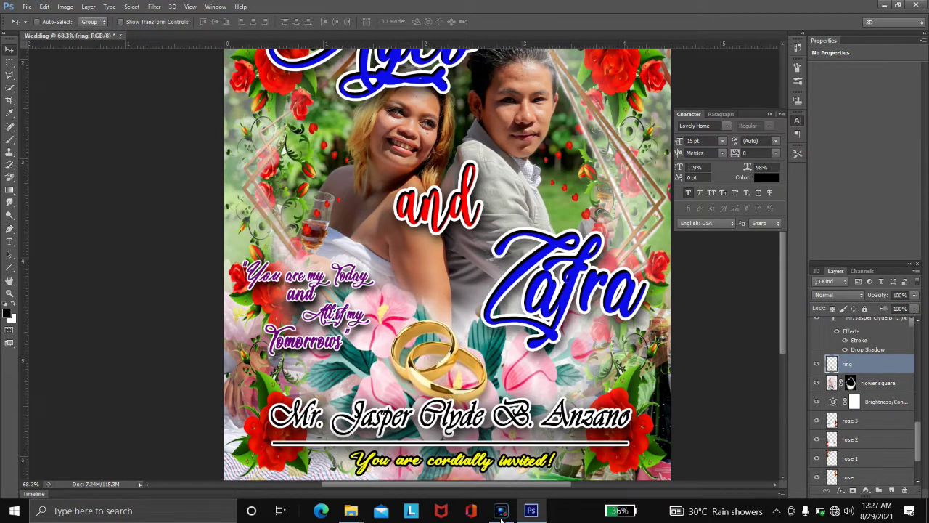
pyautogui.hotkey('shift', 'Down')
pyautogui.hotkey('shift', 'Down')
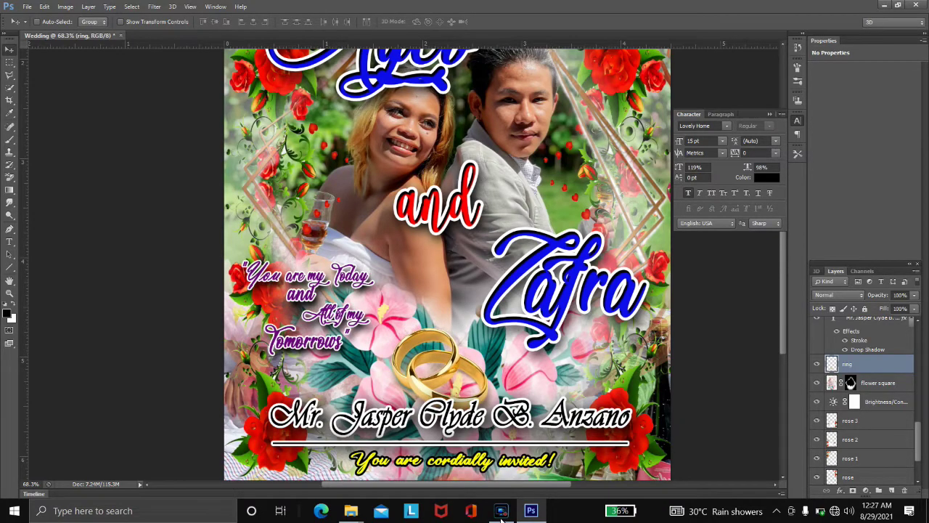
pyautogui.hotkey('ctrl', 't')
pyautogui.hotkey('shift', 'Down')
pyautogui.hotkey('shift', 'Down')
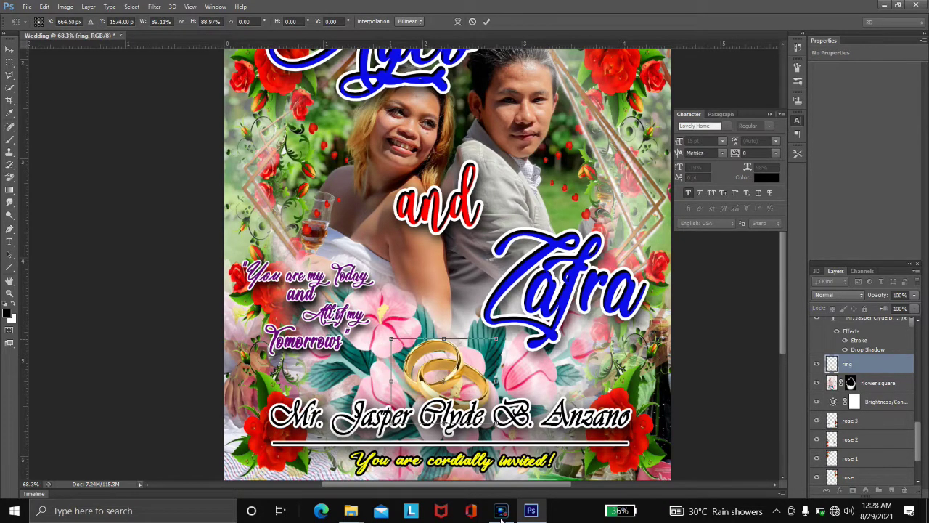
pyautogui.press('Return')
# - Enlarge the quote text slightly, to about 116%
pyautogui.hotkey('ctrl', '0')
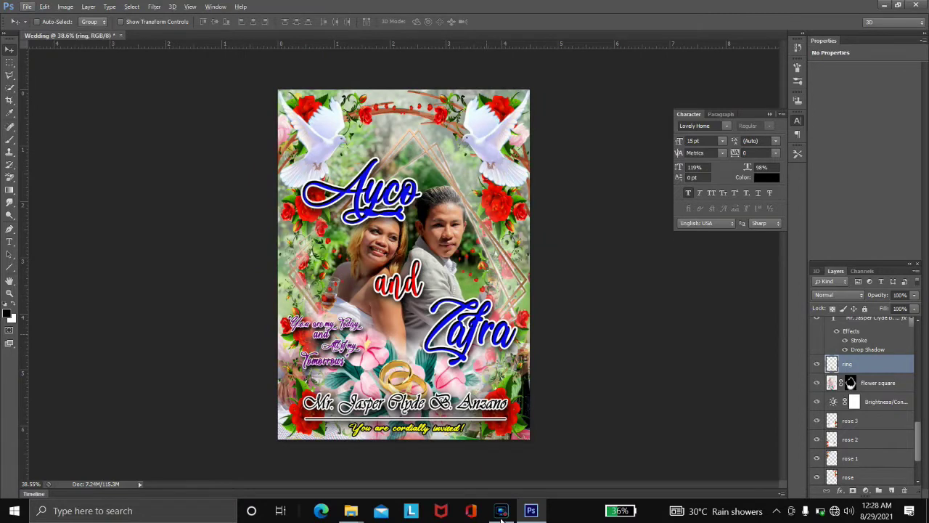
pyautogui.hotkey('alt', '.')
pyautogui.hotkey('ctrl', 't')
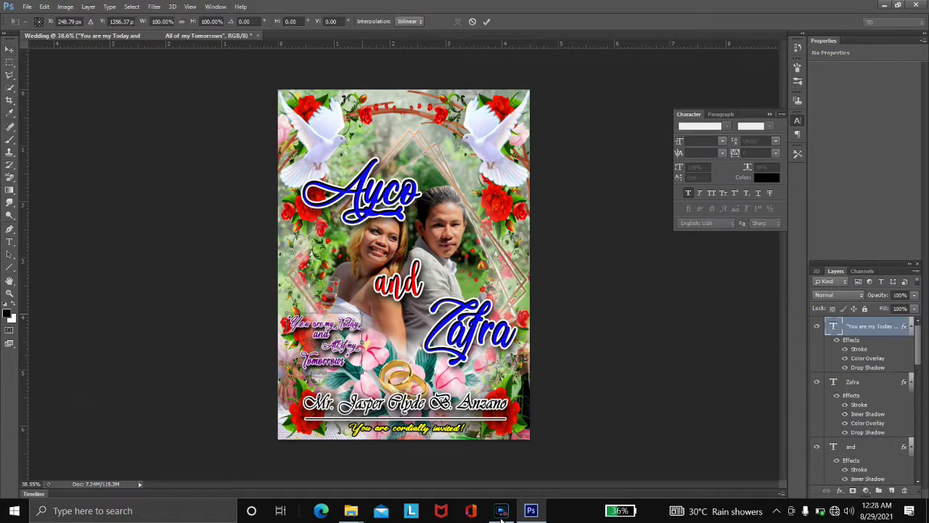
pyautogui.moveTo(368, 308); pyautogui.dragTo(381, 333)
pyautogui.press('Return')
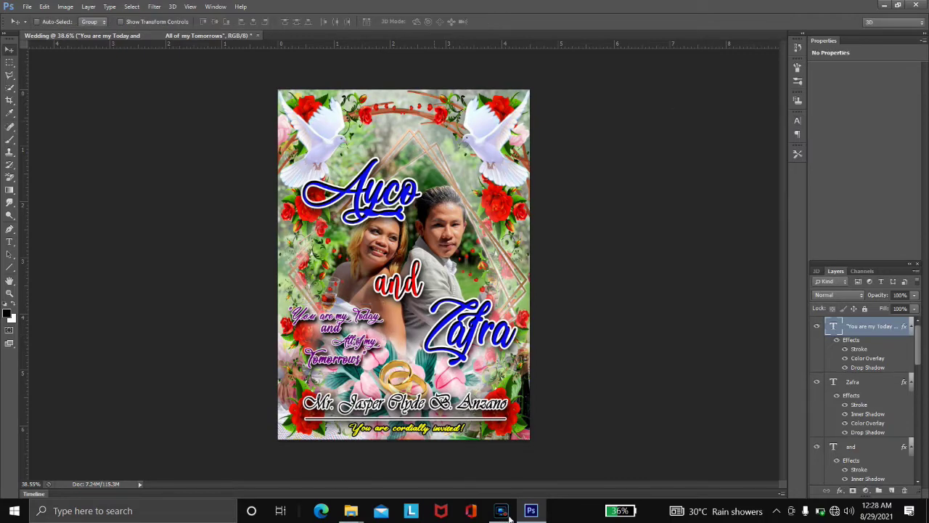
# - Start an italic Arial 'AUG' text layer, then discard it
pyautogui.press('t')
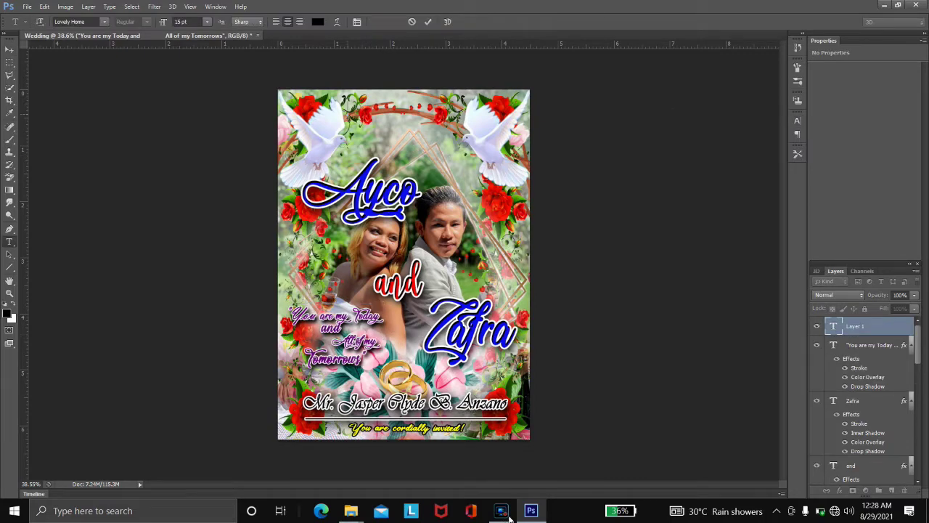
pyautogui.click(104, 22)
pyautogui.scroll(10, 138, 210)
pyautogui.scroll(-3, 138, 210)
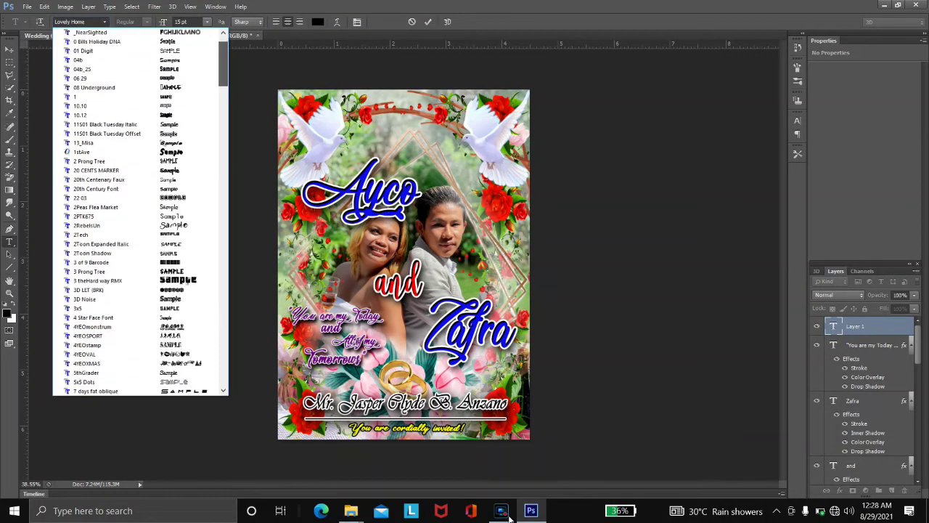
pyautogui.press('Escape')
pyautogui.press('Down')
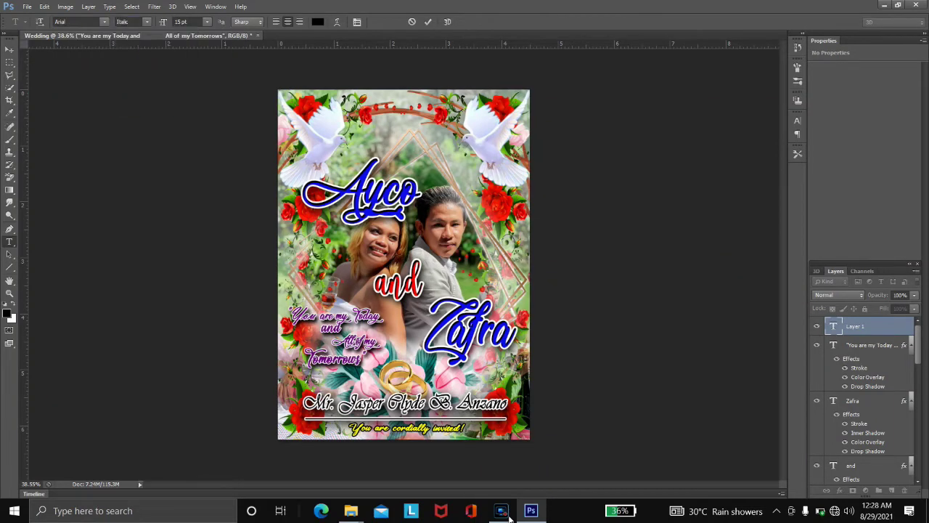
pyautogui.write('AUG')
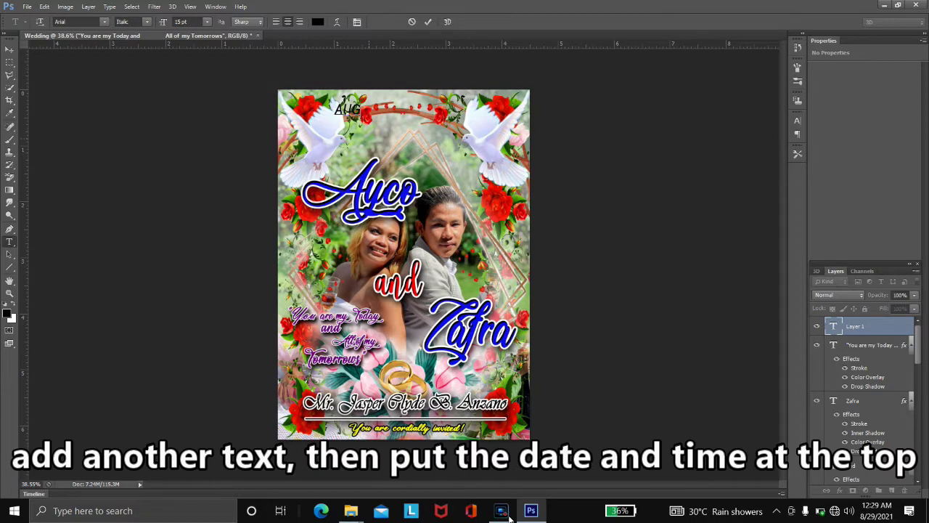
pyautogui.press('Escape')
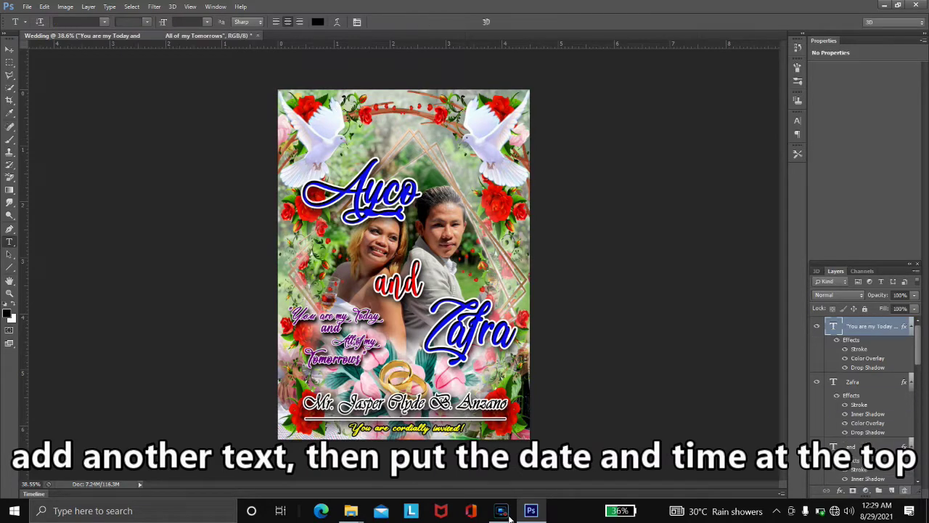
# - Create a layer group named 'Date & Time'
pyautogui.hotkey('ctrl', 'g')
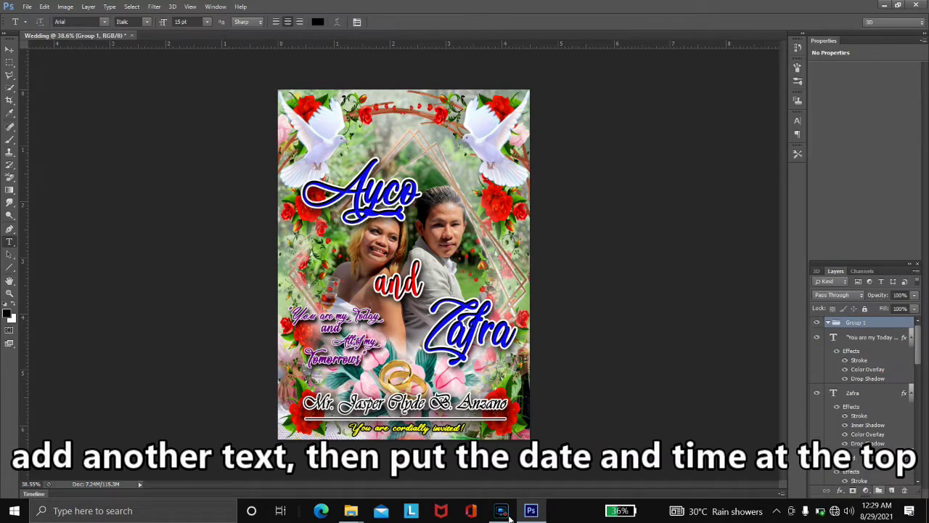
pyautogui.write('dATE')
pyautogui.press('BackSpace')
pyautogui.press('BackSpace')
pyautogui.press('BackSpace')
pyautogui.press('BackSpace')
pyautogui.write('Date & Time')
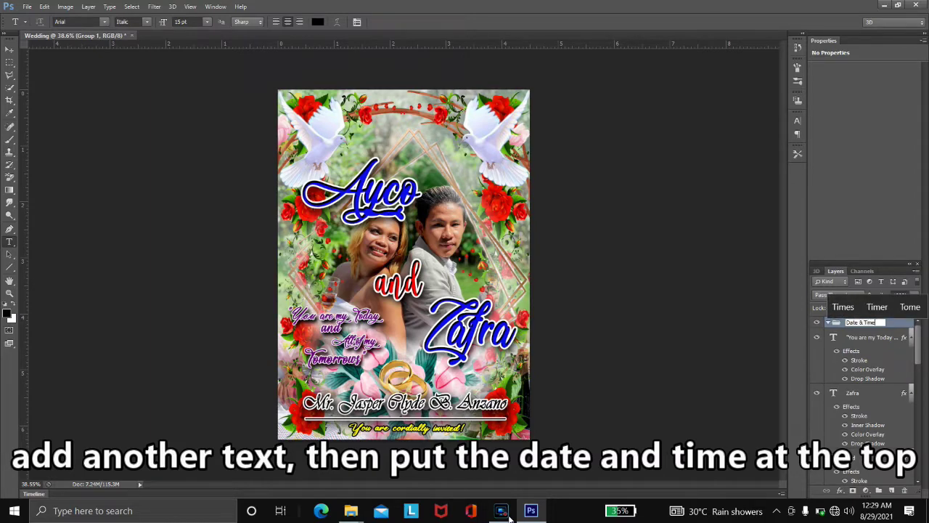
pyautogui.press('Return')
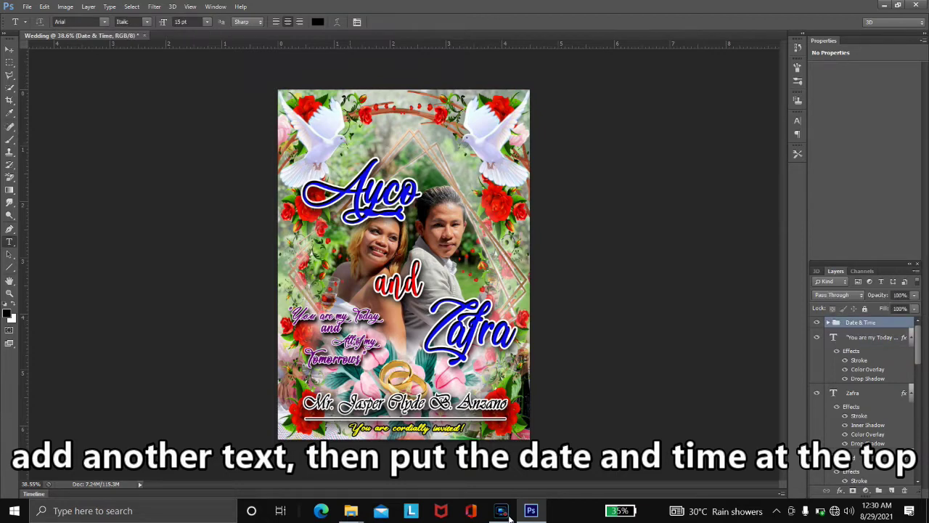
# - Add a stroked 35 pt 'AUG' text near the top of the card
pyautogui.click(336, 135)
pyautogui.write('AUG')
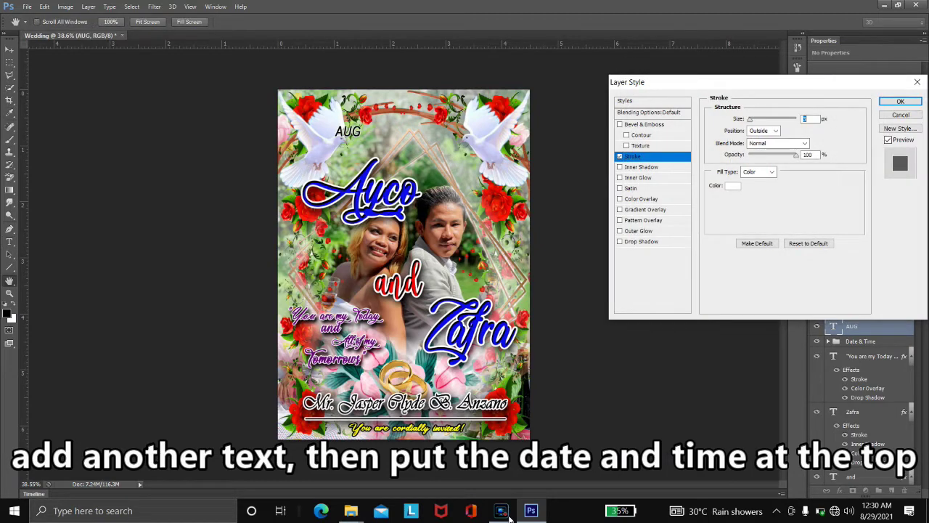
pyautogui.press('Return')
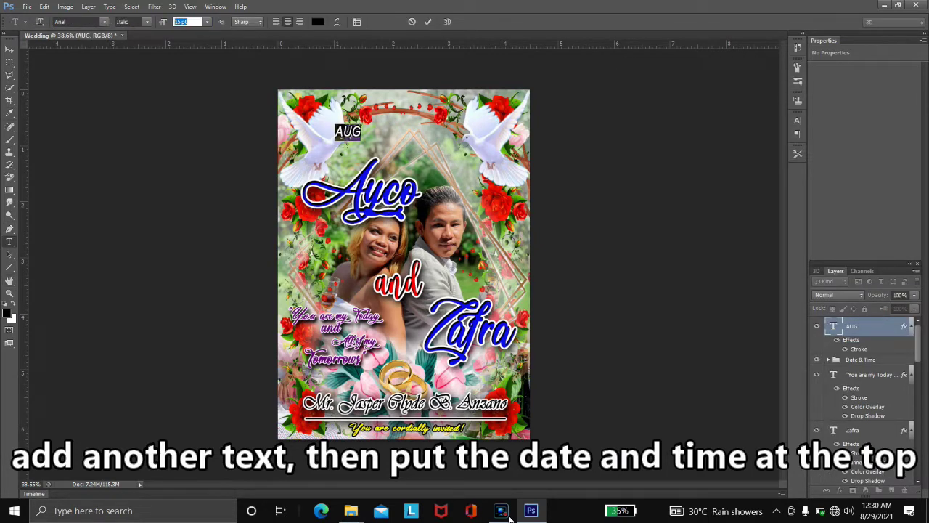
pyautogui.write('35')
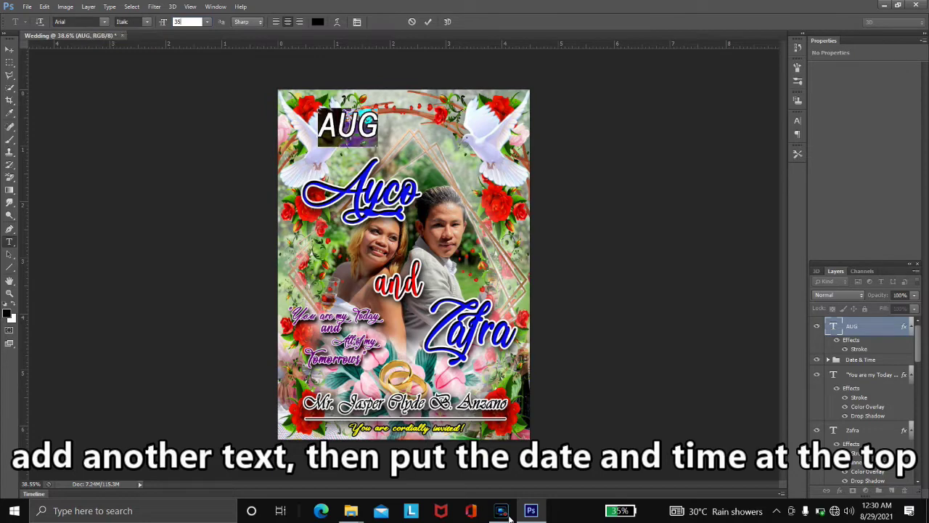
pyautogui.press('Return')
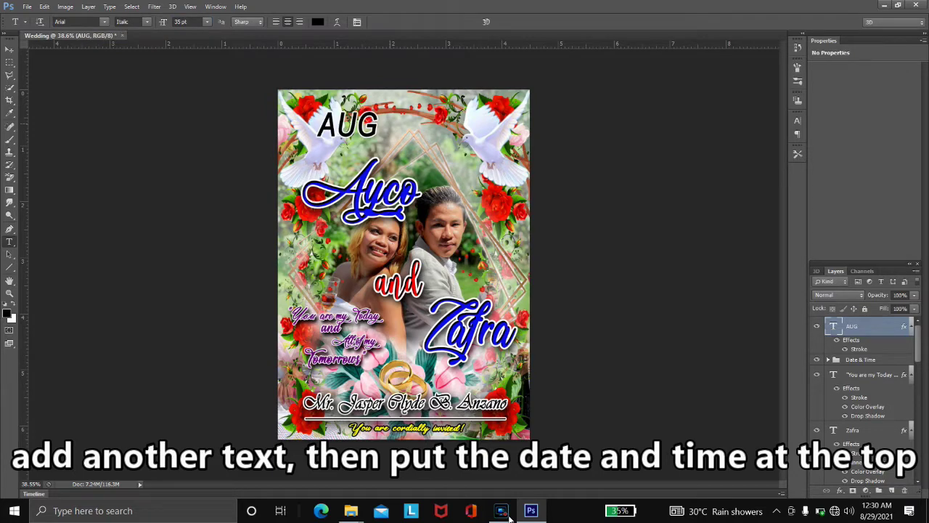
# - Scale AUG down, move it to the top, and draw a vertical line beside it
pyautogui.hotkey('ctrl', 't')
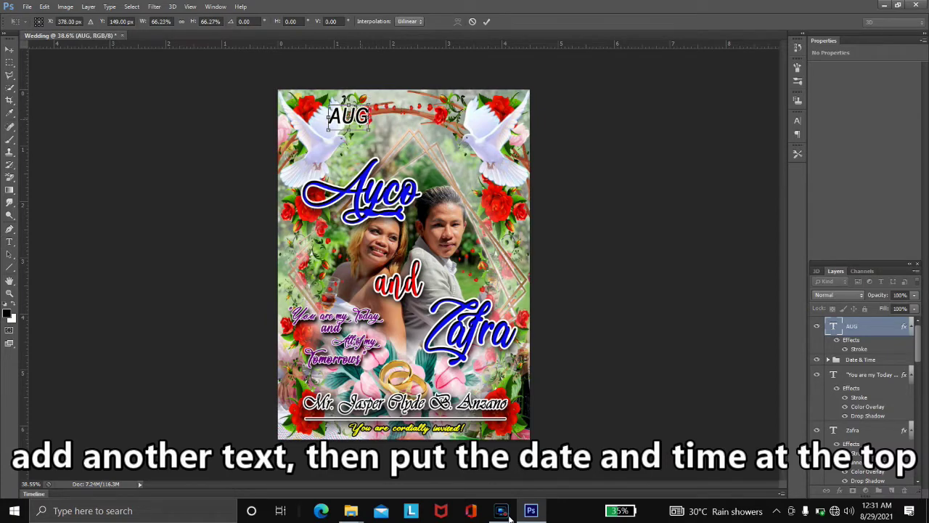
pyautogui.moveTo(345, 118); pyautogui.dragTo(359, 109)
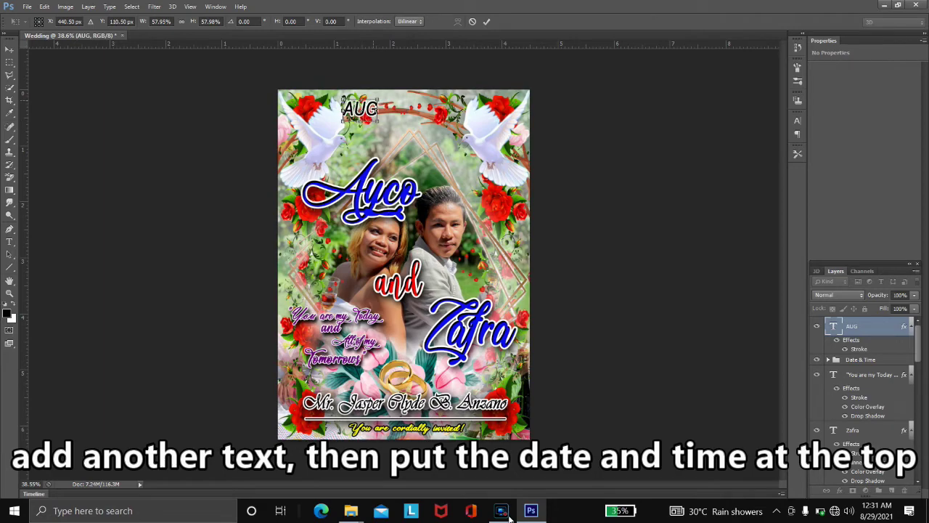
pyautogui.hotkey('ctrl', '+')
pyautogui.scroll(3, 399, 262)
pyautogui.press('Return')
pyautogui.press('u')
pyautogui.moveTo(360, 222); pyautogui.dragTo(361, 265)
# - Size the vertical line to 3 × 111 px
pyautogui.press('v')
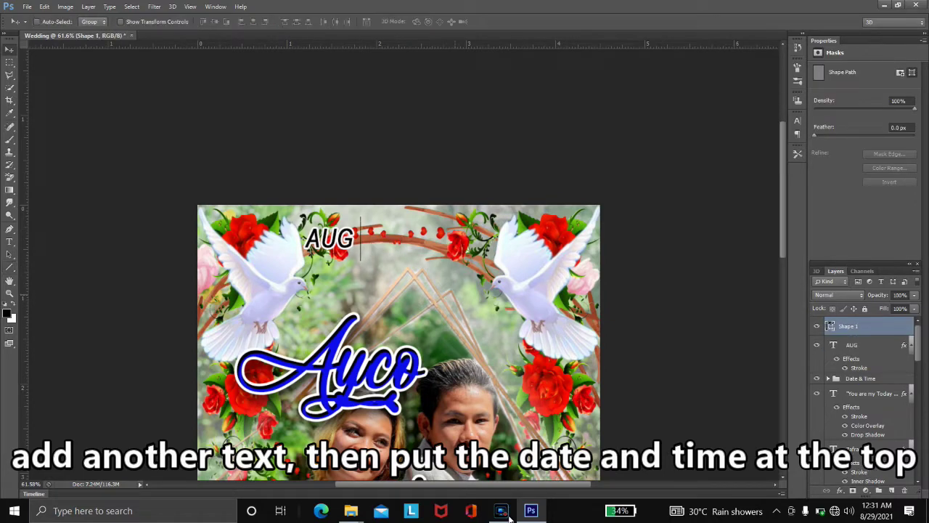
pyautogui.press('u')
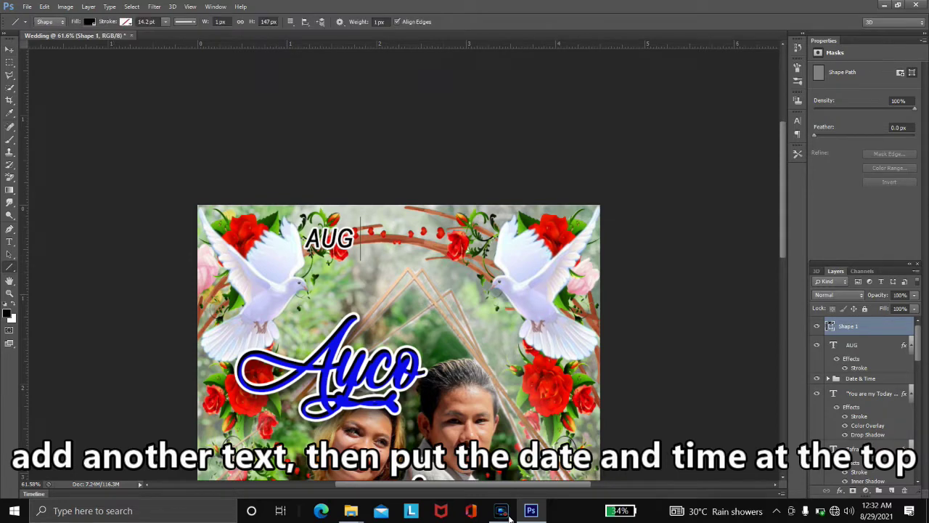
pyautogui.press('Return')
pyautogui.write('3.38')
pyautogui.press('Tab')
pyautogui.write('111')
pyautogui.press('Return')
# - Rename the line layer 'Vertical Line' and give it a Stroke style
pyautogui.press('v')
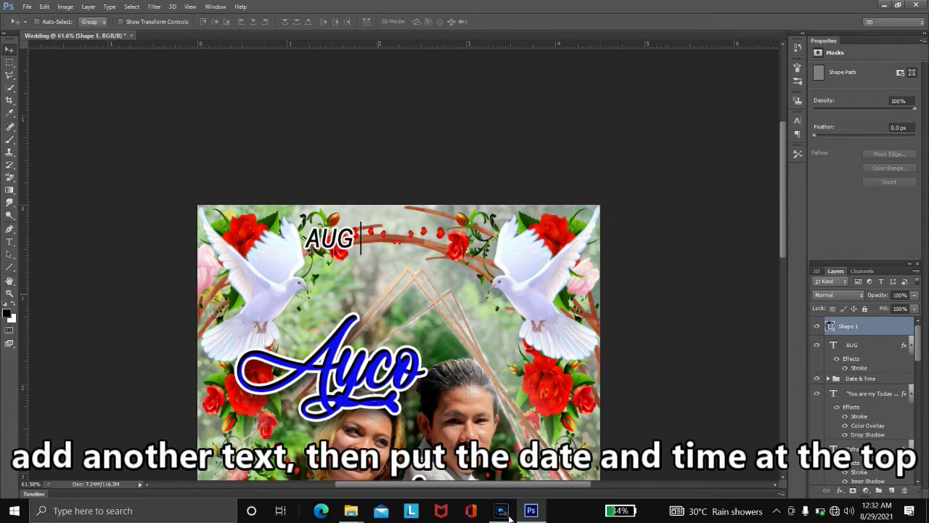
pyautogui.doubleClick(848, 326)
pyautogui.write('Vertical Line')
pyautogui.press('Return')
pyautogui.hotkey('alt', 'l')
pyautogui.press('y')
pyautogui.press('k')
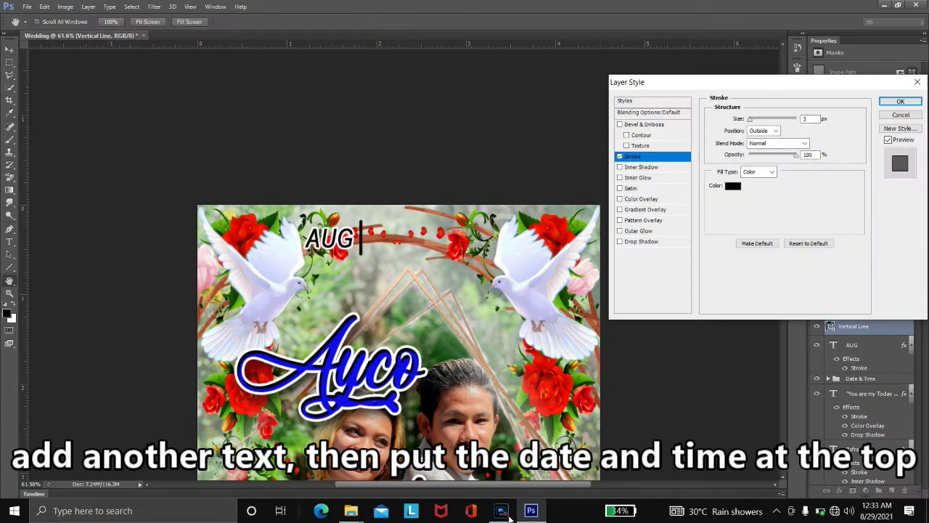
pyautogui.press('Tab')
pyautogui.press('Tab')
pyautogui.press('Tab')
pyautogui.press('Tab')
pyautogui.press('space')
pyautogui.press('Return')
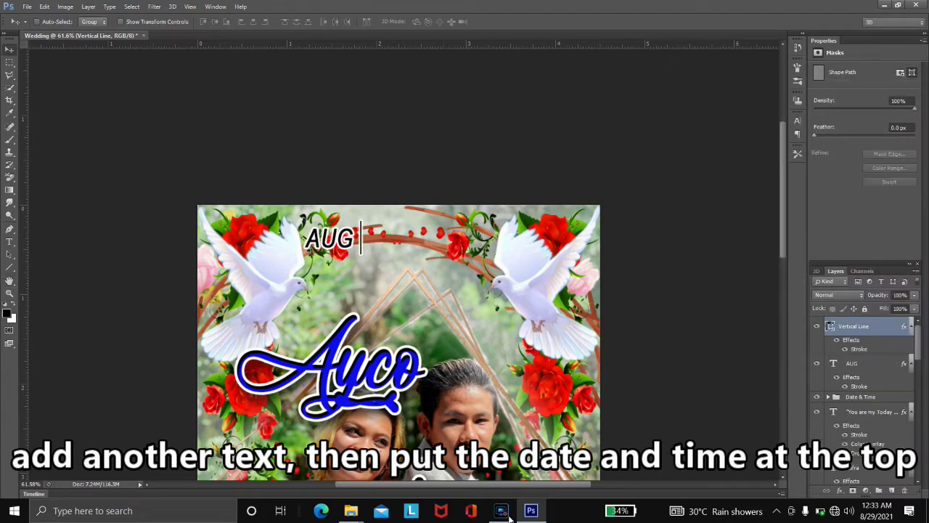
# - Duplicate the line to the right as 'Vertical Line 1'
pyautogui.hotkey('ctrl', 'j')
pyautogui.hotkey('shift', 'Right')
pyautogui.hotkey('shift', 'Right')
pyautogui.hotkey('shift', 'Right')
pyautogui.hotkey('shift', 'Right')
pyautogui.hotkey('shift', 'Right')
pyautogui.hotkey('shift', 'Right')
pyautogui.hotkey('shift', 'Right')
pyautogui.hotkey('shift', 'Right')
pyautogui.hotkey('shift', 'Right')
pyautogui.hotkey('shift', 'Right')
pyautogui.hotkey('shift', 'Right')
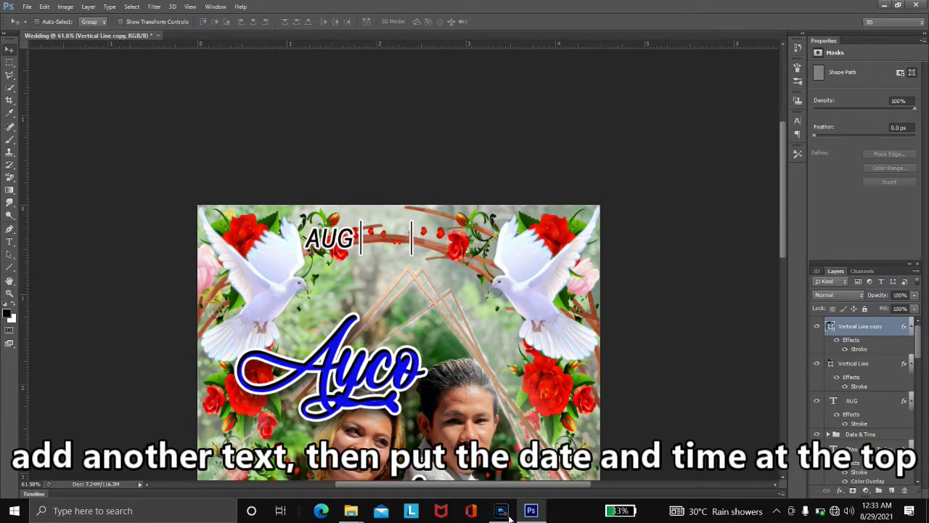
pyautogui.write('Vertical Line 1')
pyautogui.press('Return')
# - Duplicate the AUG text and change the copy to '2021'
pyautogui.hotkey('alt', '[')
pyautogui.hotkey('alt', '[')
pyautogui.hotkey('ctrl', 'j')
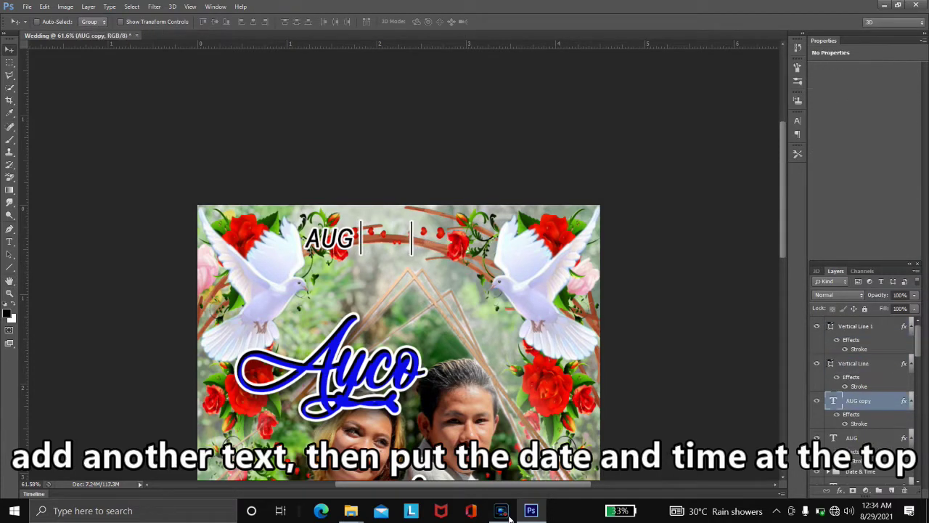
pyautogui.hotkey('ctrl', ']')
pyautogui.hotkey('ctrl', ']')
pyautogui.hotkey('shift', 'Right')
pyautogui.hotkey('shift', 'Right')
pyautogui.hotkey('shift', 'Right')
pyautogui.hotkey('shift', 'Right')
pyautogui.hotkey('shift', 'Right')
pyautogui.hotkey('shift', 'Right')
pyautogui.hotkey('shift', 'Right')
pyautogui.hotkey('shift', 'Right')
pyautogui.hotkey('shift', 'Right')
pyautogui.hotkey('shift', 'Right')
pyautogui.hotkey('shift', 'Right')
pyautogui.hotkey('shift', 'Right')
pyautogui.hotkey('shift', 'Right')
pyautogui.hotkey('shift', 'Right')
pyautogui.hotkey('shift', 'Right')
pyautogui.hotkey('shift', 'Right')
pyautogui.hotkey('shift', 'Right')
pyautogui.hotkey('shift', 'Right')
pyautogui.hotkey('shift', 'Right')
pyautogui.hotkey('shift', 'Right')
pyautogui.press('t')
pyautogui.press('Return')
pyautogui.write('2021')
pyautogui.hotkey('ctrl', 'Return')
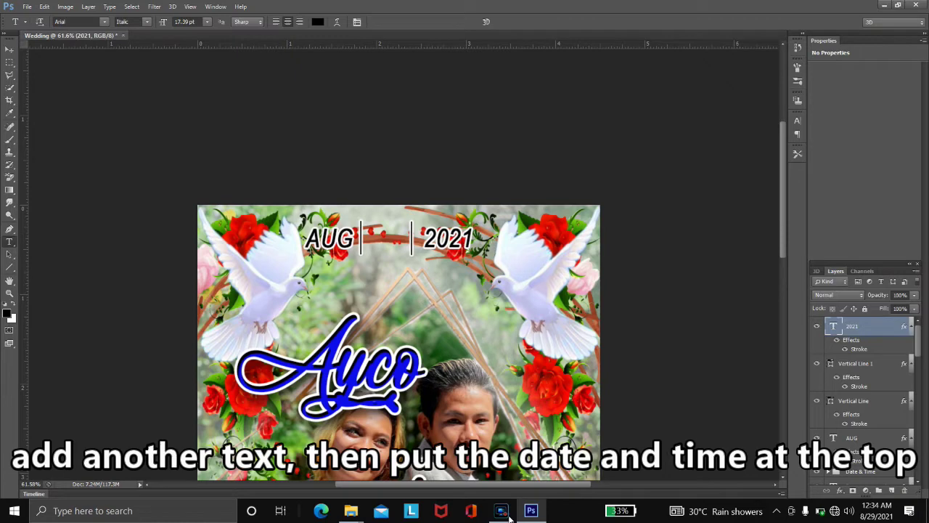
# - Duplicate 2021, move it between the dividers, and change it to '16'
pyautogui.hotkey('ctrl', 'j')
pyautogui.press('v')
pyautogui.moveTo(464, 244); pyautogui.dragTo(402, 224)
pyautogui.press('t')
pyautogui.press('Return')
pyautogui.write('16')
pyautogui.hotkey('ctrl', 'Return')
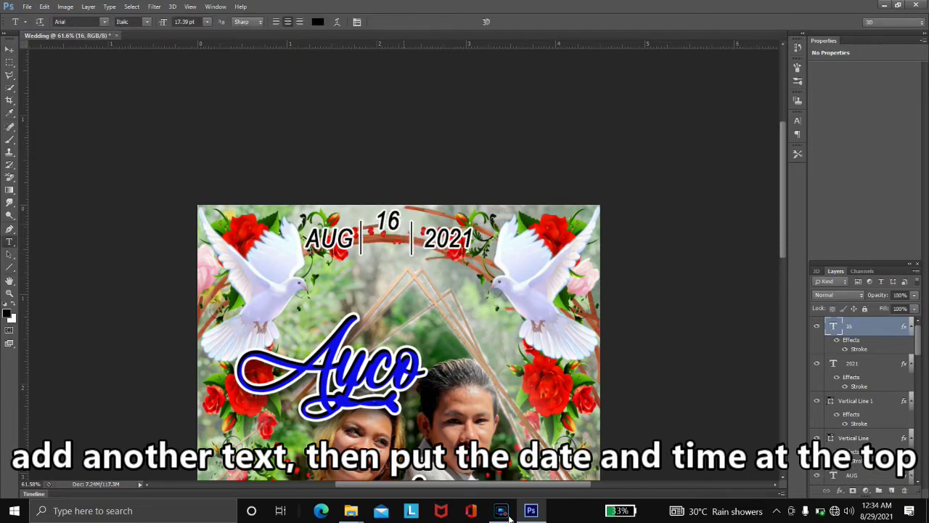
# - Duplicate 16 below itself and change the copy to 'MON'
pyautogui.press('c')
pyautogui.press('v')
pyautogui.hotkey('ctrl', 'j')
pyautogui.hotkey('shift', 'Down')
pyautogui.hotkey('shift', 'Down')
pyautogui.hotkey('shift', 'Down')
pyautogui.hotkey('shift', 'Down')
pyautogui.hotkey('shift', 'Down')
pyautogui.hotkey('shift', 'Down')
pyautogui.press('t')
pyautogui.press('Return')
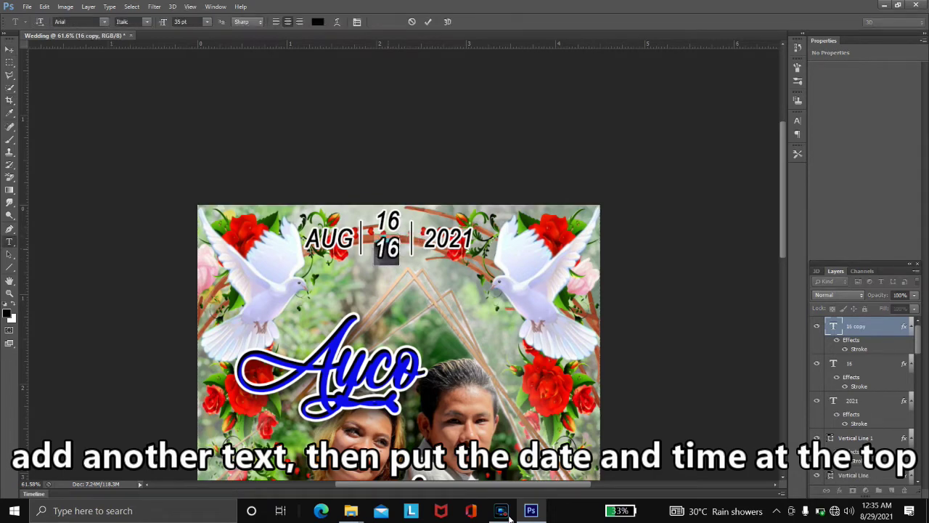
pyautogui.write('MON')
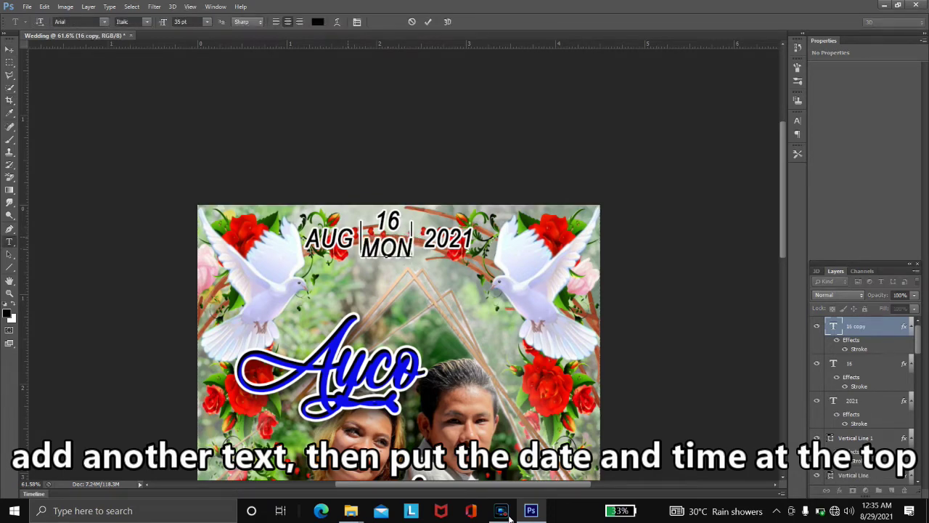
pyautogui.hotkey('ctrl', 'Return')
# - Shift AUG left and 2021 right with their divider lines to align the header
pyautogui.hotkey('alt', '[')
pyautogui.hotkey('alt', '[')
pyautogui.hotkey('alt', '[')
pyautogui.hotkey('alt', '[')
pyautogui.hotkey('alt', '[')
pyautogui.hotkey('shift', 'alt', ']')
pyautogui.press('v')
pyautogui.hotkey('shift', 'Left')
pyautogui.hotkey('shift', 'Left')
pyautogui.hotkey('alt', '.')
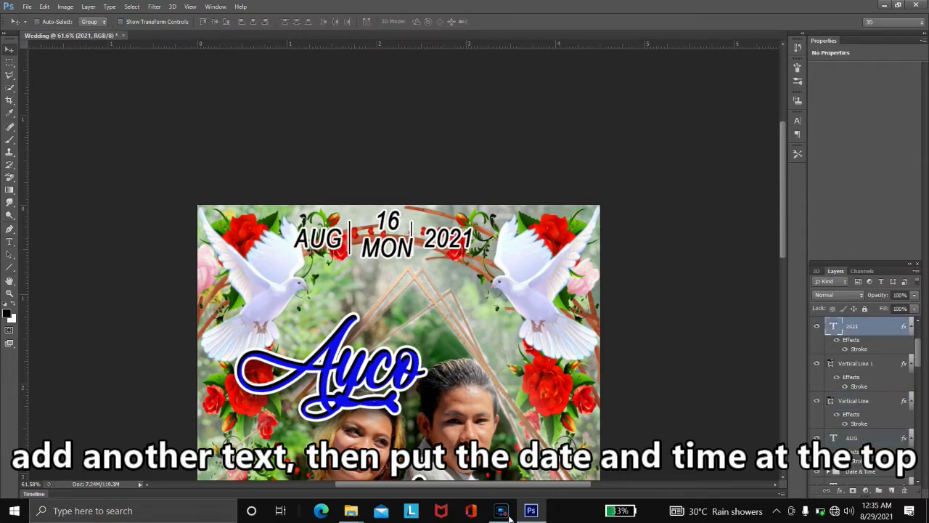
pyautogui.hotkey('shift', 'alt', '[')
pyautogui.hotkey('shift', 'Right')
pyautogui.hotkey('shift', 'Right')
pyautogui.press('Left')
pyautogui.press('Left')
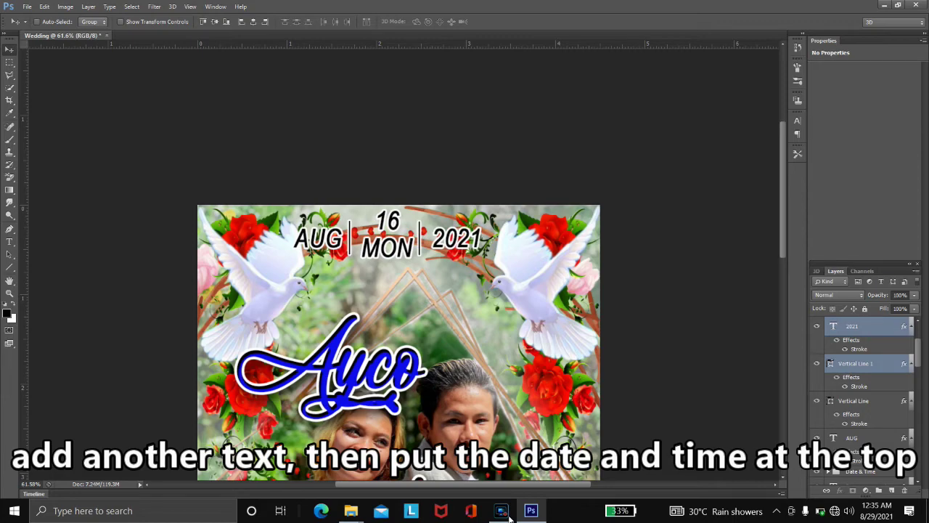
pyautogui.hotkey('ctrl', '+')
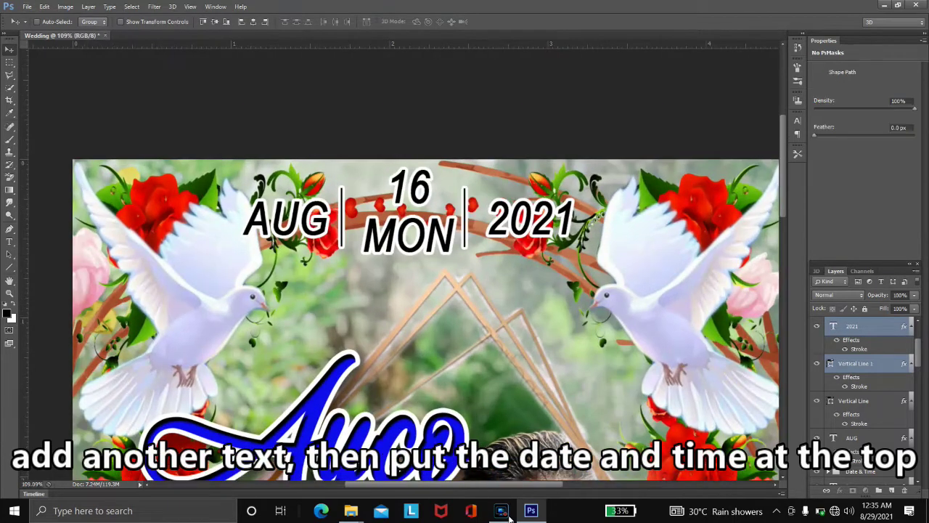
# - Lengthen the left divider line and adjust the right one to match
pyautogui.hotkey('alt', '[')
pyautogui.hotkey('ctrl', 't')
pyautogui.hotkey('ctrl', '+')
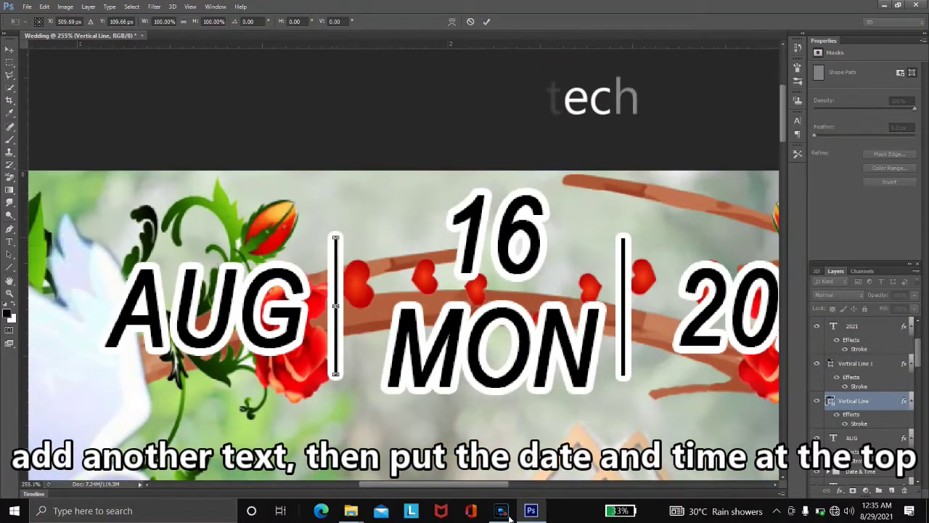
pyautogui.moveTo(335, 231); pyautogui.dragTo(335, 212)
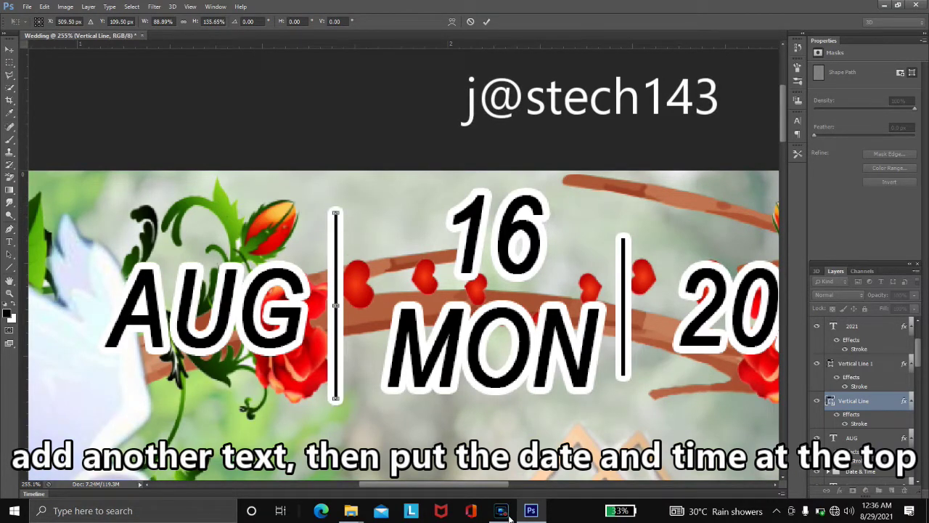
pyautogui.press('Return')
pyautogui.hotkey('alt', ']')
pyautogui.hotkey('ctrl', 't')
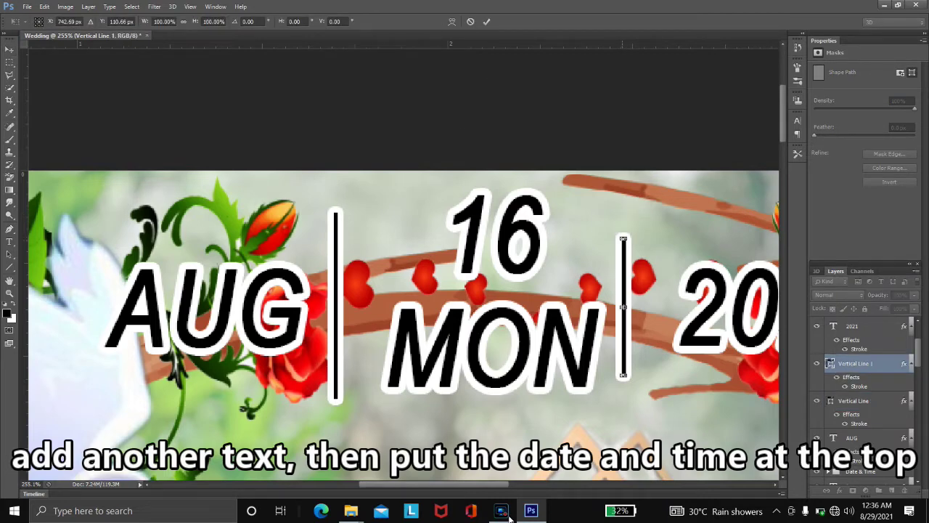
pyautogui.hotkey('ctrl', '+')
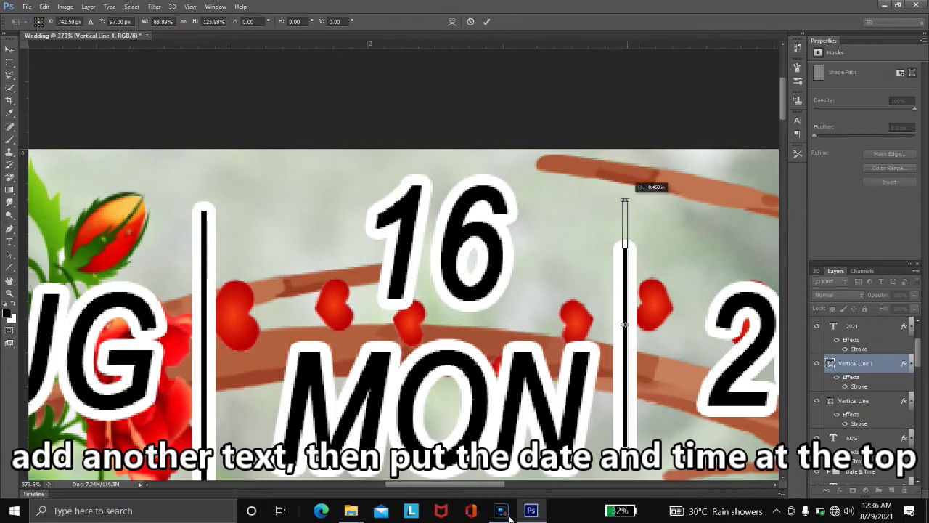
pyautogui.press('Down')
pyautogui.press('Down')
pyautogui.press('Down')
pyautogui.press('Down')
pyautogui.press('Down')
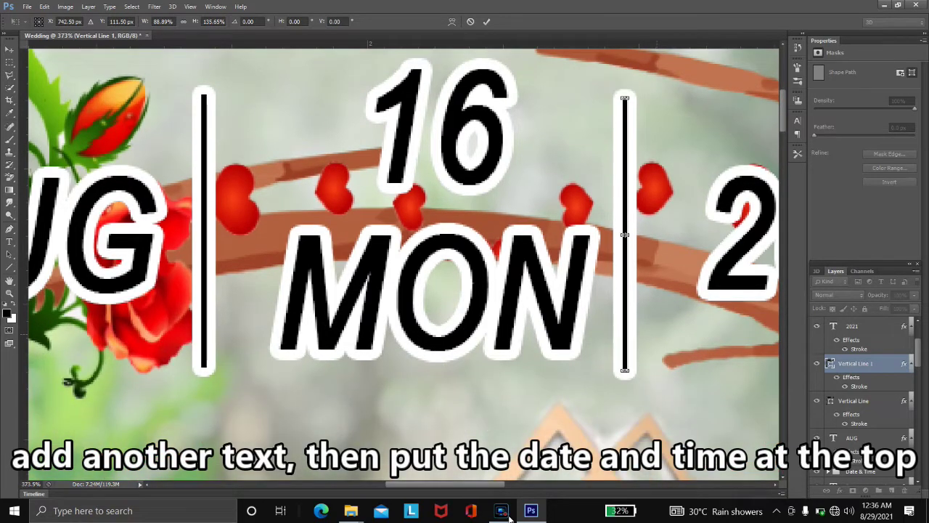
pyautogui.press('Return')
pyautogui.hotkey('ctrl', '-')
pyautogui.hotkey('ctrl', '-')
pyautogui.hotkey('ctrl', '-')
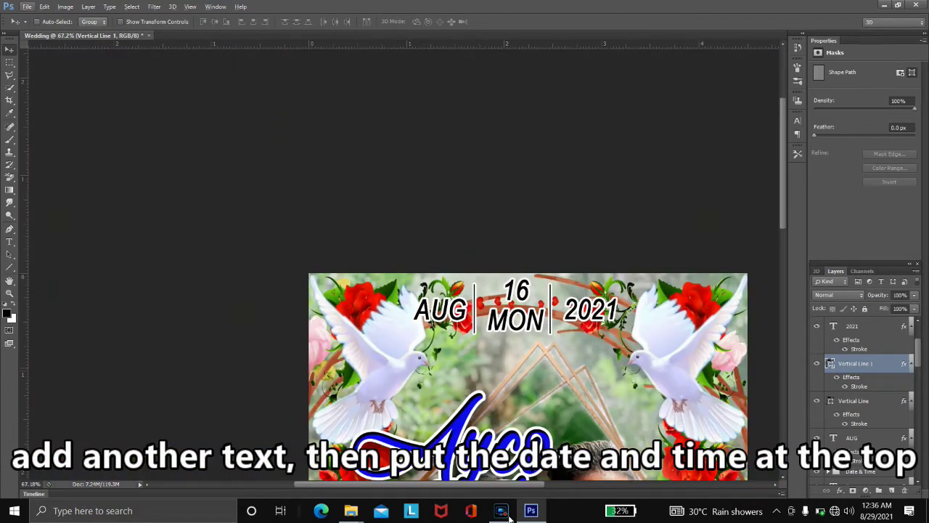
# - Group the date text and divider layers as 'Date & Time'
pyautogui.hotkey('alt', '[')
pyautogui.hotkey('alt', '[')
pyautogui.hotkey('alt', '[')
pyautogui.hotkey('alt', '[')
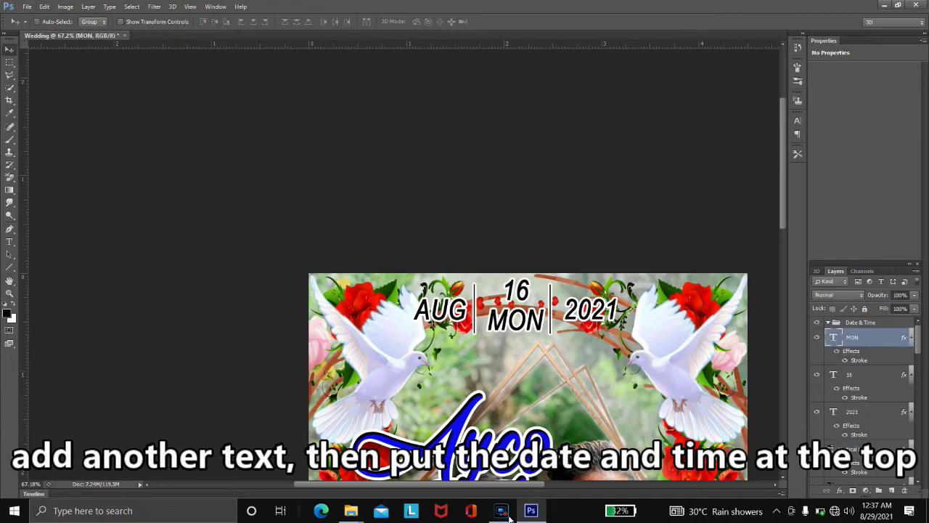
pyautogui.hotkey('alt', '[')
pyautogui.hotkey('shift', 'alt', '[')
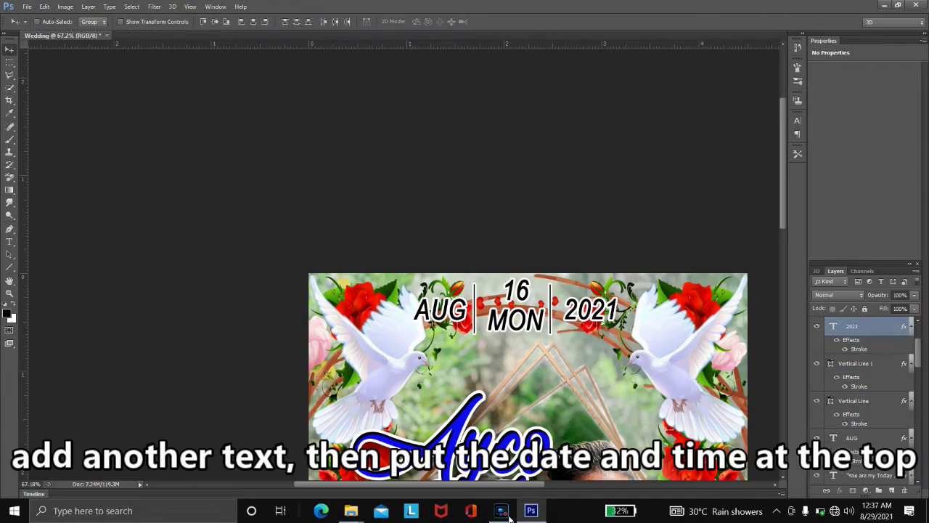
pyautogui.hotkey('alt', '[')
pyautogui.hotkey('alt', '[')
pyautogui.hotkey('alt', '[')
pyautogui.write('Date & Time')
pyautogui.press('Return')
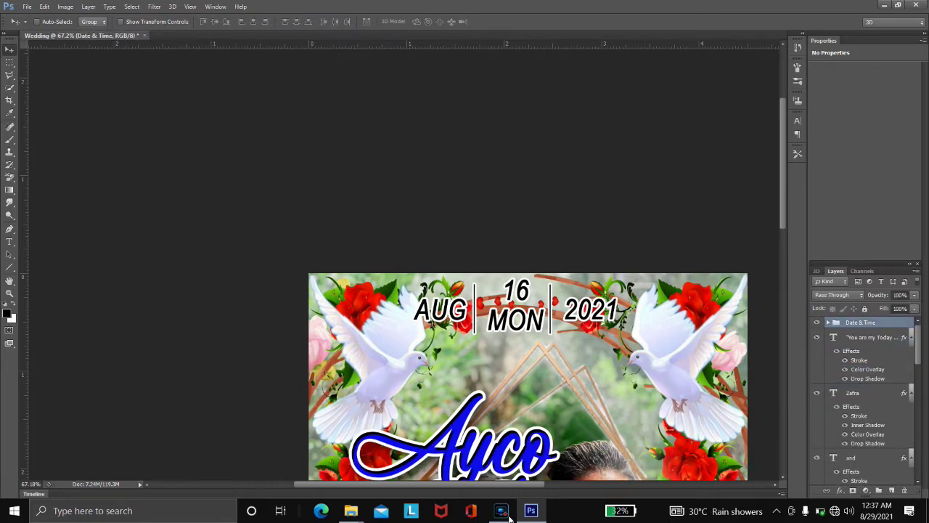
# - Add the line '8 o'clock in the morning' below the date at 11 pt
pyautogui.write('t8 0')
pyautogui.write("'clock in the morni")
pyautogui.write('ng')
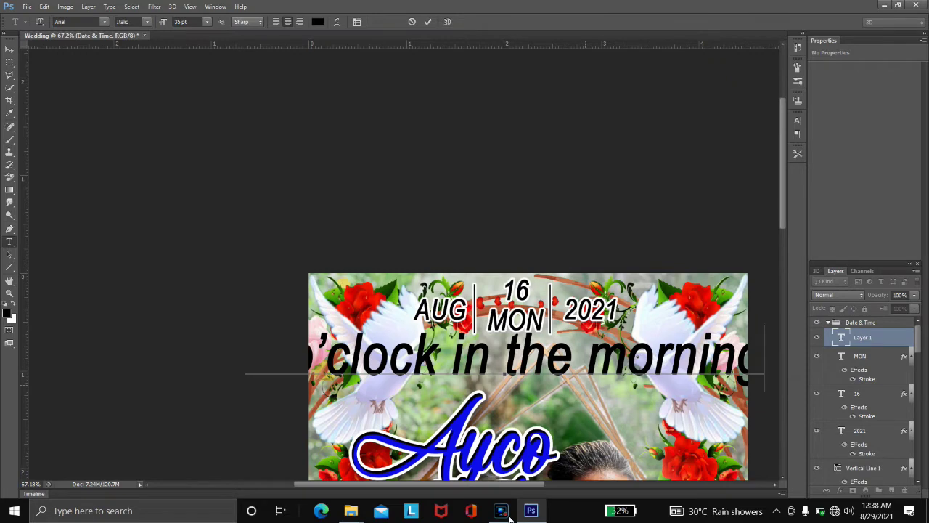
pyautogui.hotkey('ctrl', 'a')
pyautogui.click(207, 22)
pyautogui.click(188, 80)
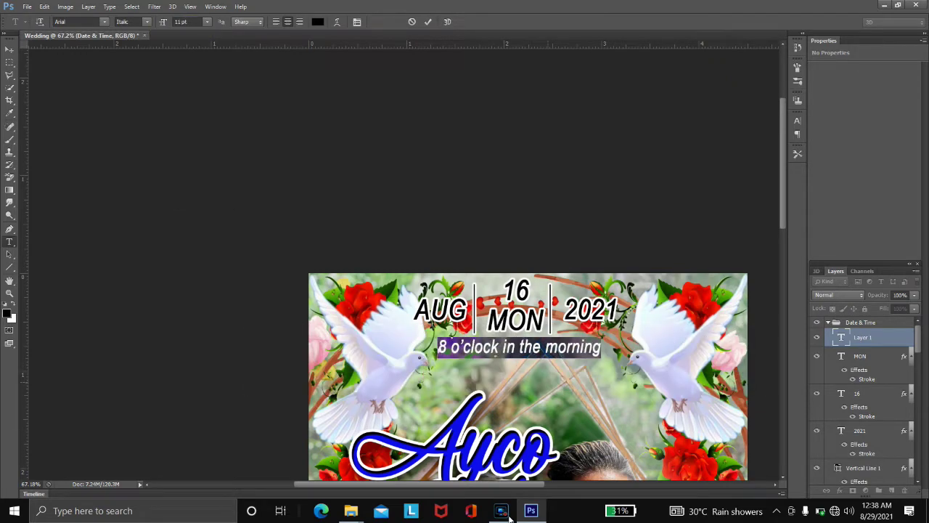
pyautogui.hotkey('ctrl', 'Return')
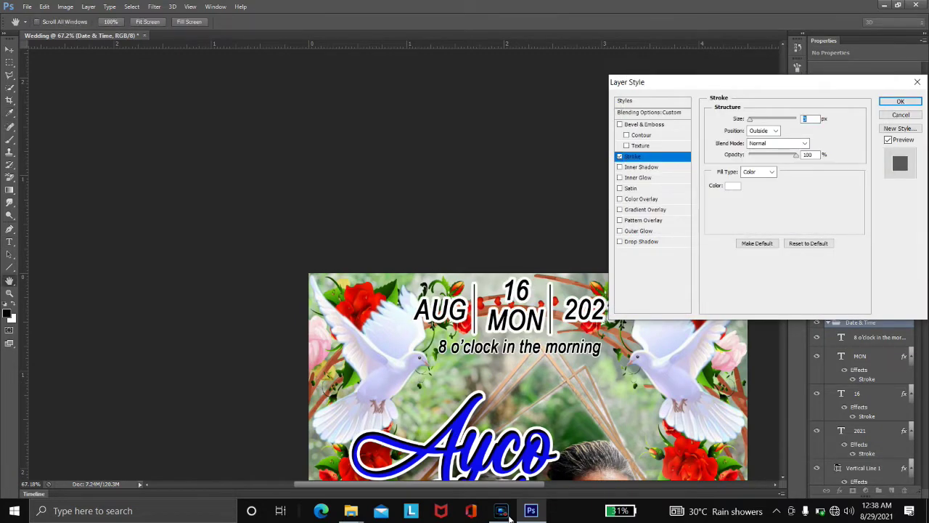
# - Give the time line a white stroke instead of the whole group
pyautogui.press('Return')
pyautogui.scroll(-2, 508, 516)
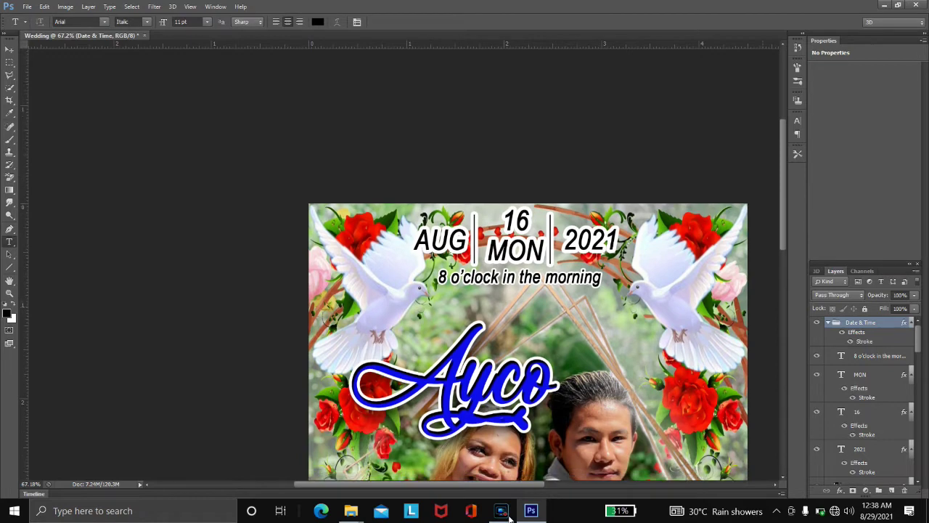
pyautogui.hotkey('ctrl', 'z')
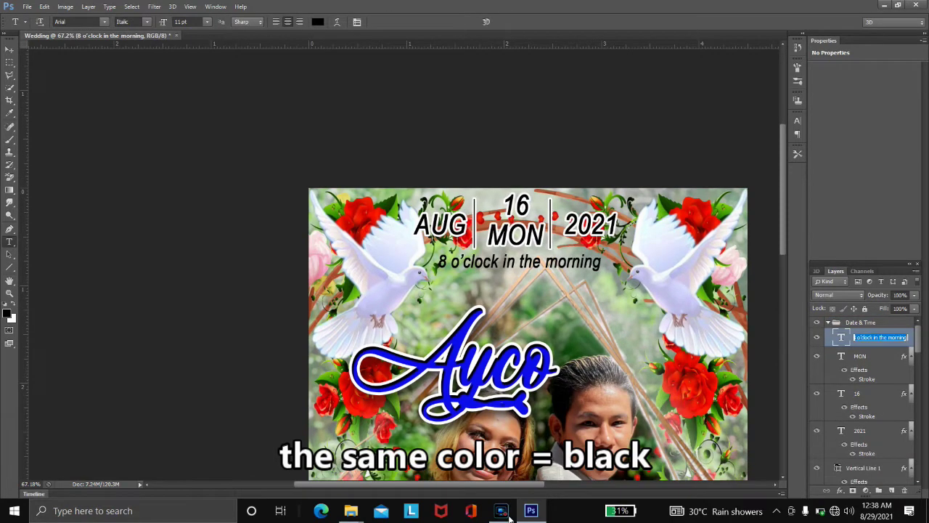
pyautogui.press('Return')
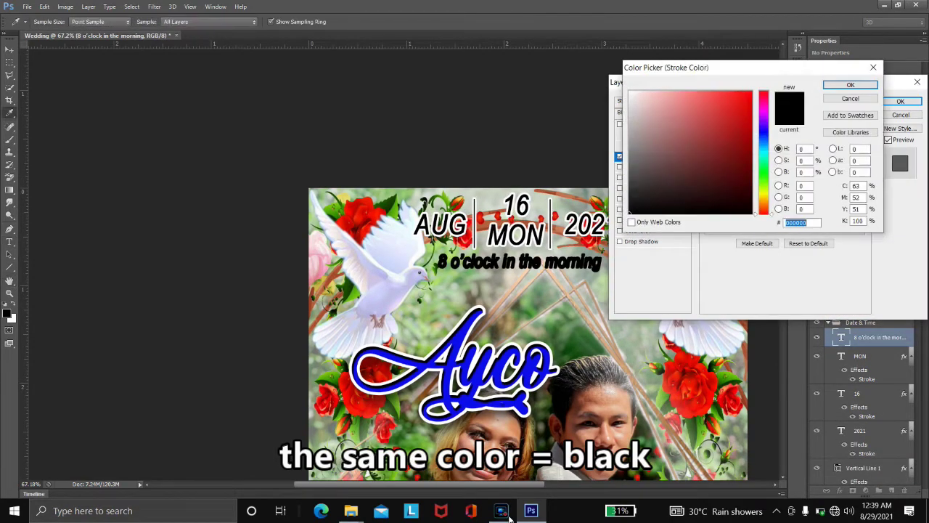
pyautogui.press('Return')
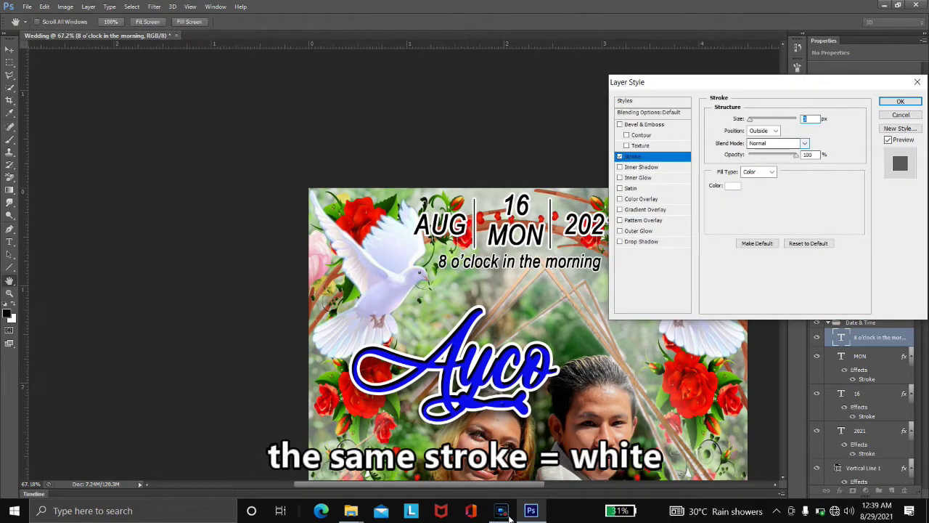
pyautogui.press('Return')
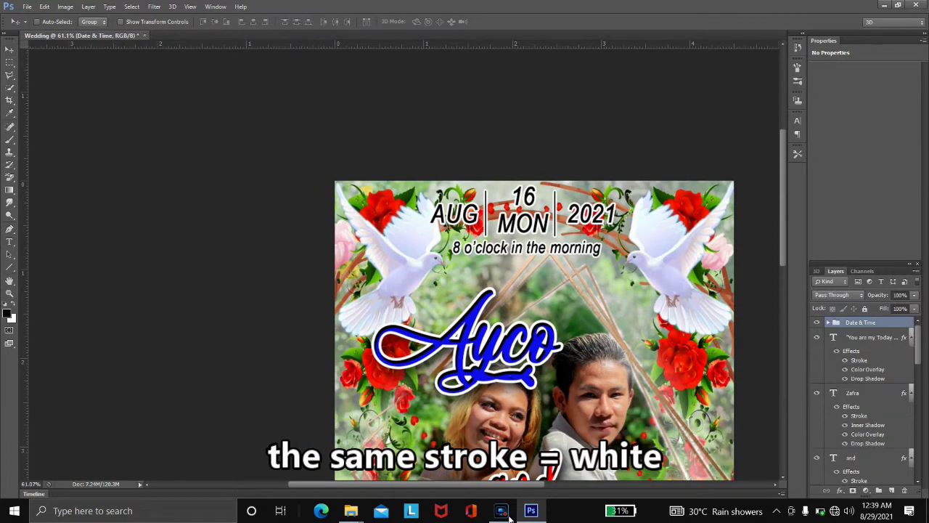
# - Enlarge the Date & Time group slightly, shift it down, and fit the poster in view
pyautogui.hotkey('ctrl', 't')
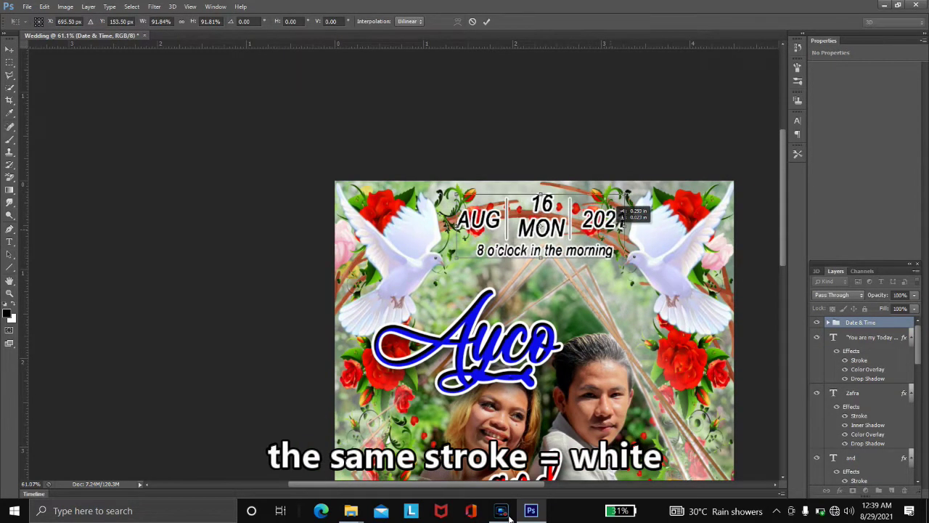
pyautogui.moveTo(625, 212); pyautogui.dragTo(634, 222)
pyautogui.press('Return')
pyautogui.hotkey('ctrl', '0')
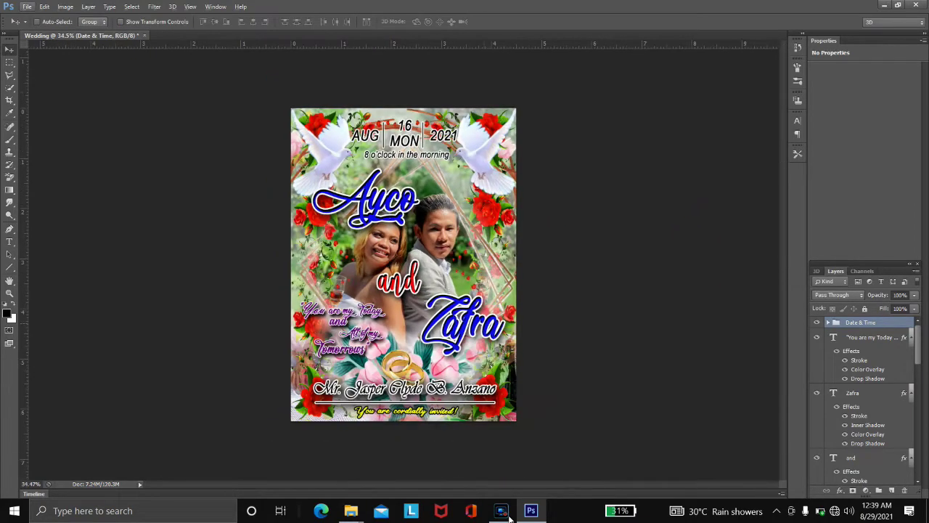
pyautogui.scroll(2, 464, 281)
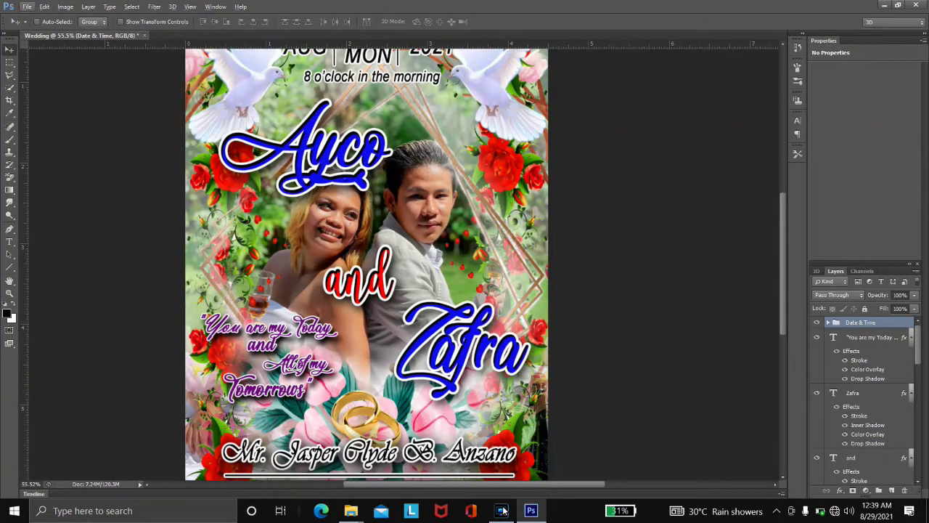
pyautogui.scroll(-10, 864, 399)
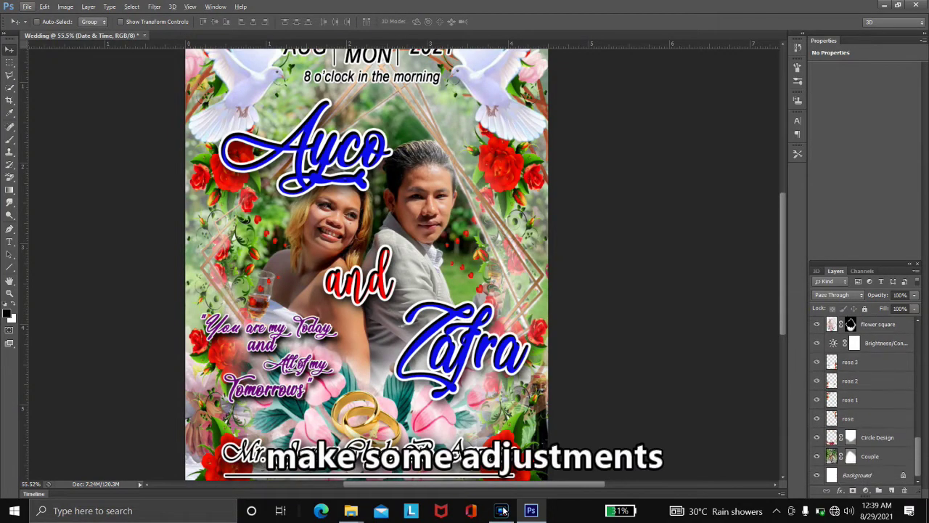
# - Switch to the Brush with white as the painting colour and target the Couple layer
pyautogui.click(850, 437)
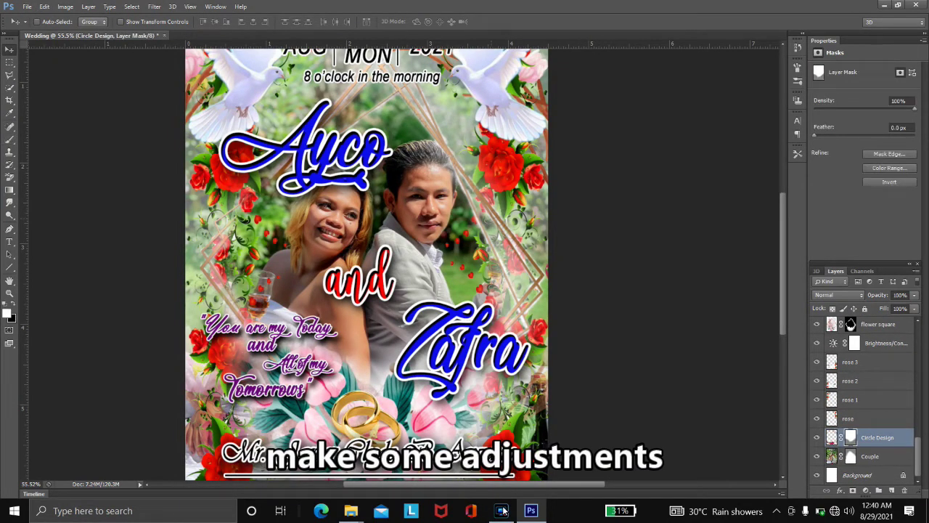
pyautogui.press('b')
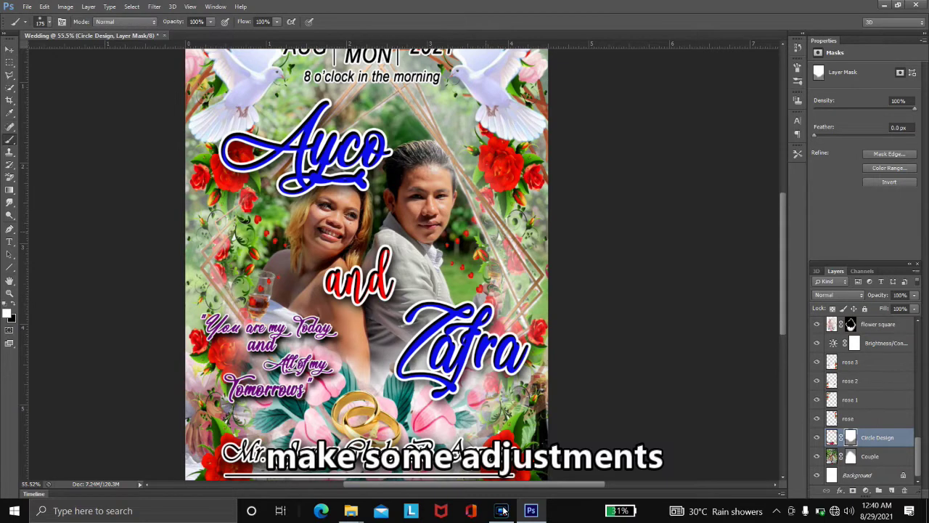
pyautogui.scroll(1, 367, 262)
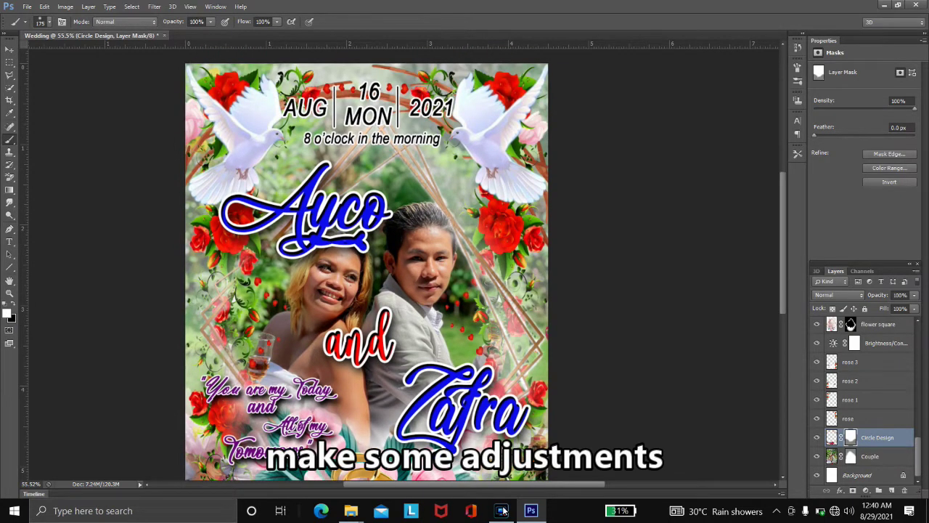
pyautogui.scroll(1, 367, 272)
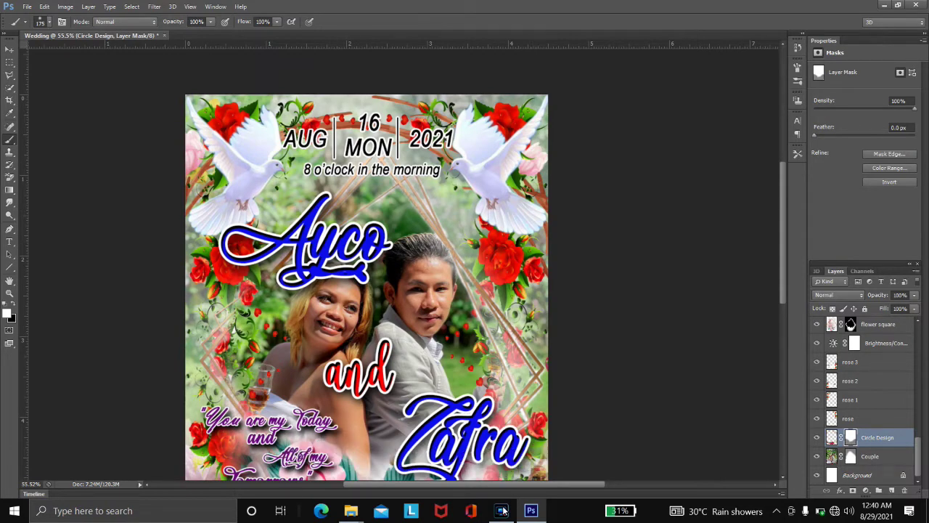
pyautogui.hotkey('alt', ']')
pyautogui.hotkey('alt', ']')
pyautogui.hotkey('alt', ']')
pyautogui.hotkey('alt', ']')
pyautogui.hotkey('alt', ']')
pyautogui.hotkey('alt', ']')
pyautogui.hotkey('alt', ']')
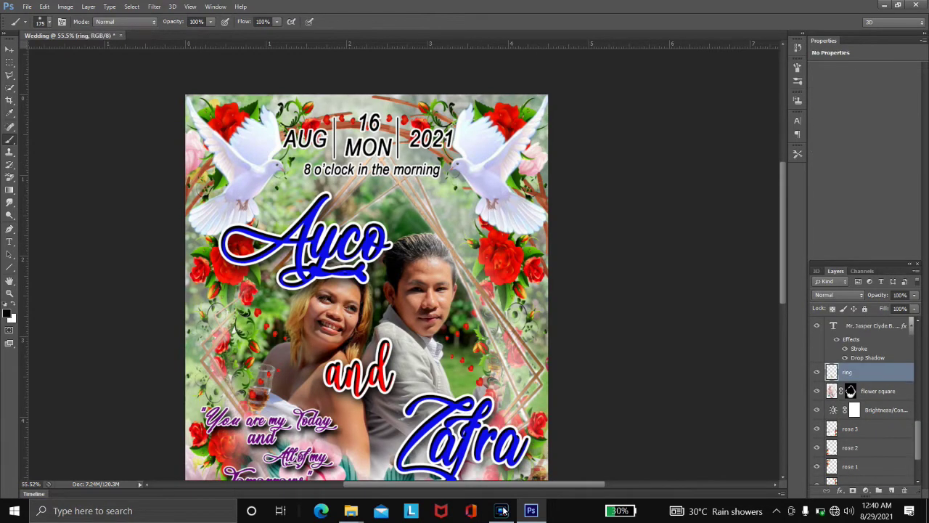
pyautogui.hotkey('alt', '[')
pyautogui.press('x')
pyautogui.hotkey('alt', '[')
pyautogui.hotkey('alt', '[')
pyautogui.hotkey('alt', '[')
pyautogui.hotkey('alt', '[')
pyautogui.hotkey('alt', '[')
pyautogui.hotkey('alt', '[')
pyautogui.hotkey('alt', '[')
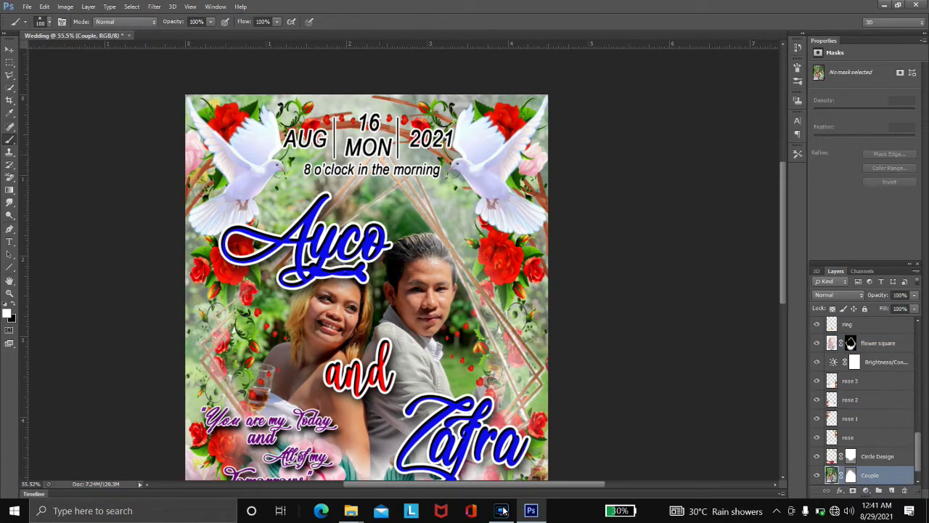
# - Paint white over the diagonal frame lines at right, lower right and left with a 175 brush
pyautogui.moveTo(331, 167)
pyautogui.mouseDown()
pyautogui.moveTo(377, 203)
pyautogui.moveTo(396, 185)
pyautogui.moveTo(497, 319)
pyautogui.mouseUp()
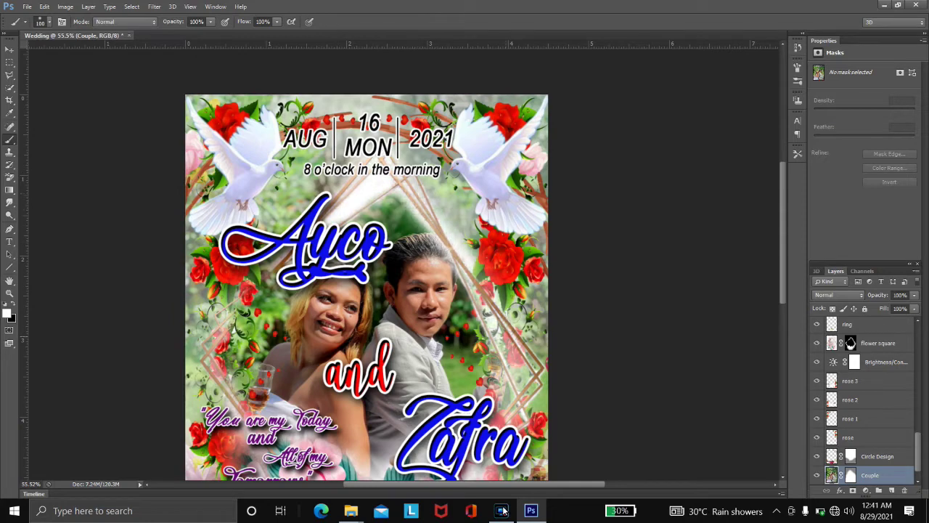
pyautogui.hotkey('ctrl', 'z')
pyautogui.moveTo(330, 178)
pyautogui.mouseDown()
pyautogui.moveTo(374, 210)
pyautogui.moveTo(389, 189)
pyautogui.moveTo(439, 217)
pyautogui.moveTo(497, 323)
pyautogui.moveTo(537, 366)
pyautogui.moveTo(486, 363)
pyautogui.moveTo(384, 218)
pyautogui.moveTo(396, 185)
pyautogui.moveTo(446, 236)
pyautogui.mouseUp()
pyautogui.hotkey('ctrl', 'z')
pyautogui.press(']')
pyautogui.press(']')
pyautogui.press(']')
pyautogui.press(']')
pyautogui.press(']')
pyautogui.moveTo(471, 298)
pyautogui.mouseDown()
pyautogui.moveTo(519, 330)
pyautogui.moveTo(534, 392)
pyautogui.moveTo(479, 406)
pyautogui.mouseUp()
pyautogui.moveTo(534, 374)
pyautogui.mouseDown()
pyautogui.moveTo(545, 429)
pyautogui.moveTo(464, 396)
pyautogui.mouseUp()
pyautogui.moveTo(283, 222)
pyautogui.mouseDown()
pyautogui.moveTo(279, 254)
pyautogui.moveTo(196, 377)
pyautogui.moveTo(232, 359)
pyautogui.mouseUp()
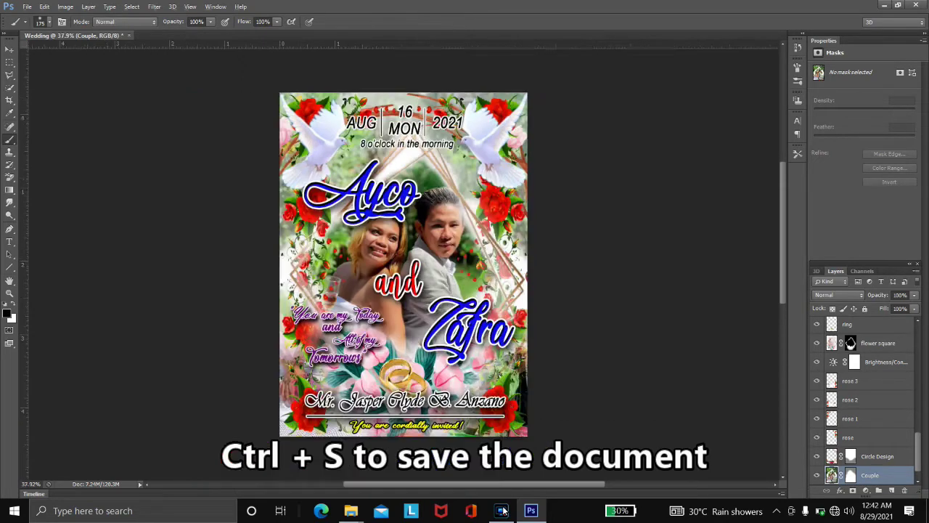
# - Save the poster as Wedding.psd in Photoshop format on the Desktop
pyautogui.hotkey('ctrl', 's')
pyautogui.click(310, 165)
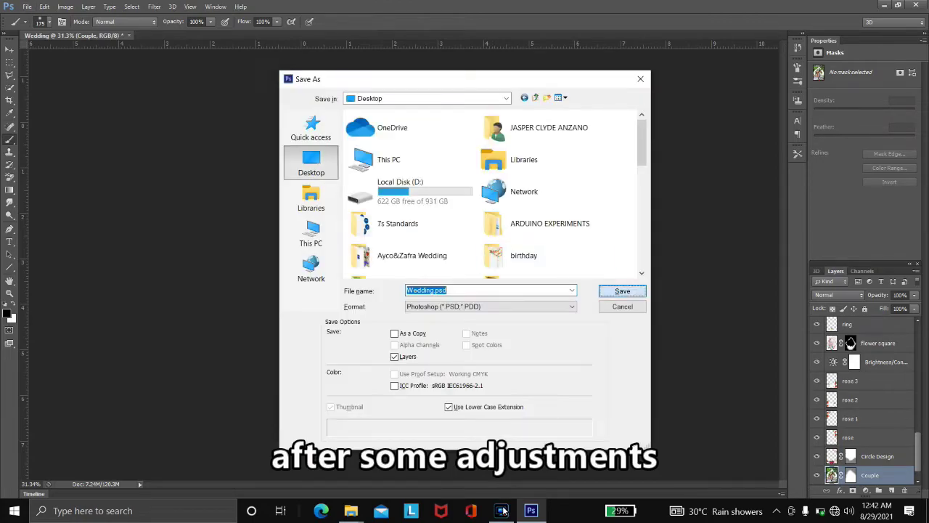
pyautogui.click(622, 291)
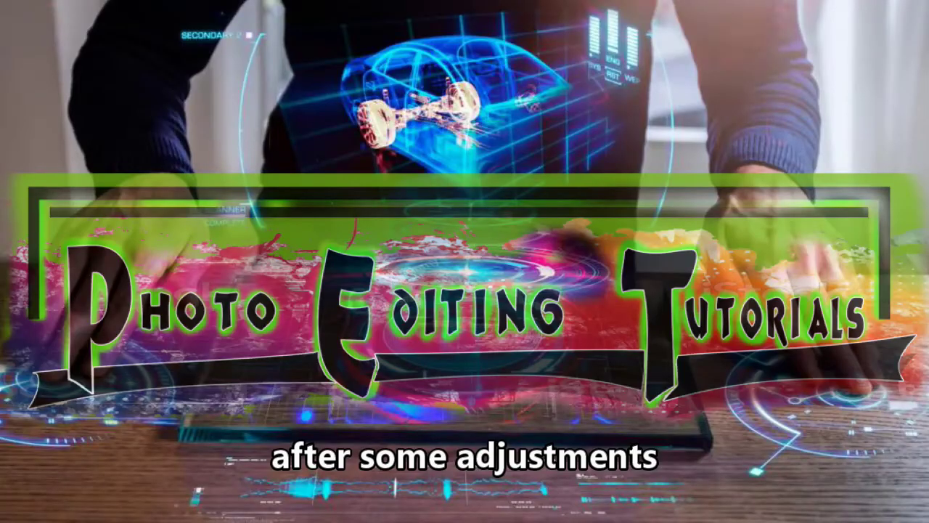